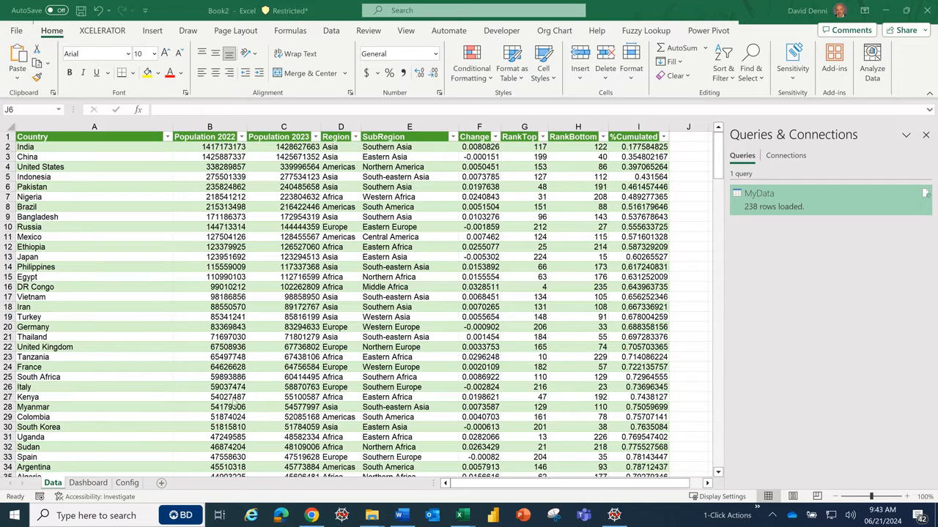
On the Config sheet, enter the headers REGION in B4 and SUBREGION in C4
left_click(127, 483)
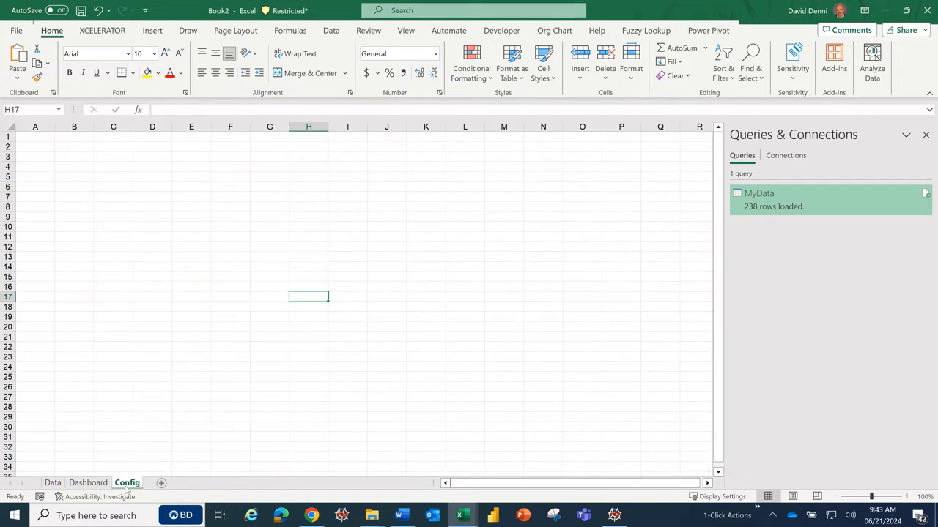
left_click(78, 166)
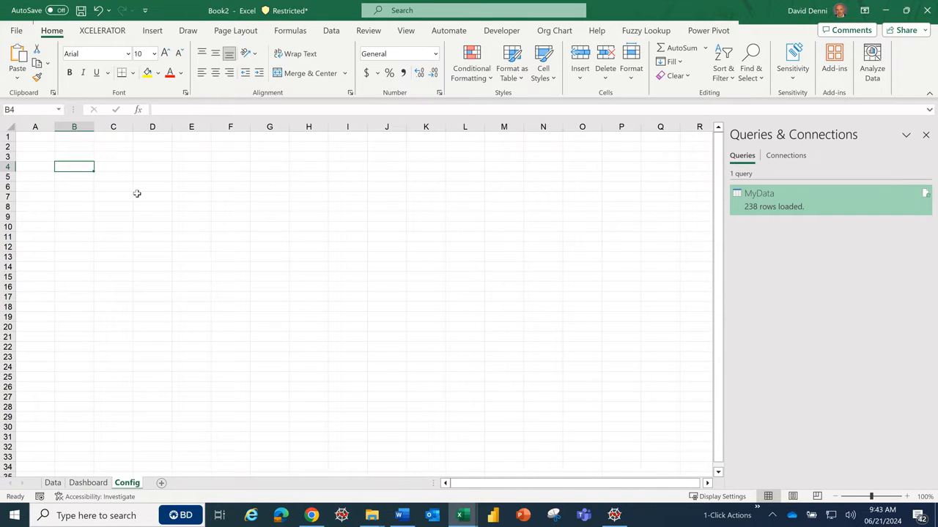
type("RE")
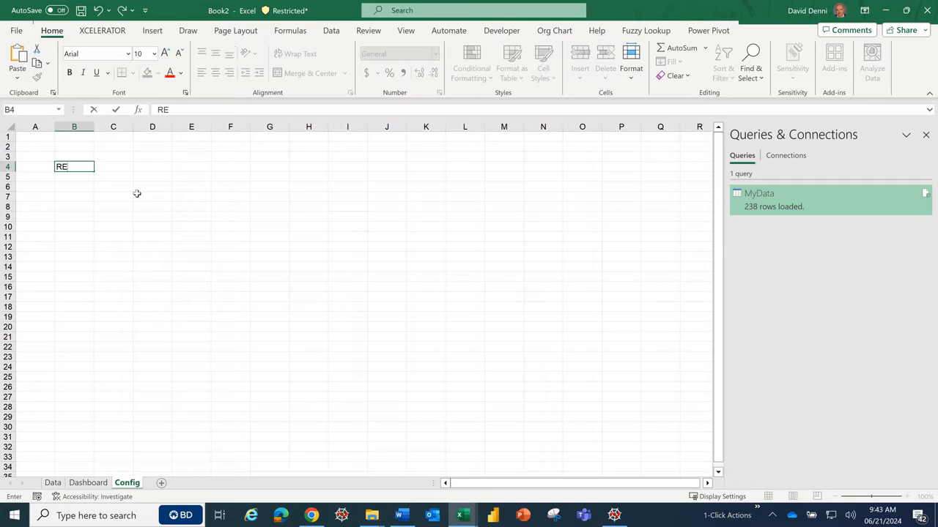
type("GION")
key("Tab")
type("SU")
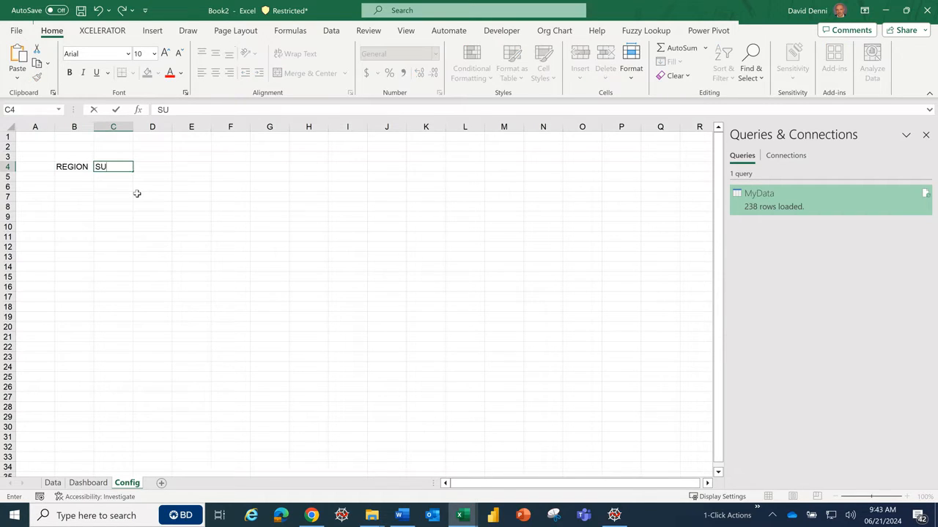
type("BREGION")
key("Return")
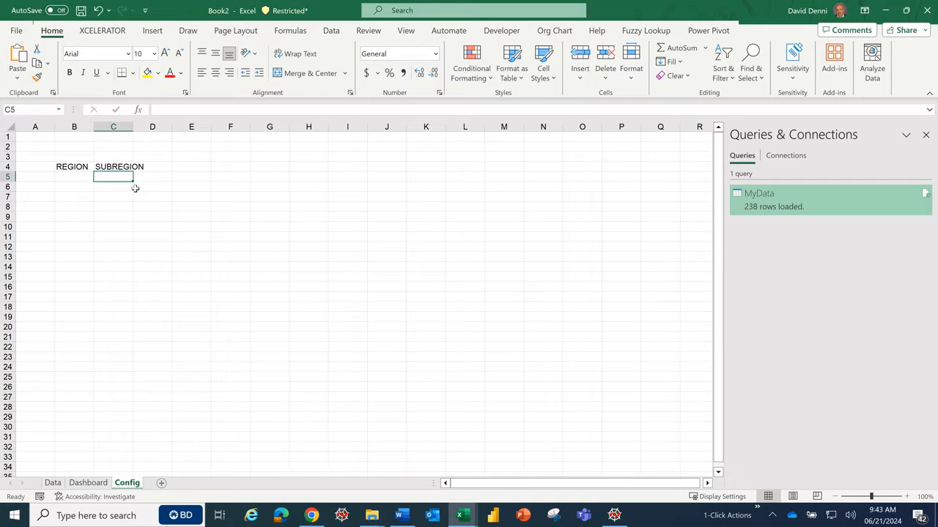
Enter the formula =MyData[Region] in B5, below the REGION header, to list the table's Region column
key("Left")
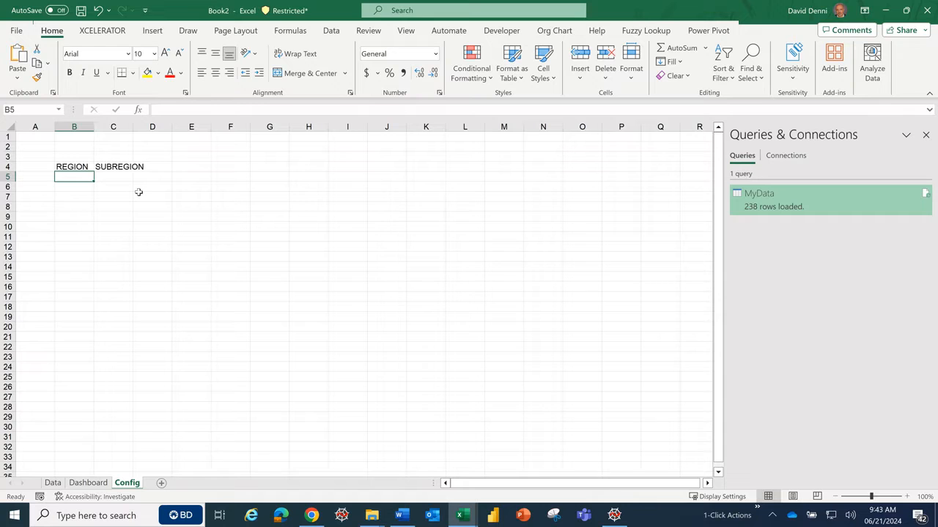
type("=MY")
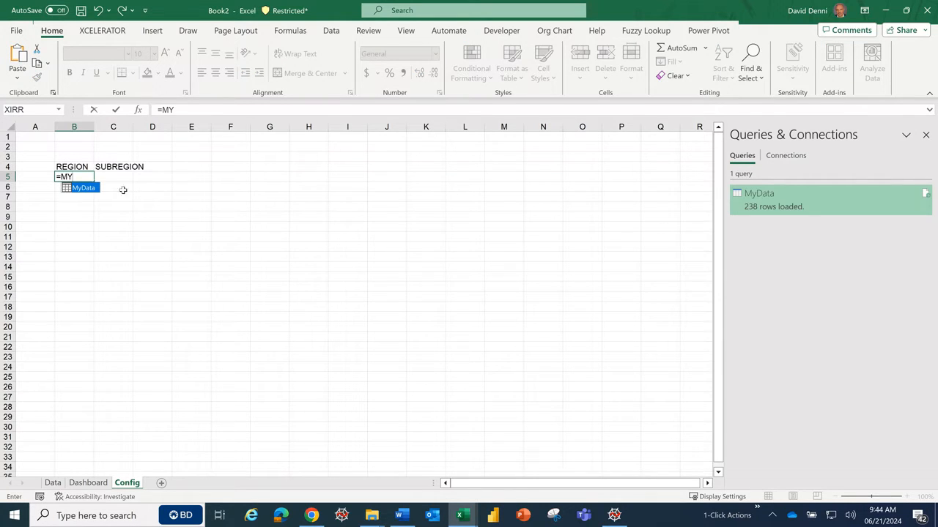
double_click(82, 189)
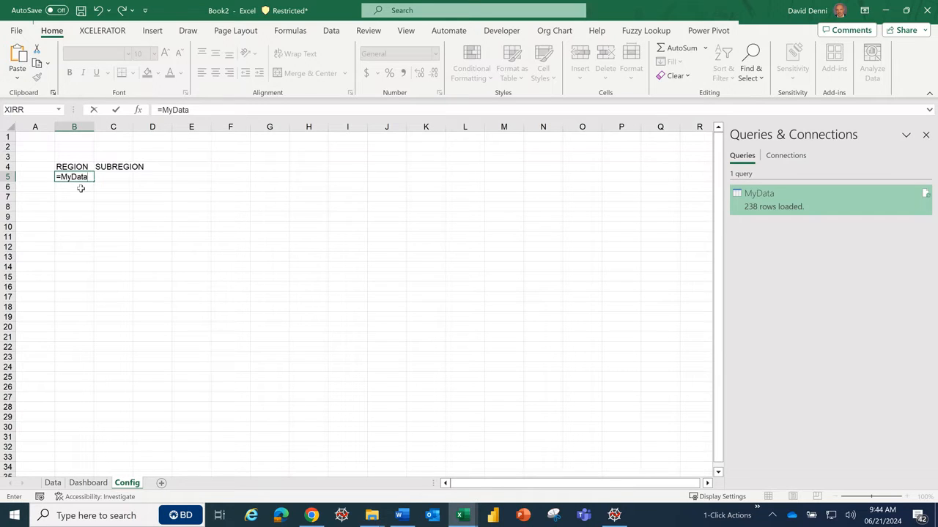
type("[")
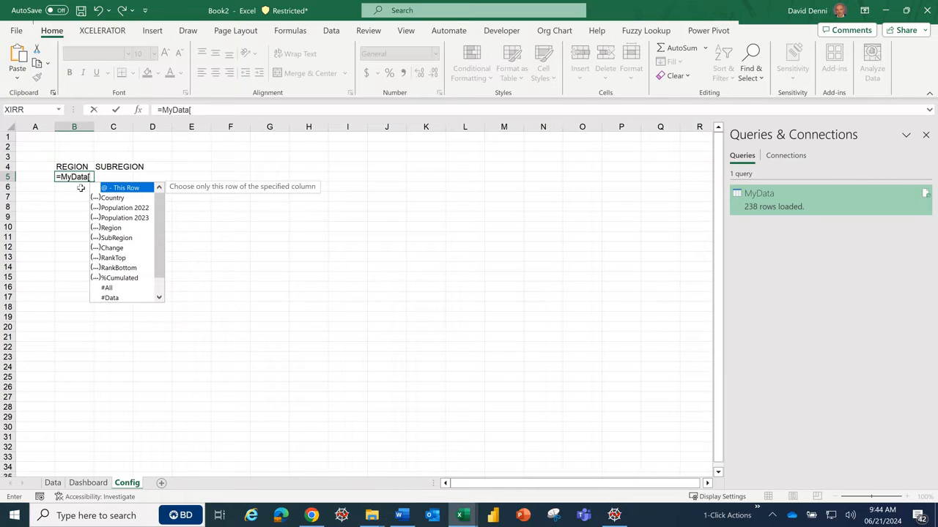
double_click(112, 228)
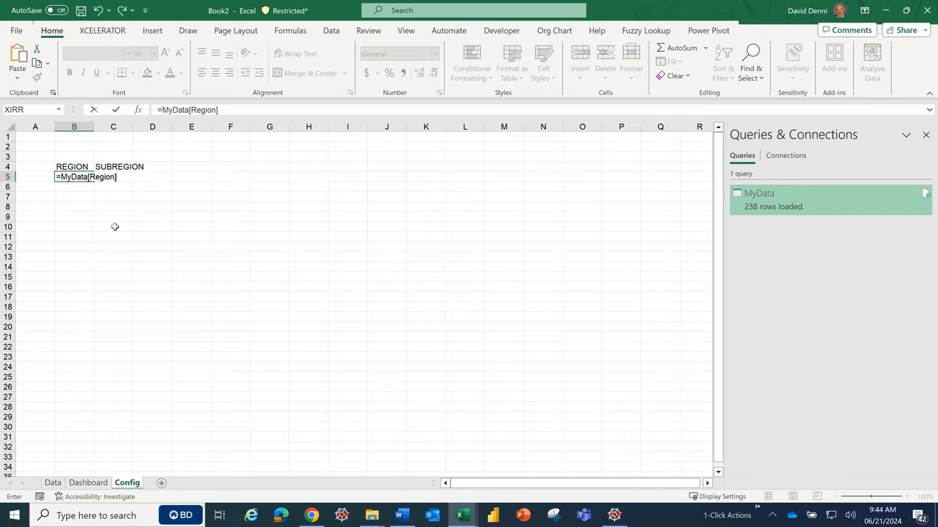
key("Return")
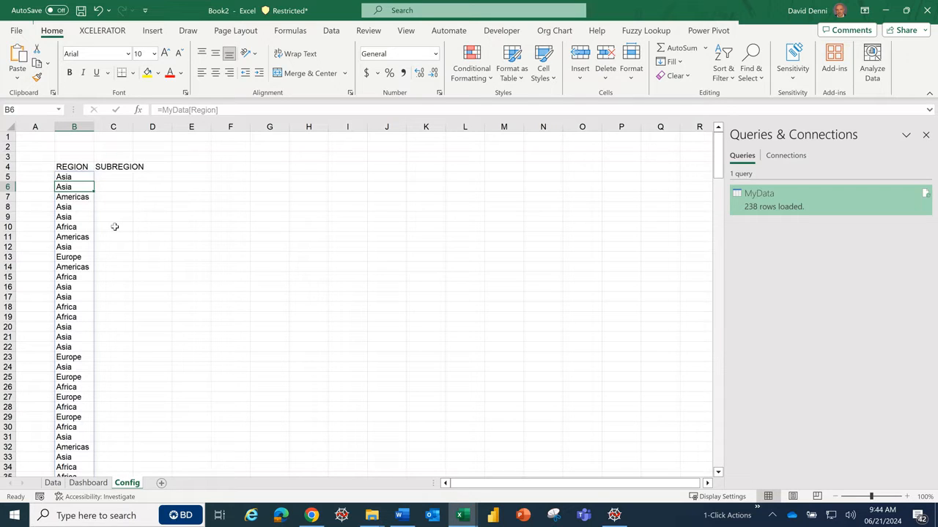
Wrap the B5 formula in UNIQUE so it reads =UNIQUE(MyData[Region])
left_click(115, 227)
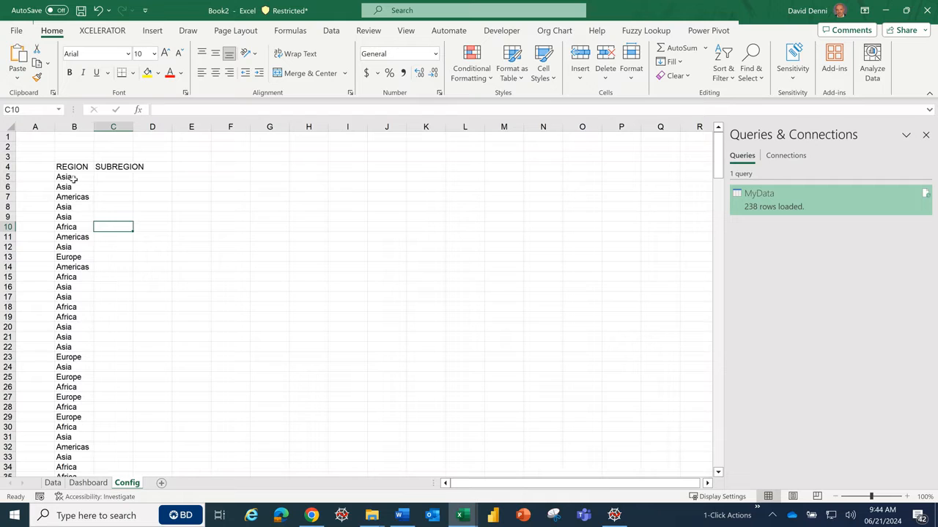
left_click(74, 178)
left_click(160, 109)
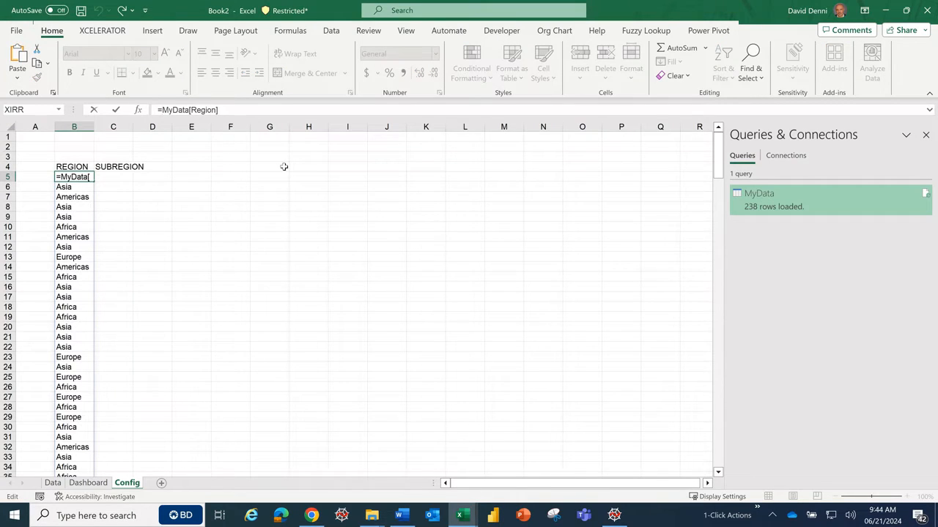
type("UNIQUE")
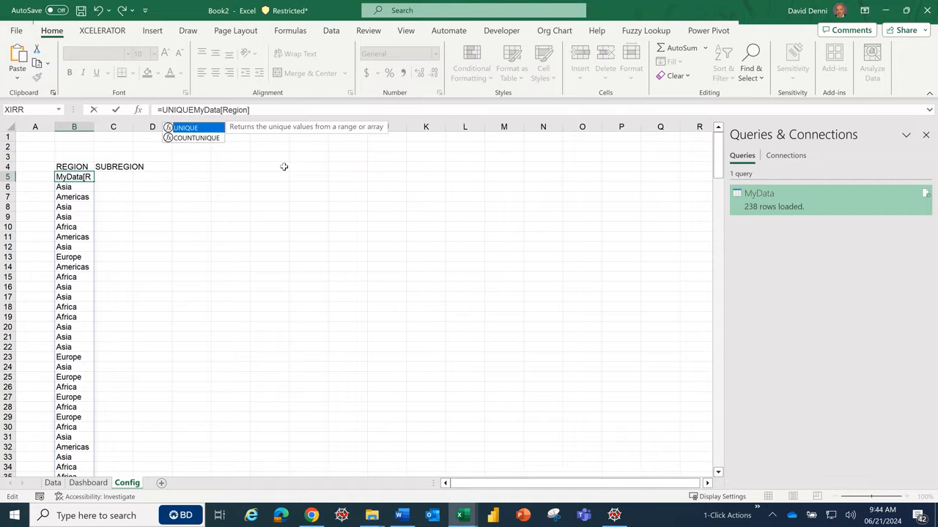
type("(")
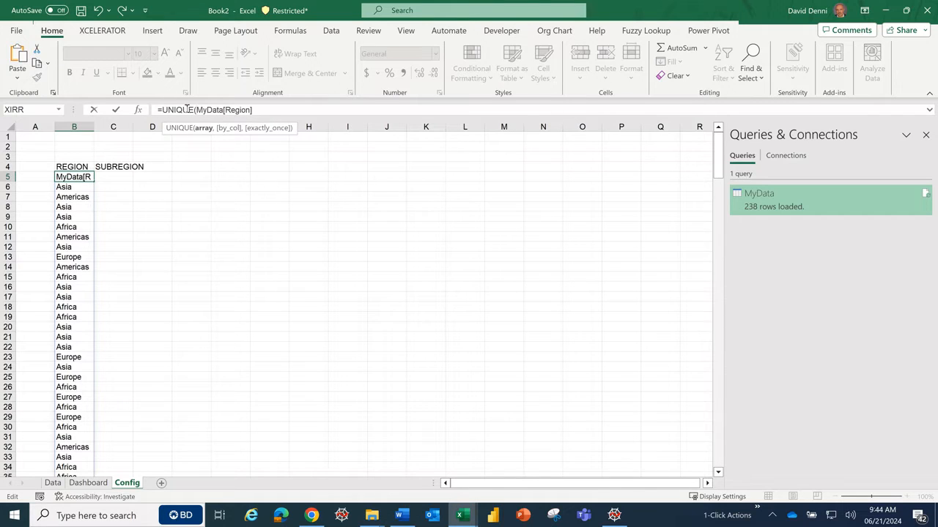
left_click(270, 110)
type(")")
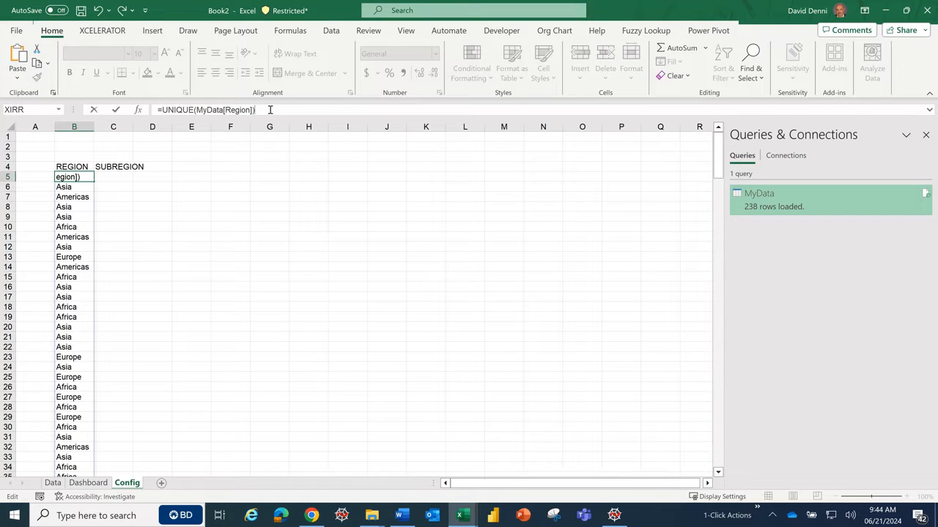
key("Return")
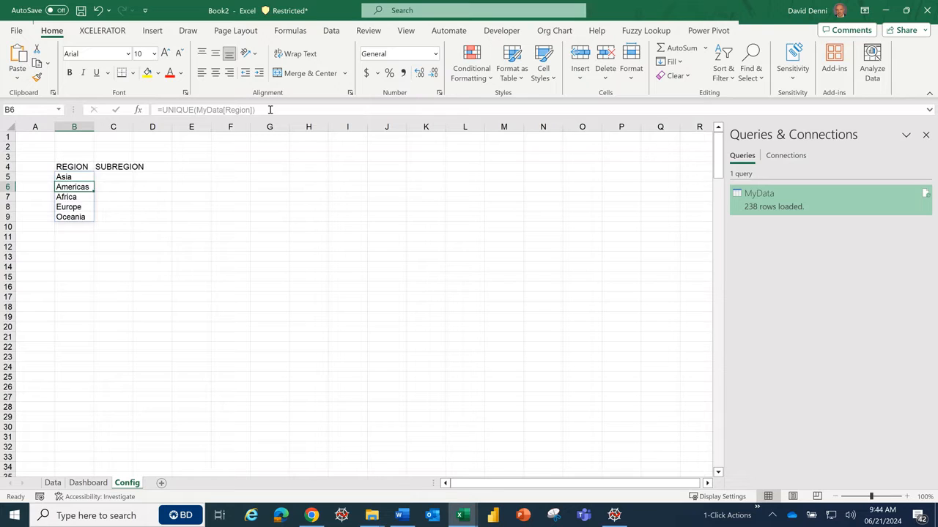
Sort the region list in ascending order by changing the B5 formula to =SORT(UNIQUE(MyData[Region]),,1)
left_click(160, 265)
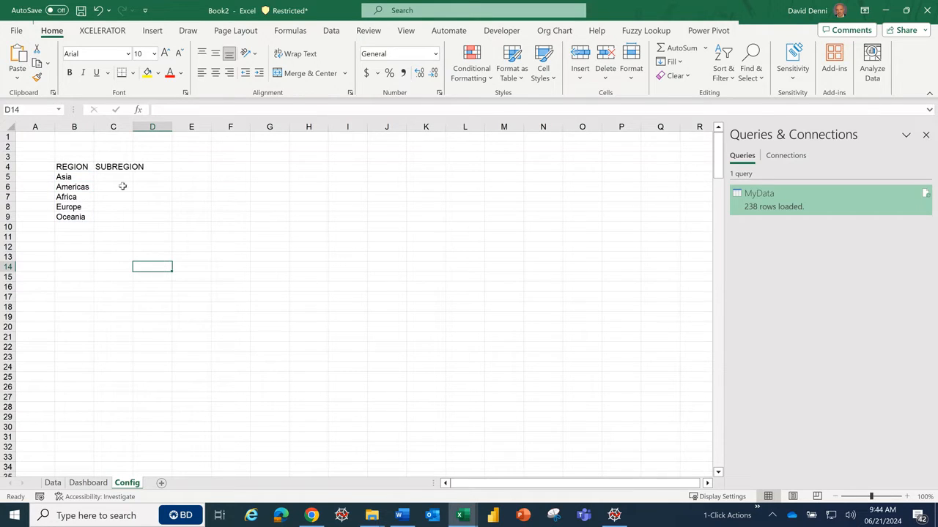
left_click(82, 176)
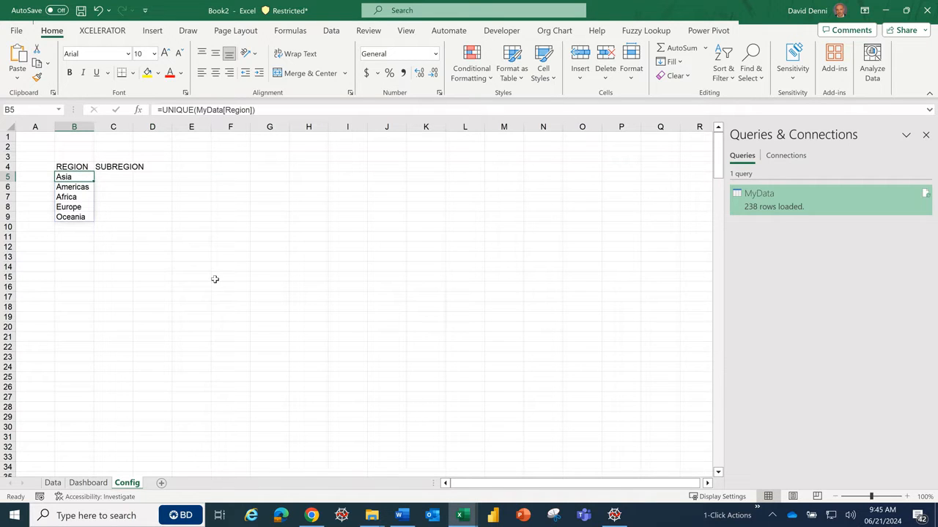
left_click(180, 110)
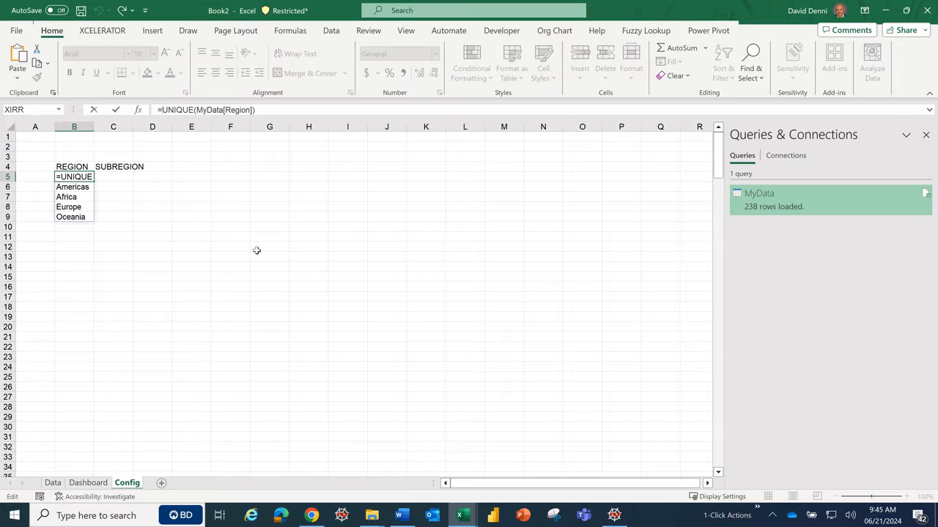
type("SORT")
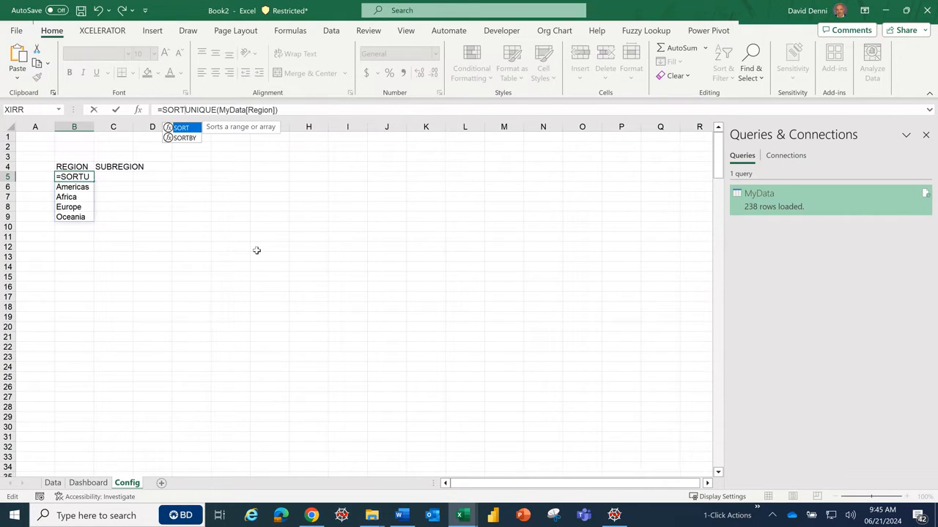
type("(")
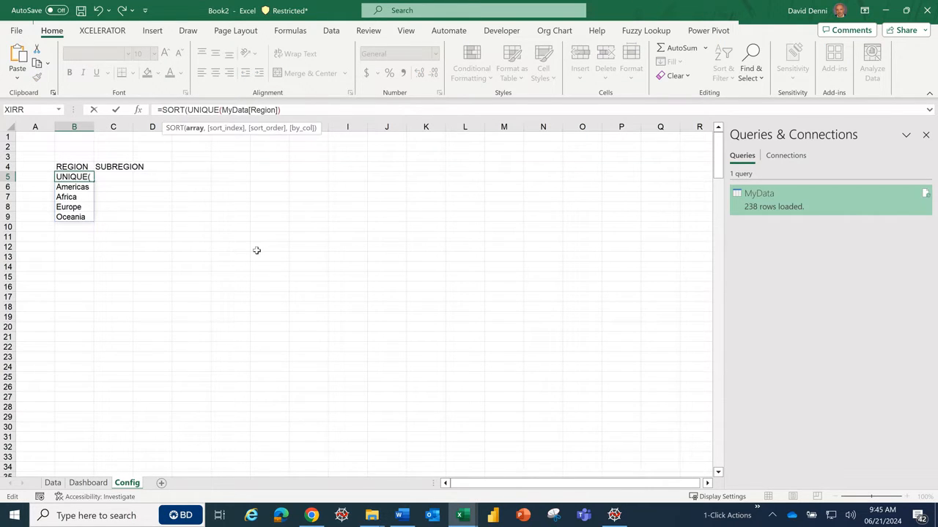
left_click(325, 108)
type(",")
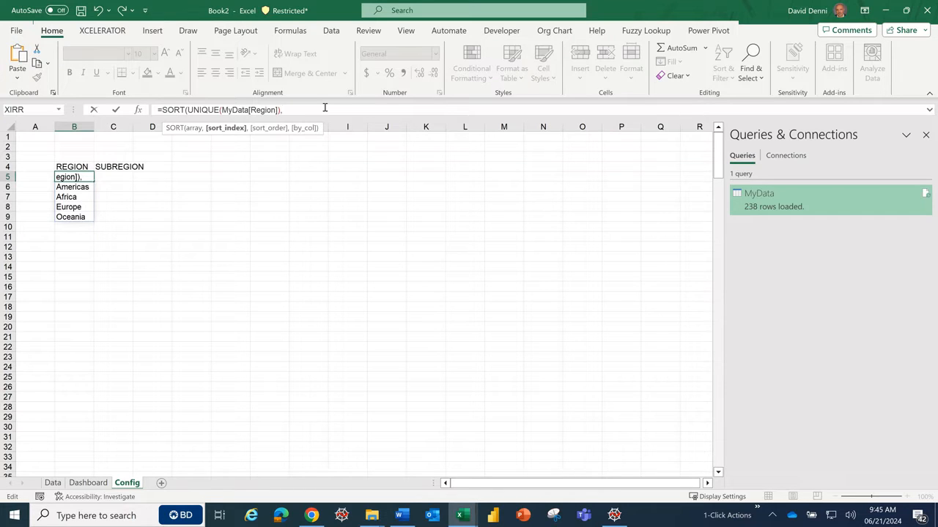
type(",")
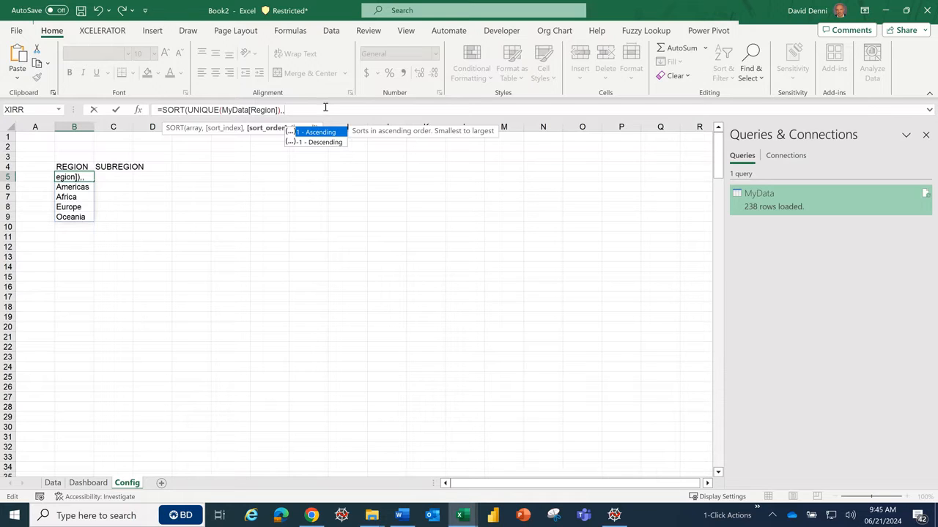
double_click(329, 134)
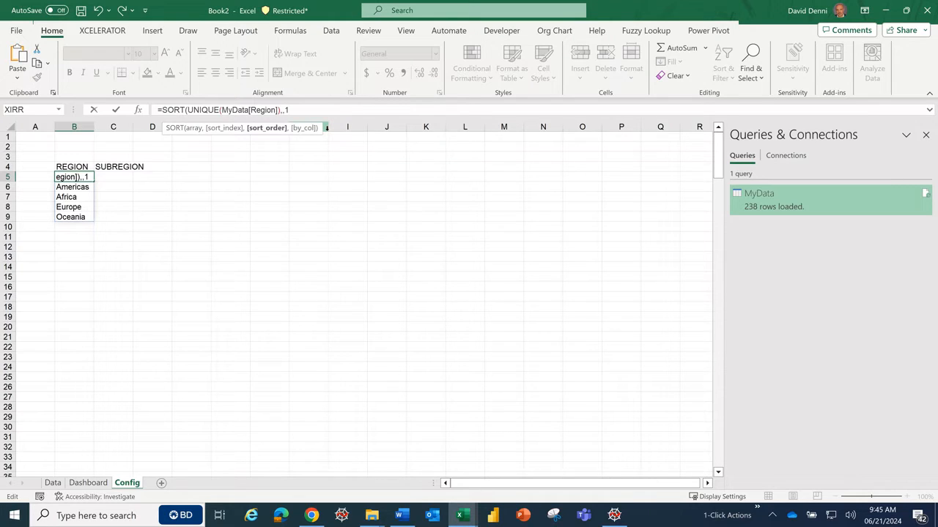
type(")")
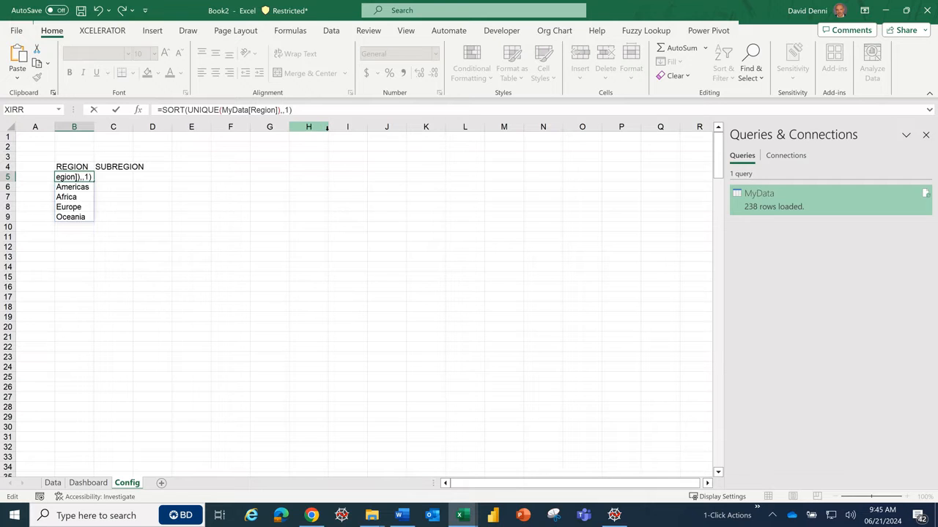
key("Return")
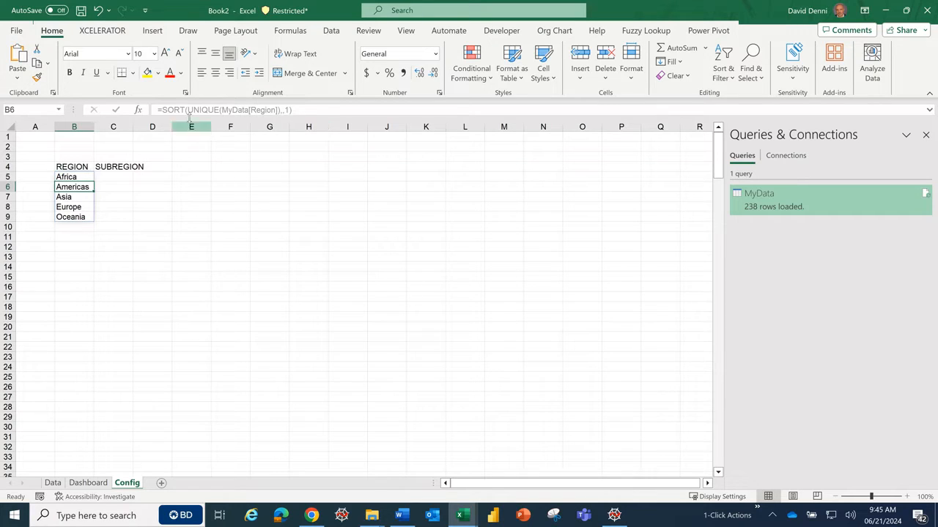
Add All above the region list by changing the B5 formula to =VSTACK("All",SORT(UNIQUE(MyData[Region]),,1))
left_click(70, 178)
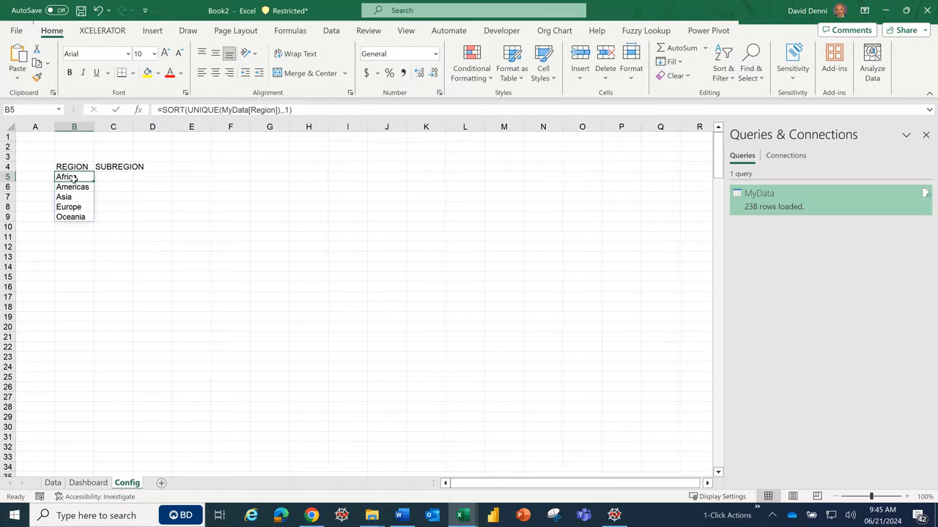
left_click(168, 110)
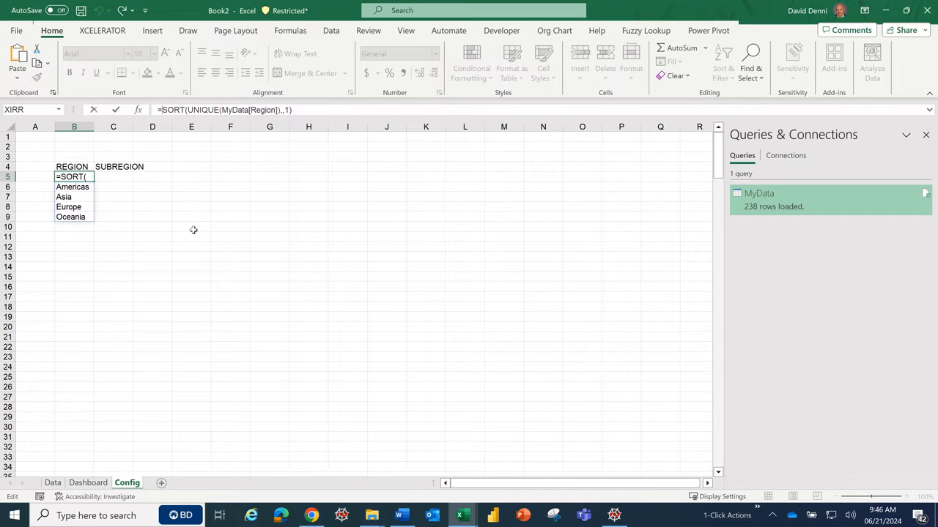
type("V")
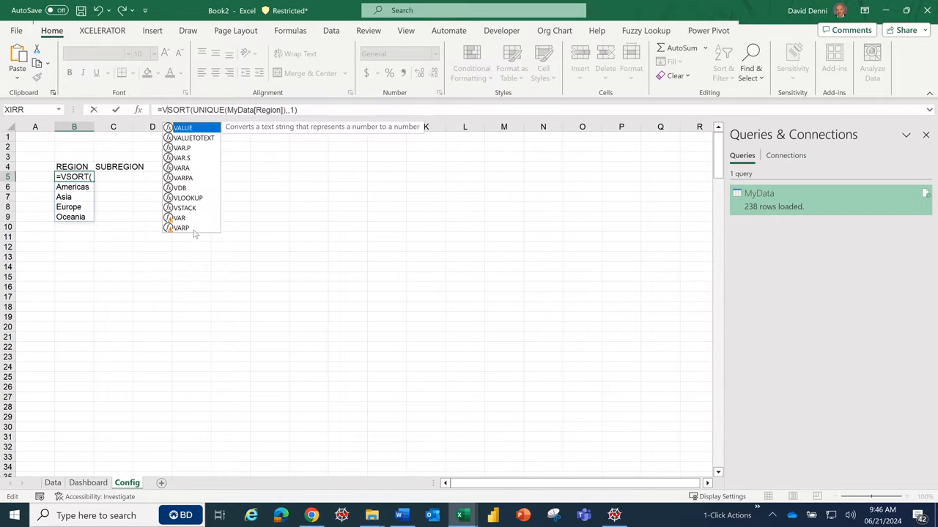
type("STACK")
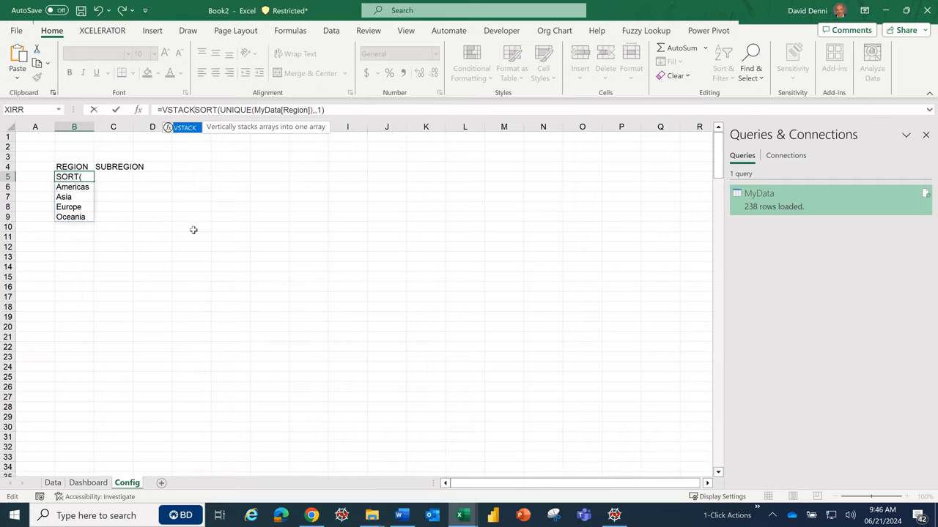
type("(")
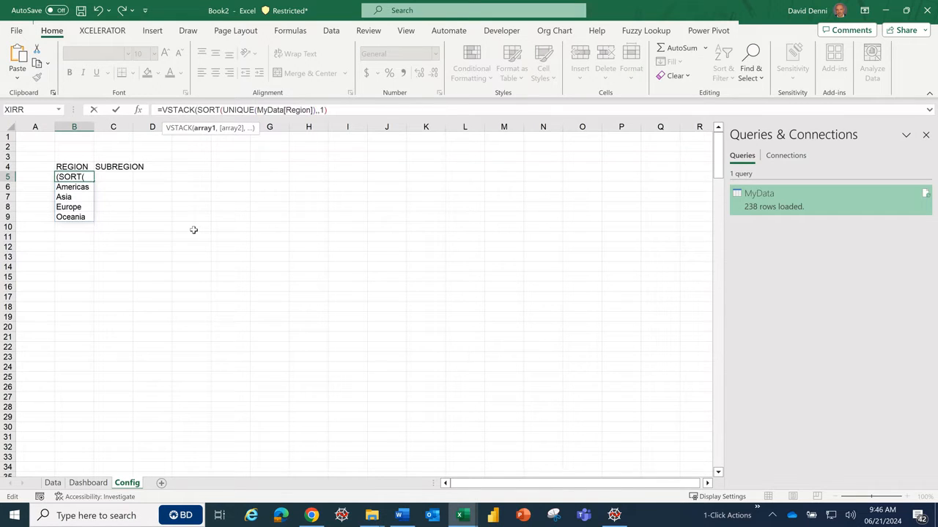
type("\"")
type("All")
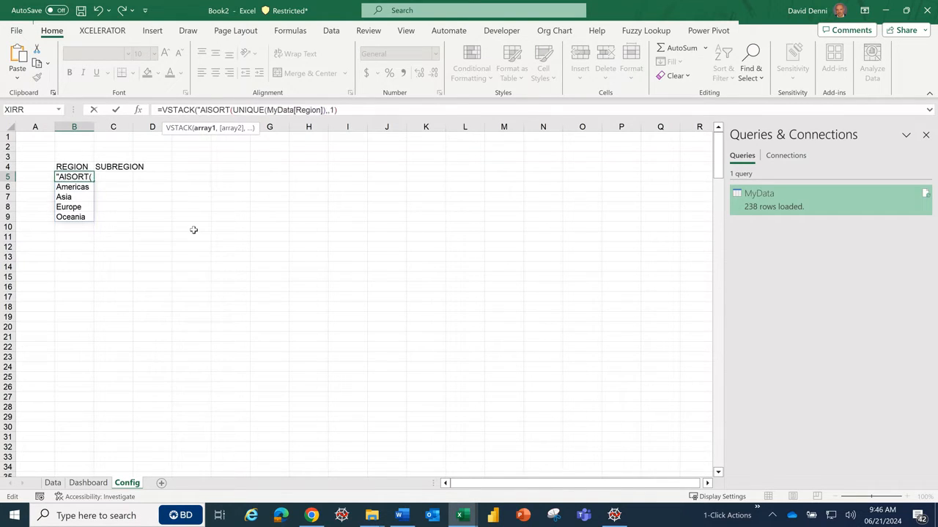
type("\"")
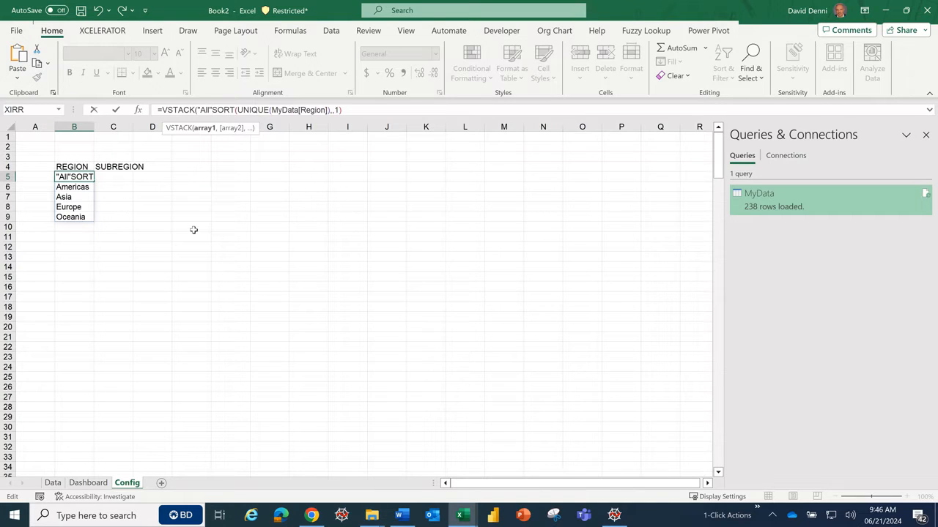
type(",")
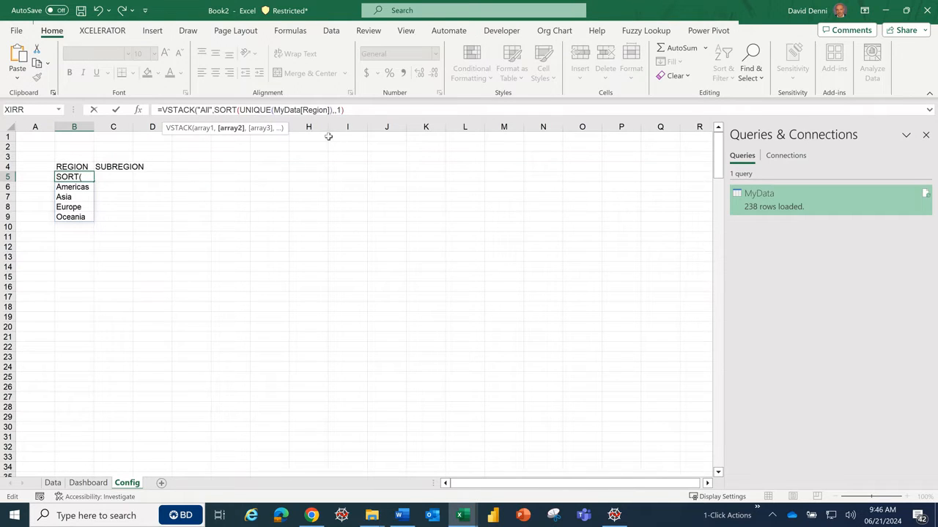
left_click(356, 111)
type(")")
key("Return")
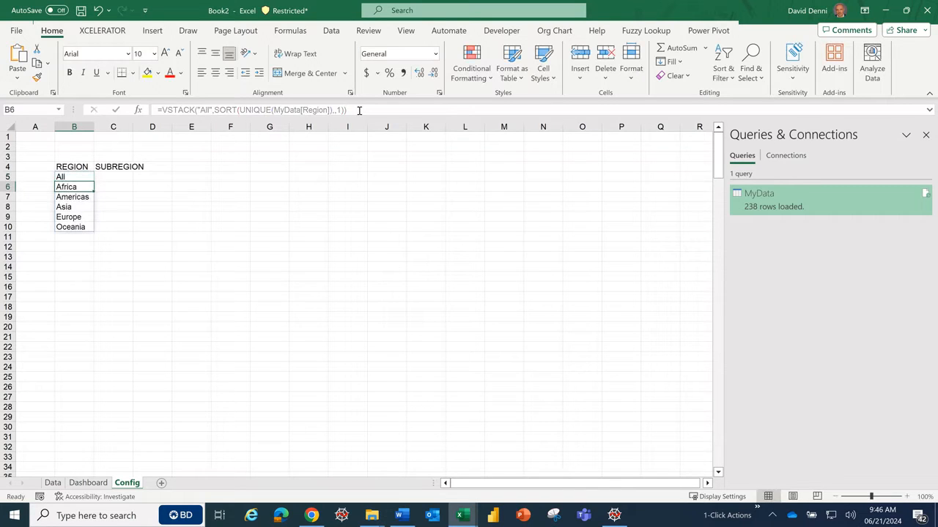
left_click(102, 226)
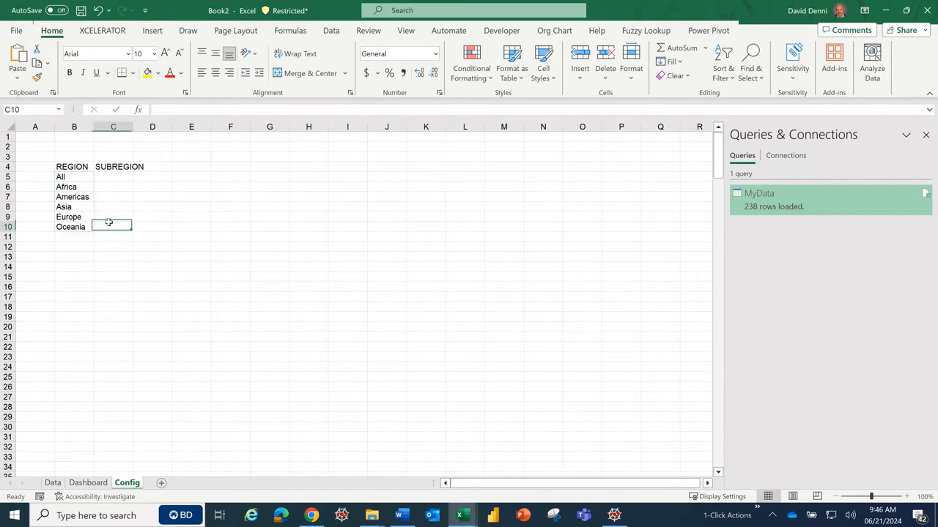
left_click(74, 178)
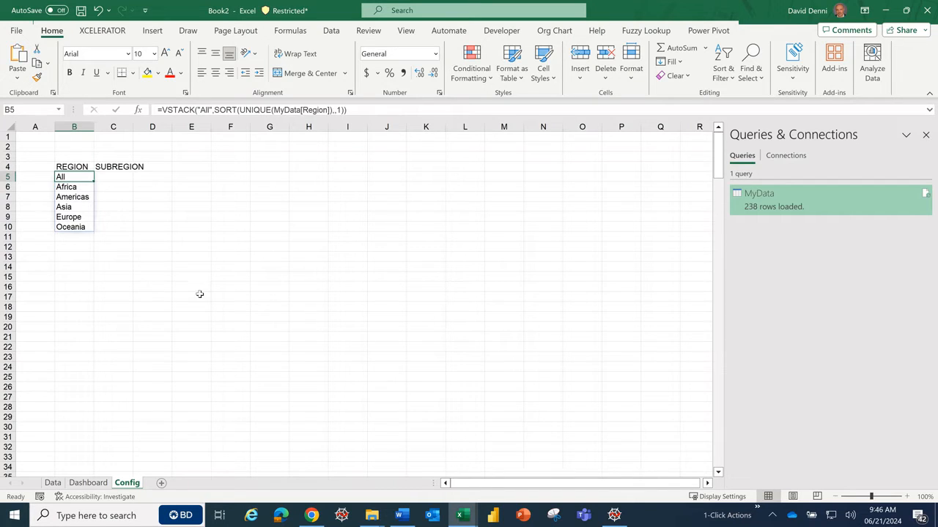
On the Dashboard sheet, add list data validation to C23 with the source =Config!$B$5:$B$10
left_click(88, 483)
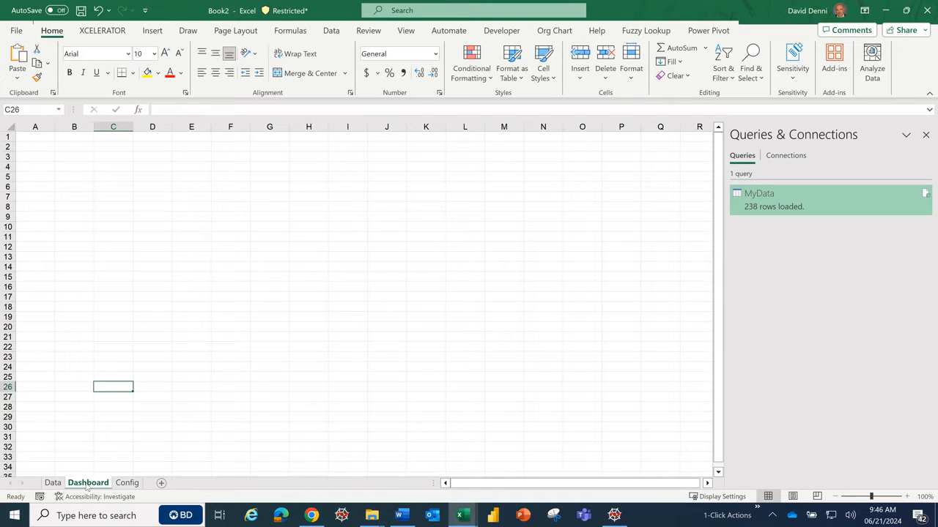
left_click(108, 359)
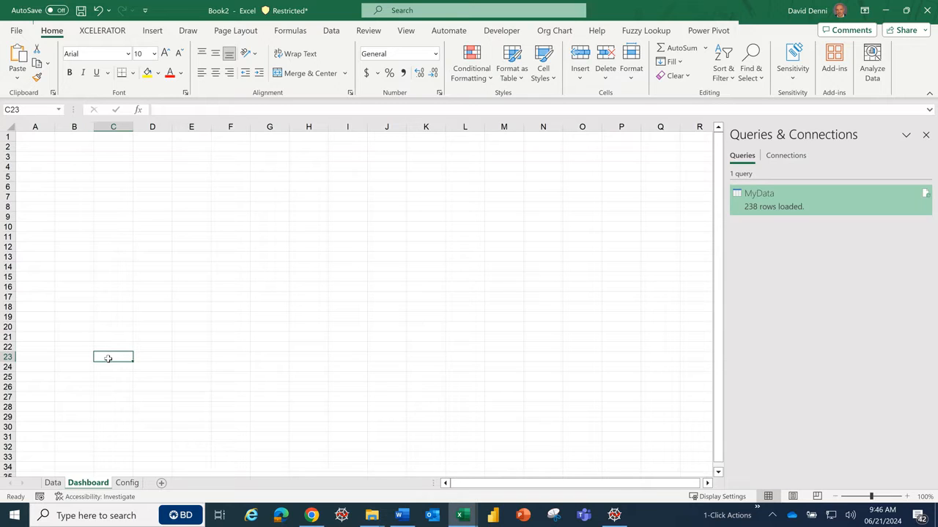
left_click(338, 35)
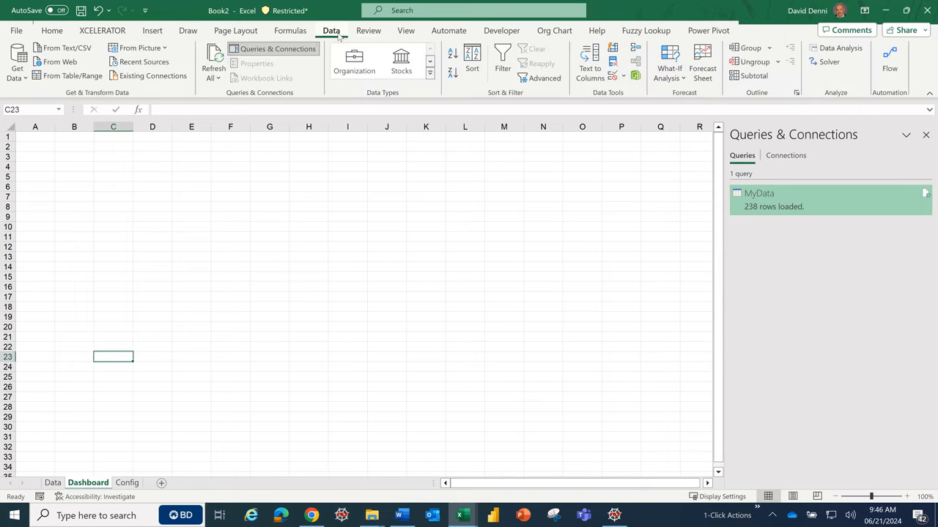
left_click(623, 77)
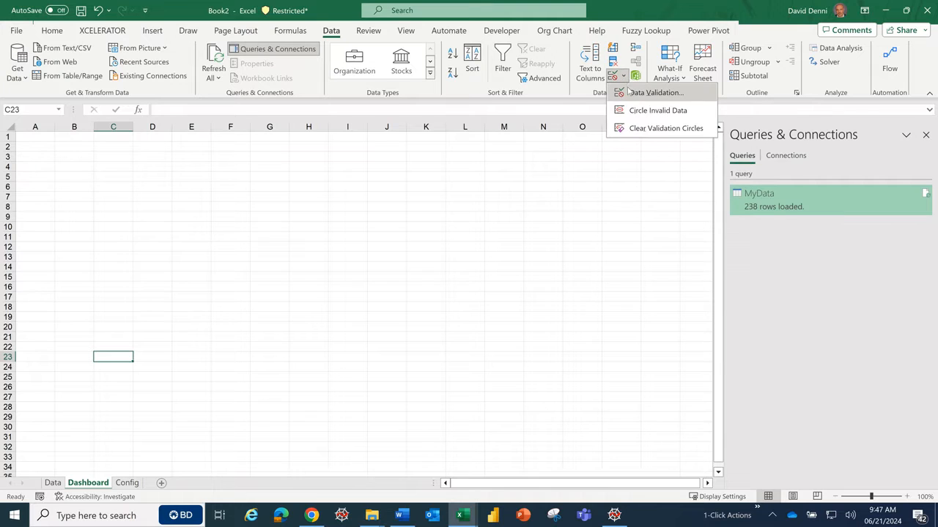
left_click(637, 93)
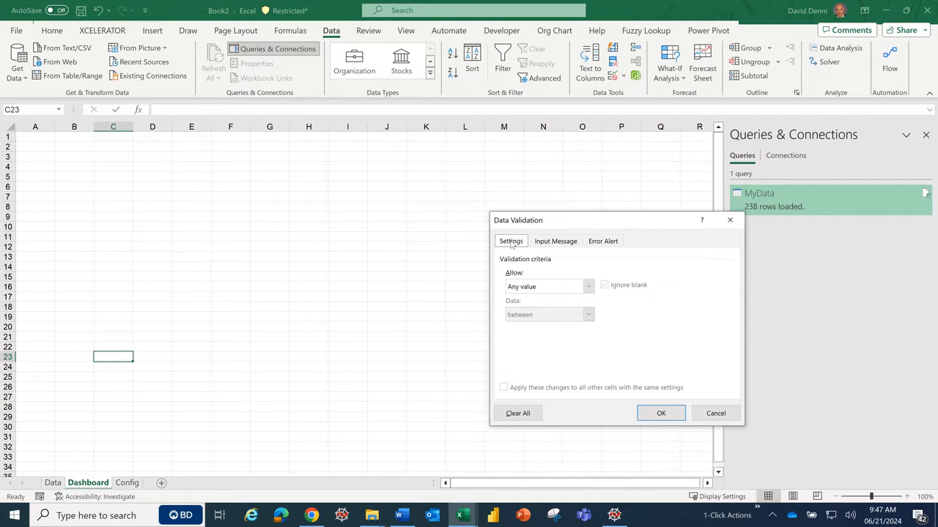
left_click(588, 286)
left_click(520, 326)
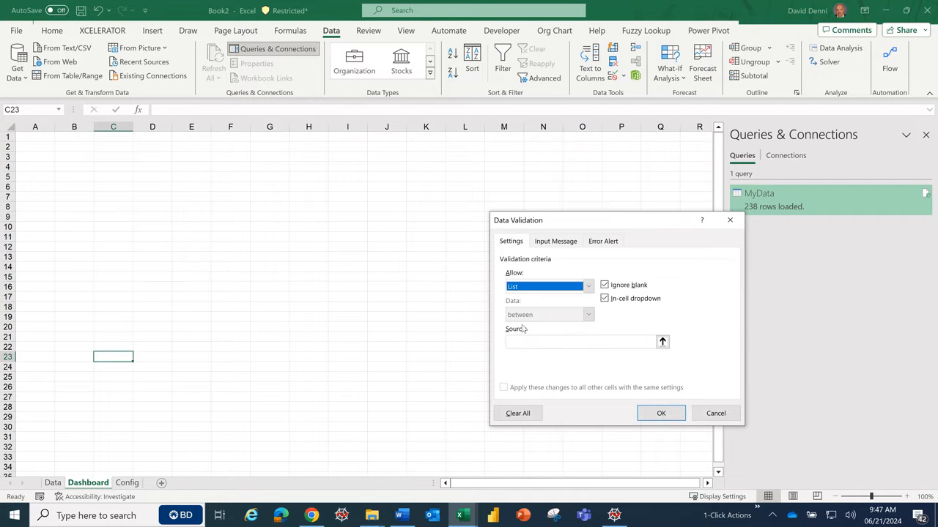
left_click(527, 342)
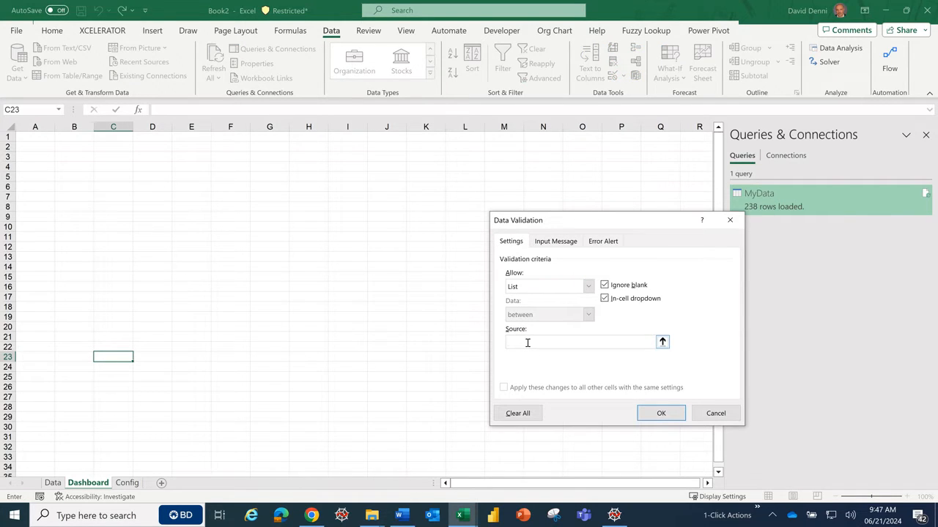
left_click(126, 487)
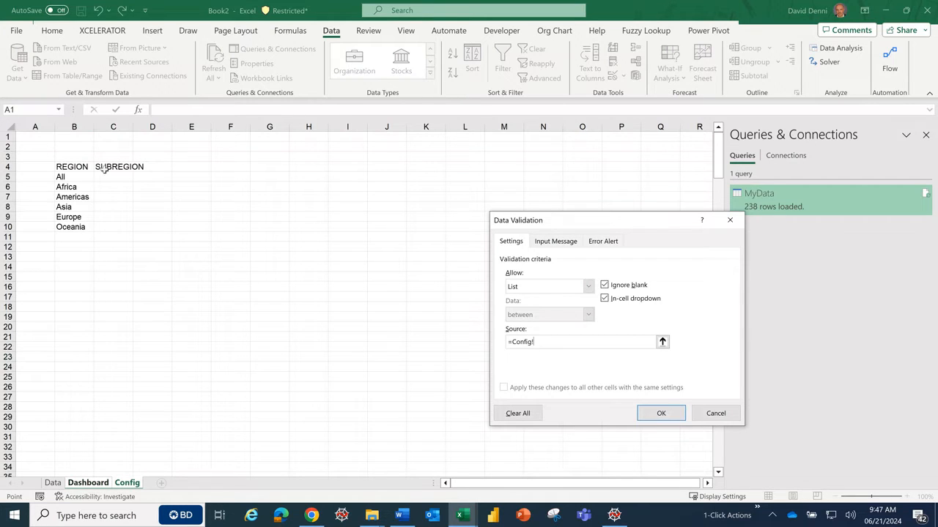
left_click_drag(81, 180, 79, 228)
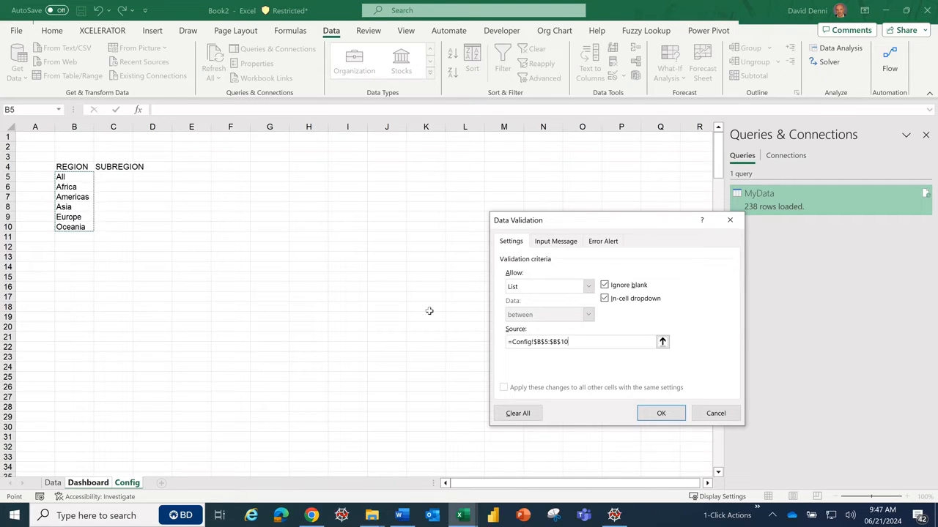
left_click(651, 415)
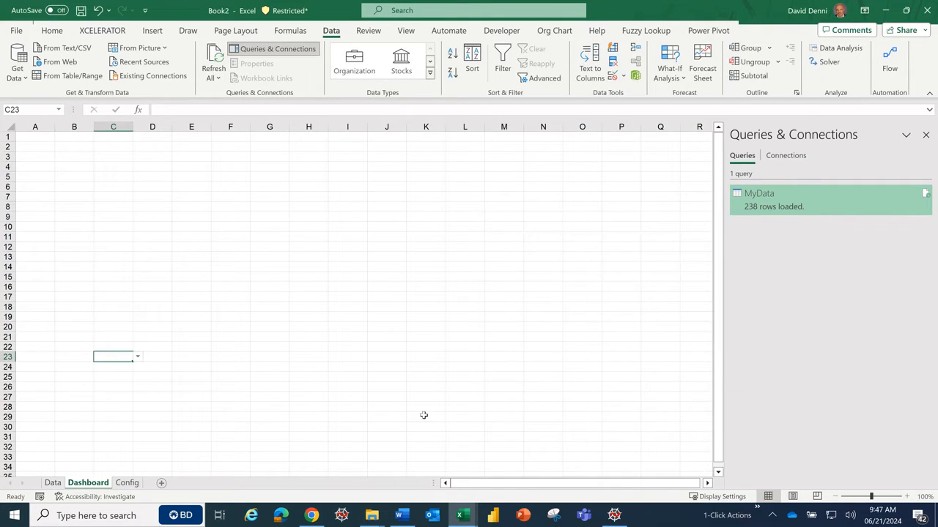
Choose All from the region dropdown in Dashboard cell C23
left_click(124, 397)
left_click(121, 357)
left_click(138, 358)
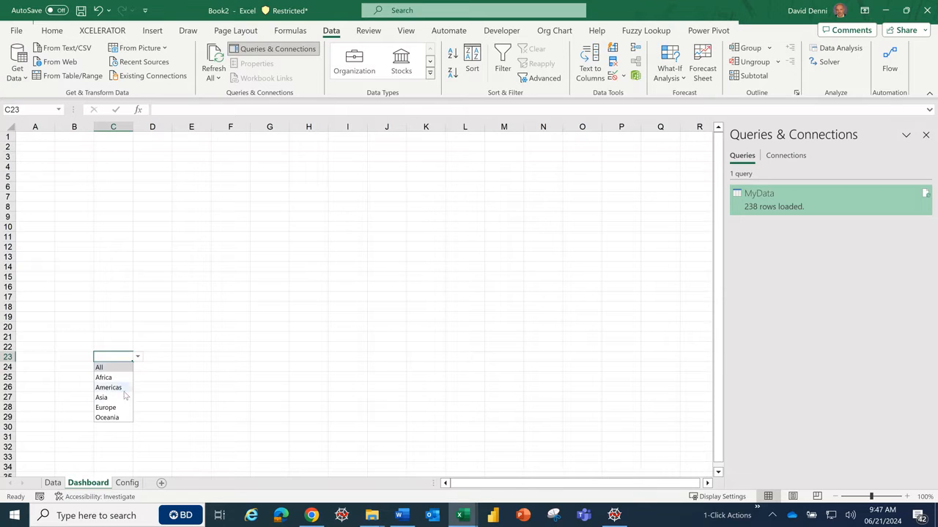
left_click(110, 368)
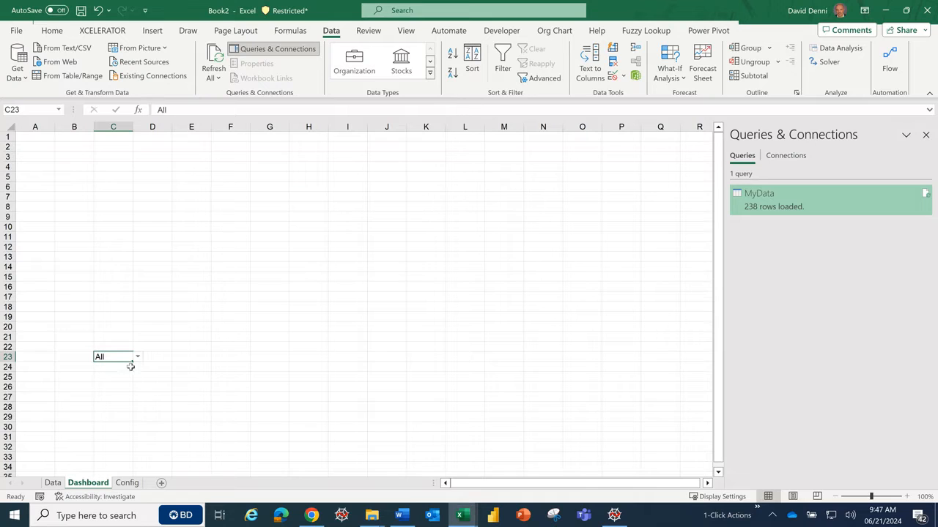
left_click(230, 365)
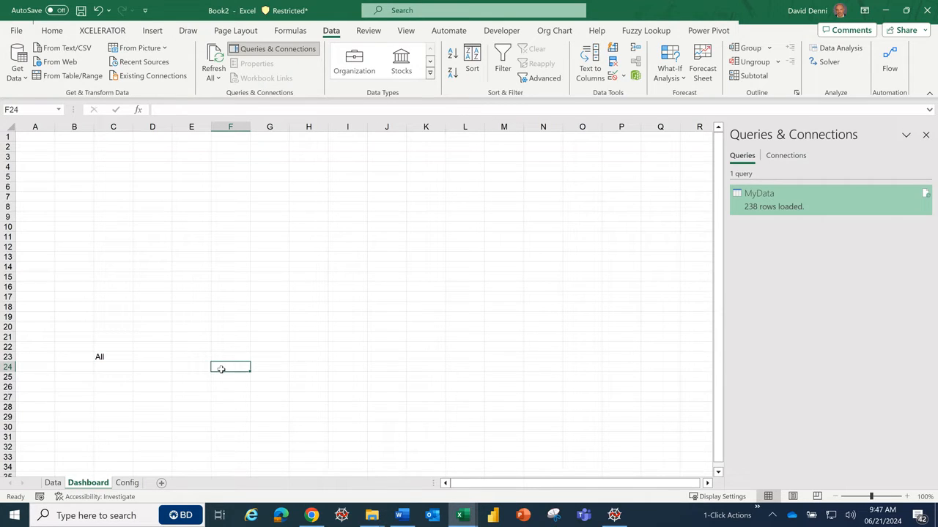
On the Config sheet, autofit column C to the SUBREGION header
left_click(127, 484)
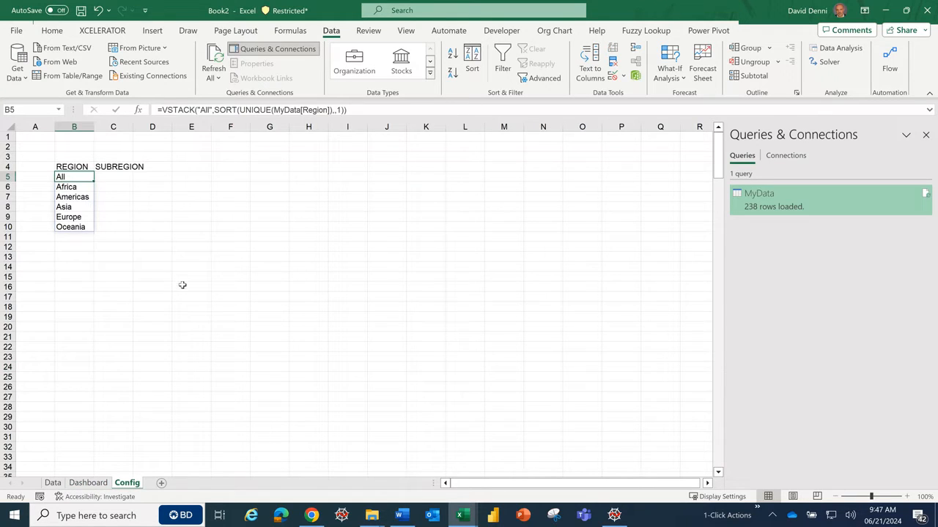
left_click(219, 241)
left_click(121, 178)
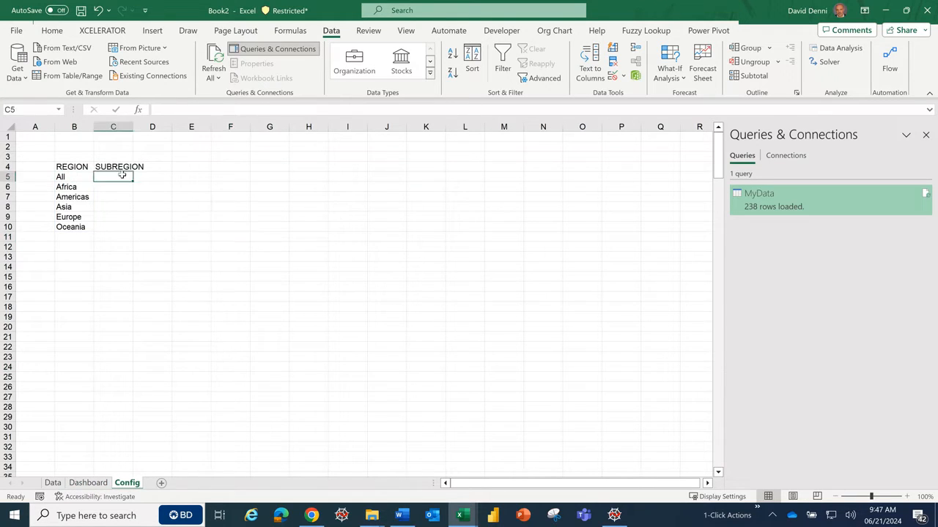
double_click(132, 126)
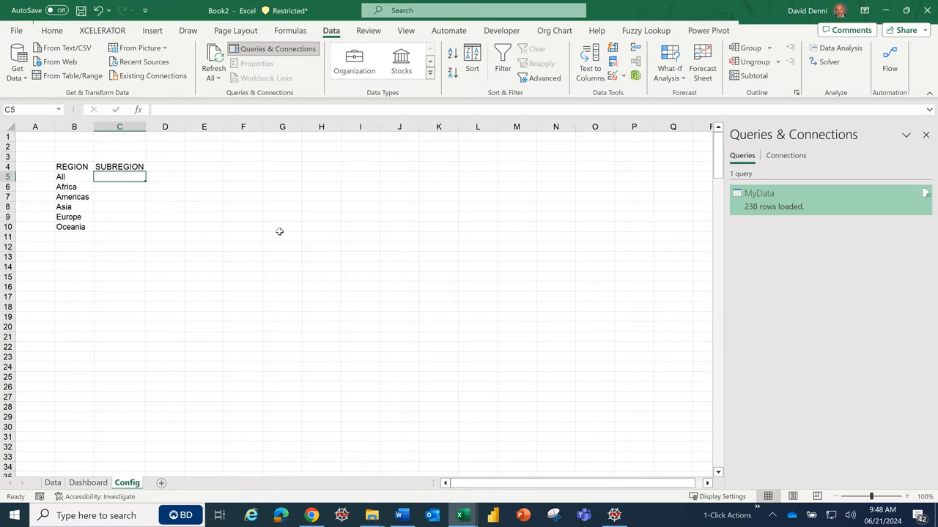
Begin a VSTACK formula in C5, below the SUBREGION header, with "All" as its first array
type("=")
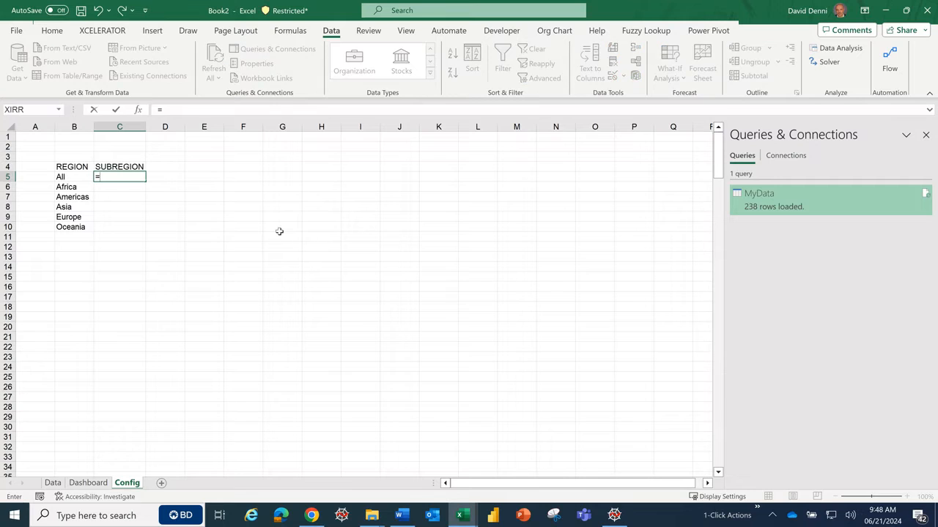
type("vtack")
key("BackSpace")
key("BackSpace")
key("BackSpace")
key("BackSpace")
type("st")
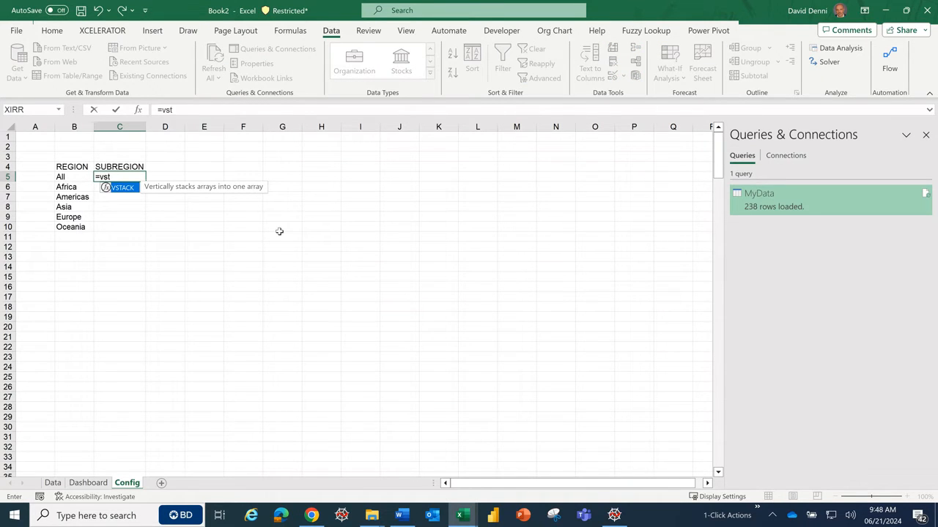
type("ack(\"")
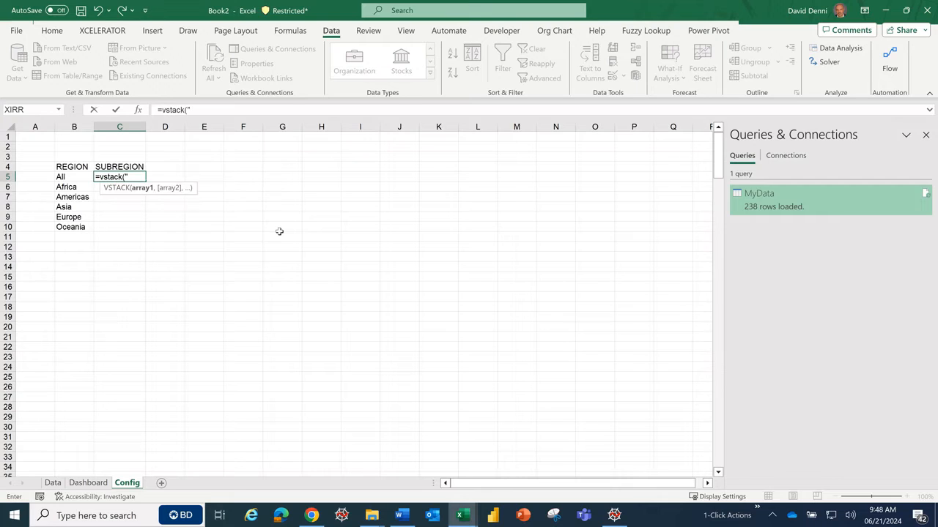
type("ALL")
key("BackSpace")
key("BackSpace")
type("LL")
key("BackSpace")
key("BackSpace")
type("ll\",")
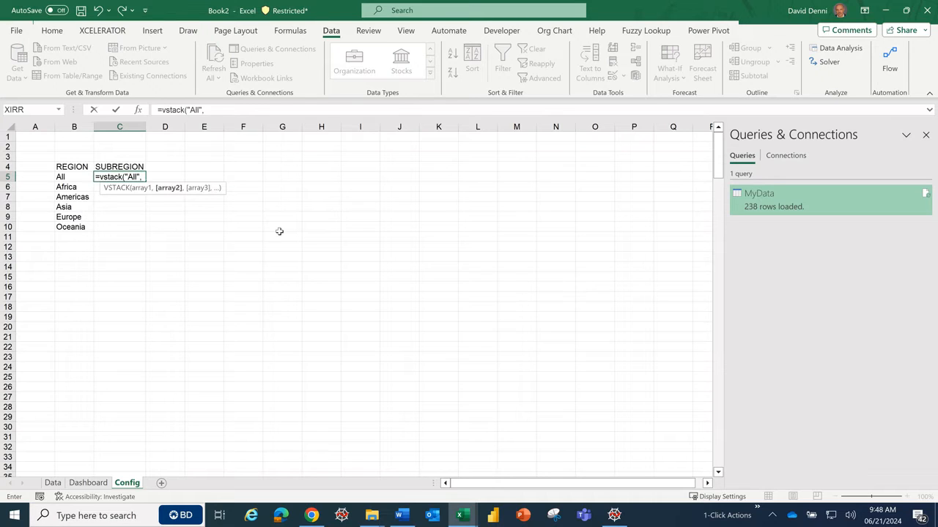
Add an IF as the VSTACK's second array, with the logical test Dashboard!C23="All"
type("if")
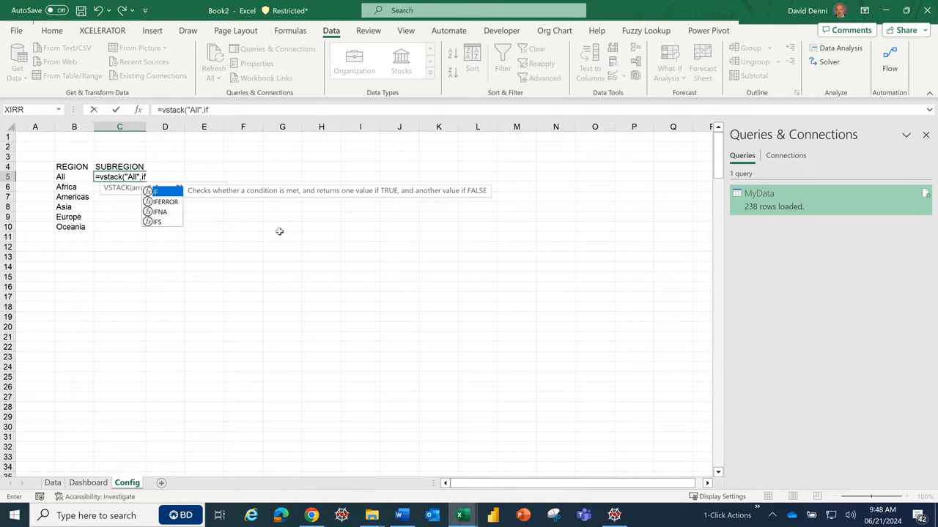
type("(")
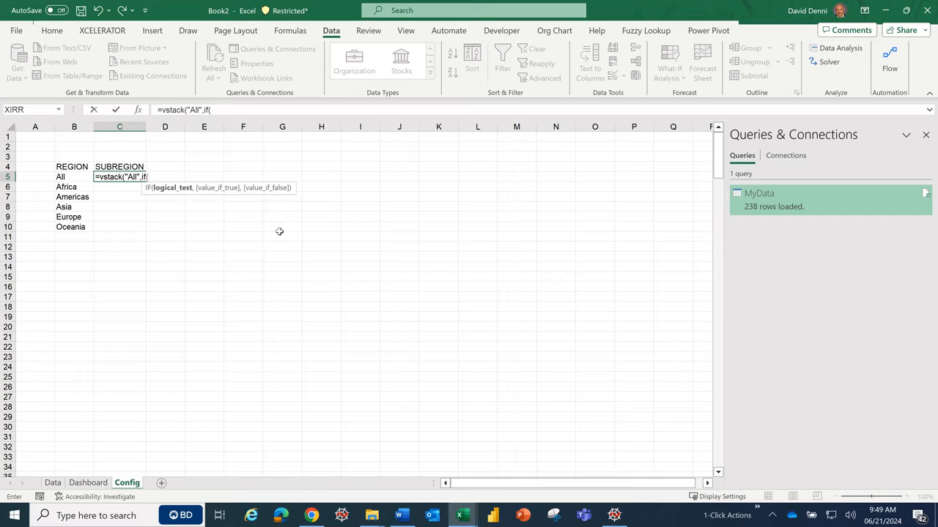
left_click(84, 487)
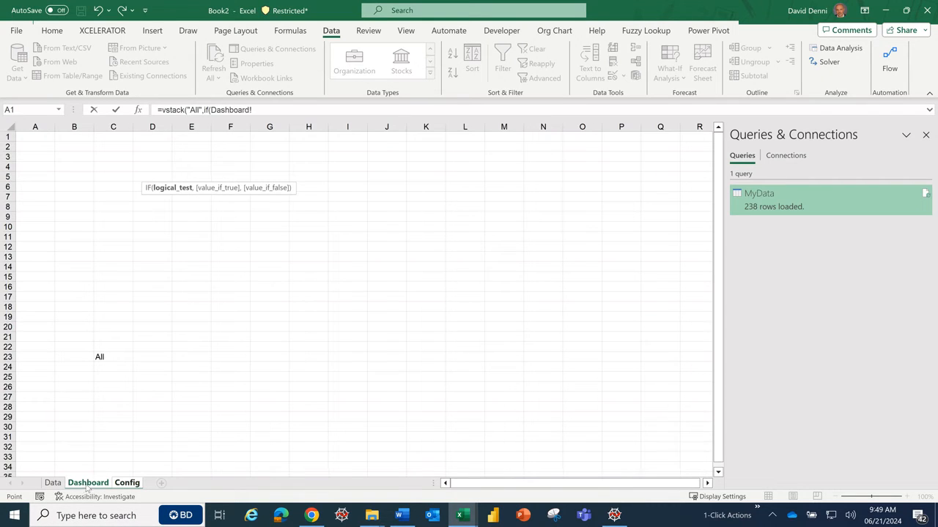
left_click(116, 358)
type("=")
type("\"All\",")
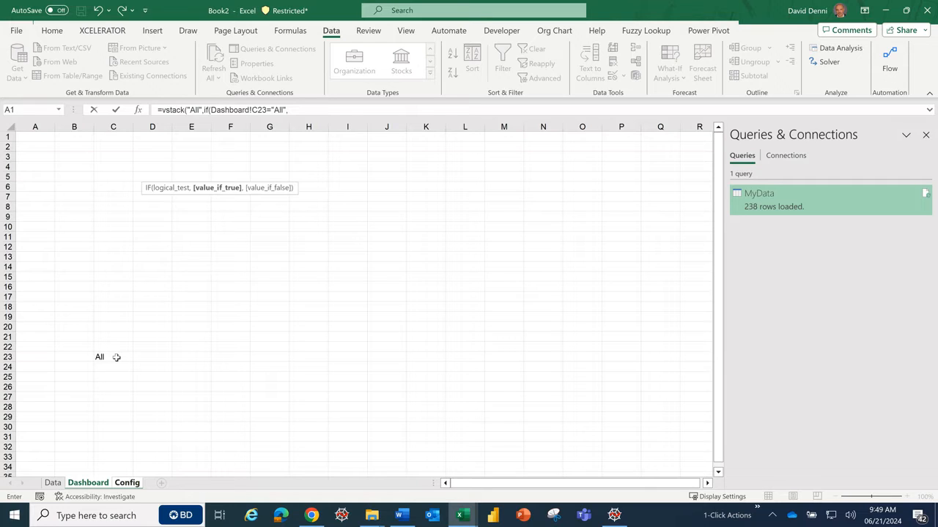
For the IF's true value, nest UNIQUE(MyData[SubRegion]) as the array of a SORT function
type("sort")
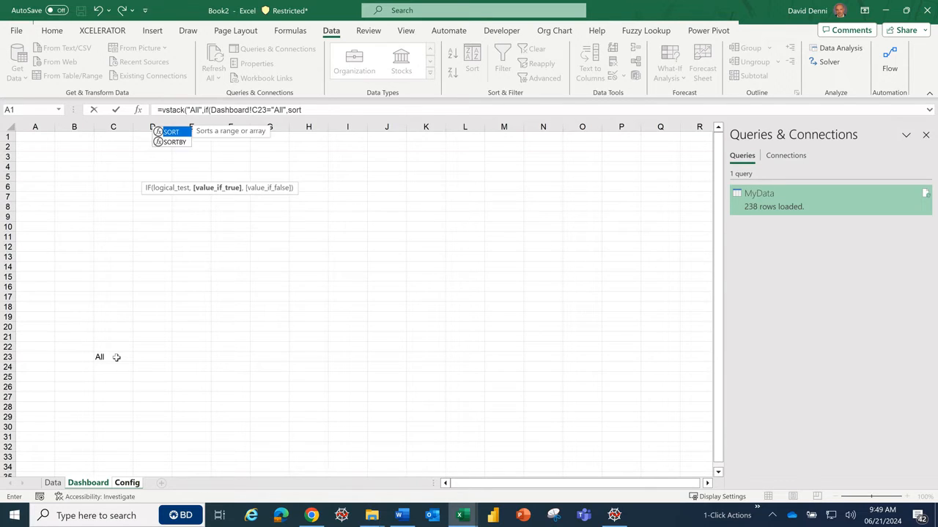
type("(")
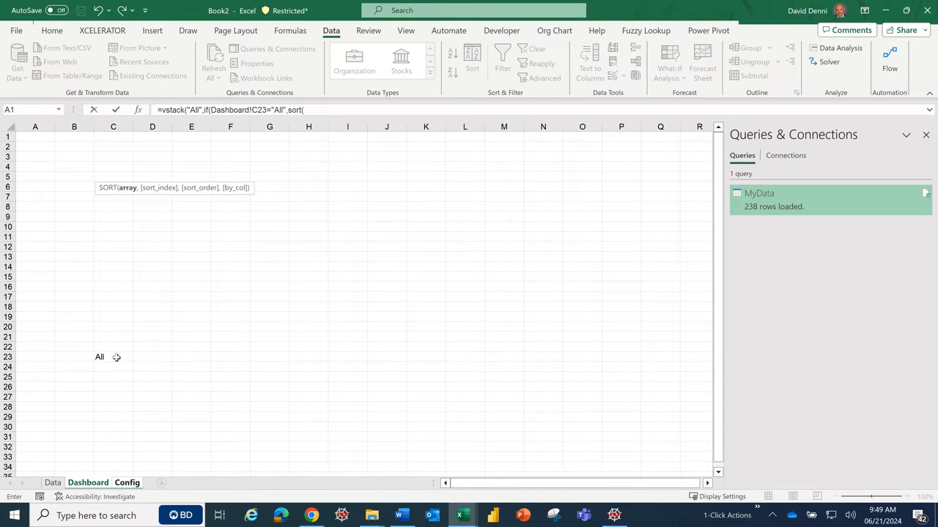
type("unique")
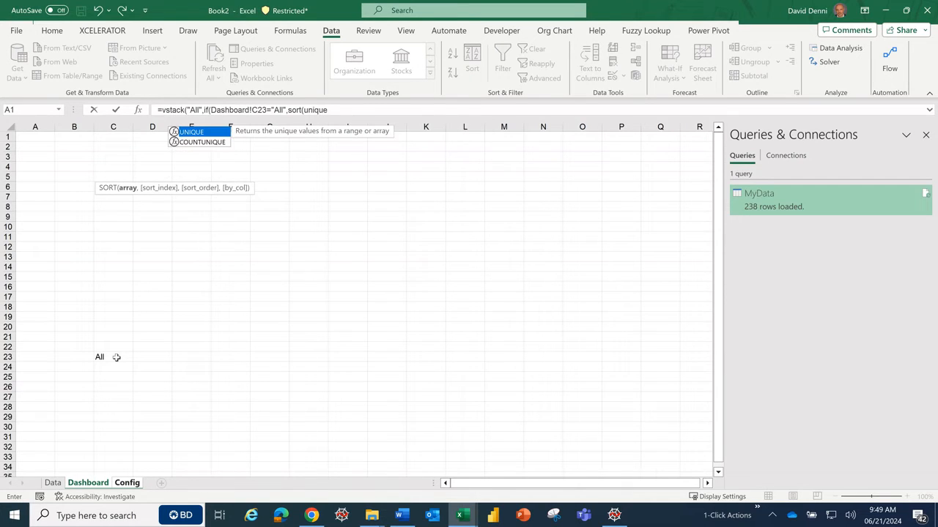
type("(")
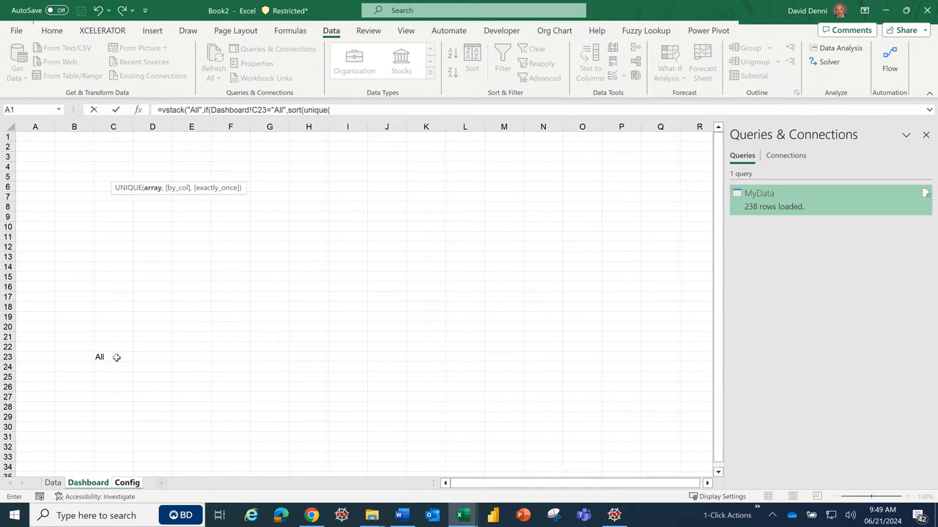
type("my")
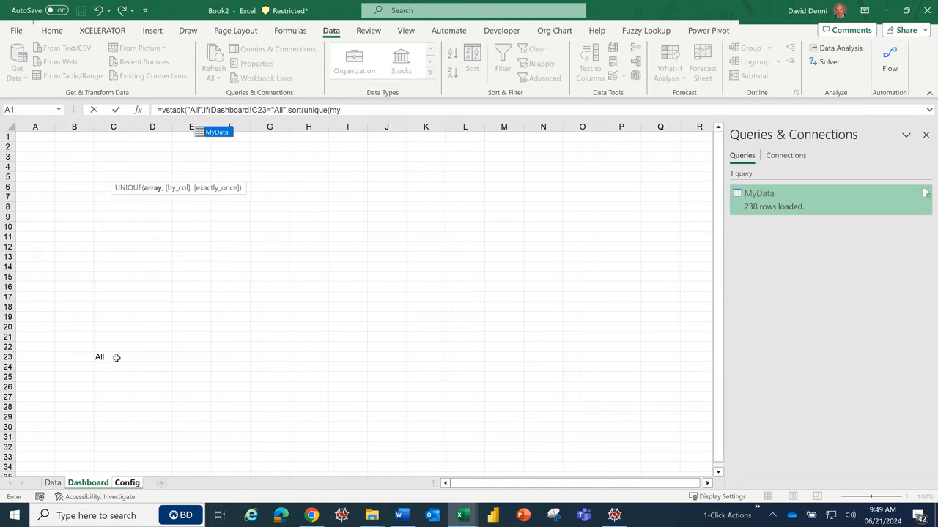
double_click(226, 133)
type("[")
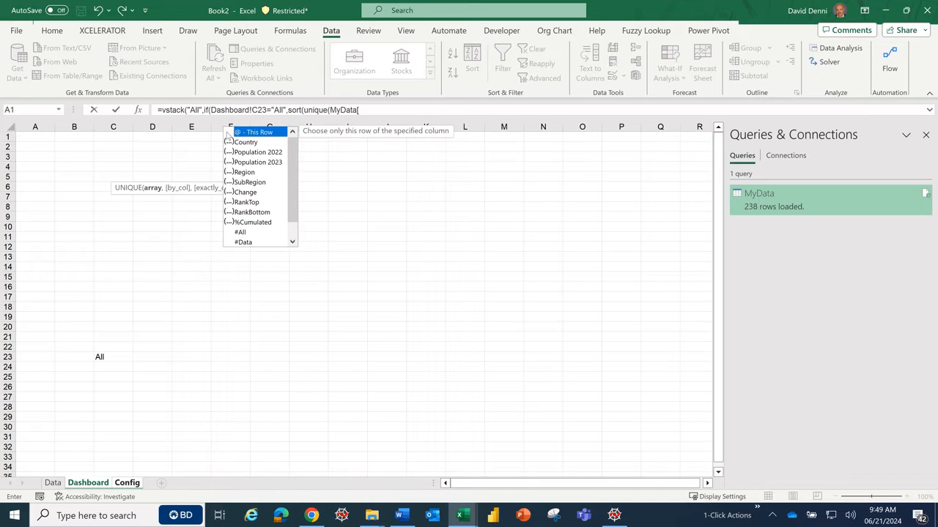
double_click(251, 183)
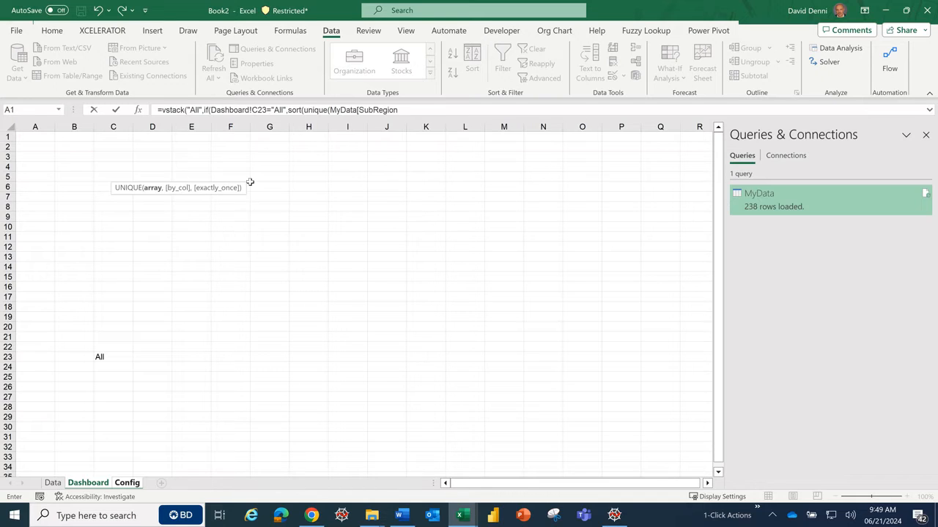
type(")")
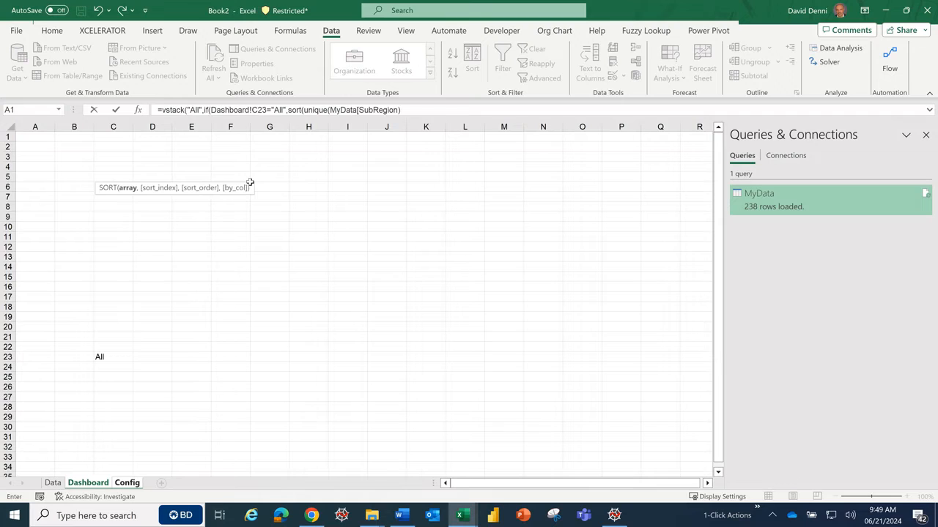
key("BackSpace")
type("]")
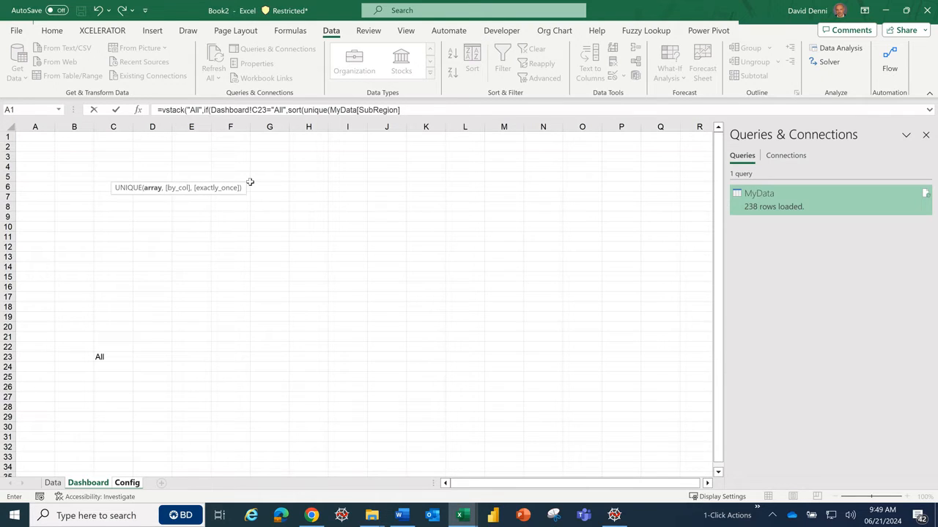
type(")")
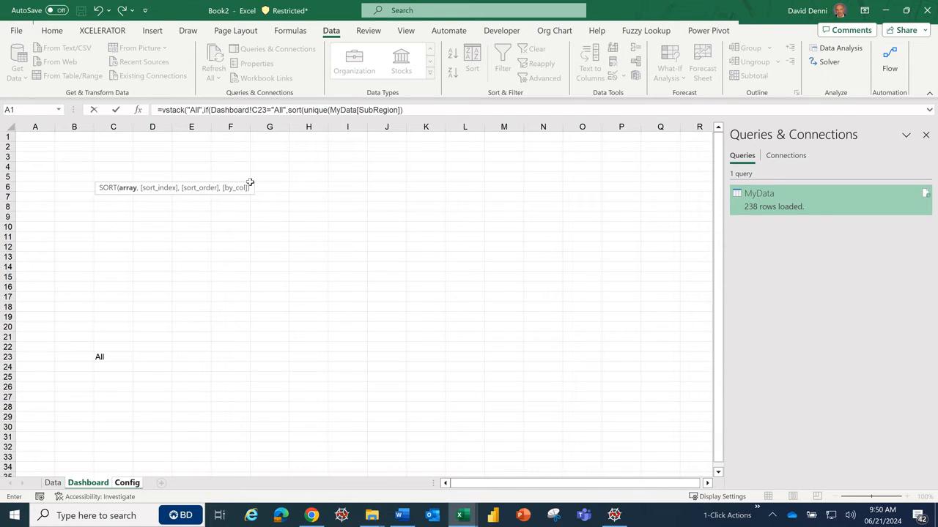
Skip the sort index, set the SORT order to 1 (ascending), and close SORT to move on to the IF's false value
type(",")
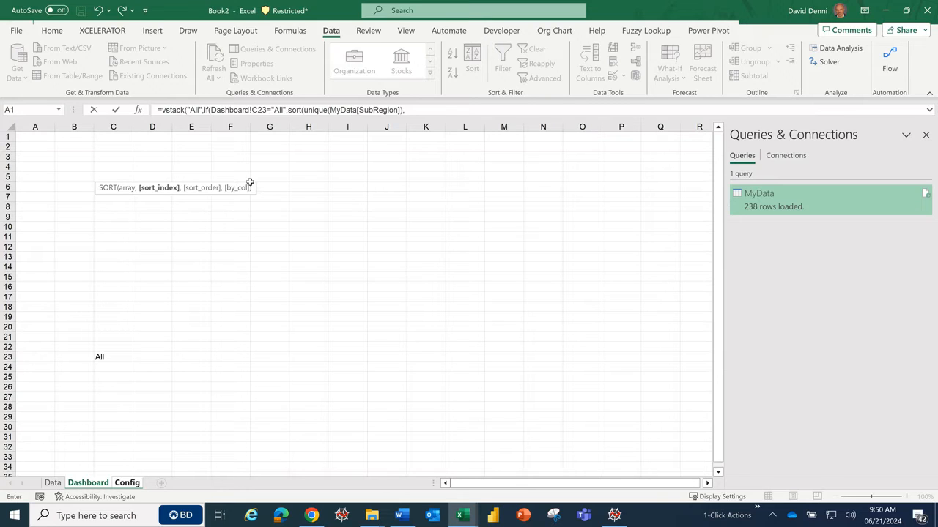
type(",")
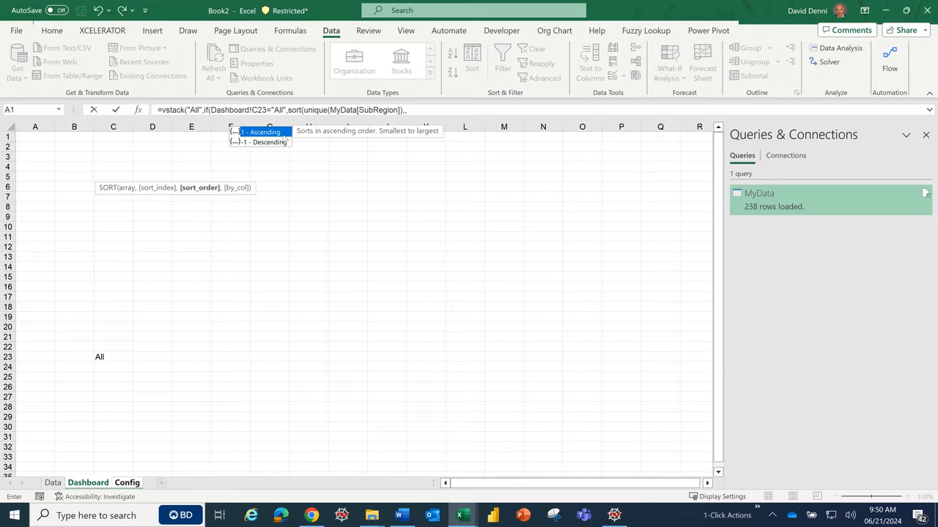
double_click(282, 132)
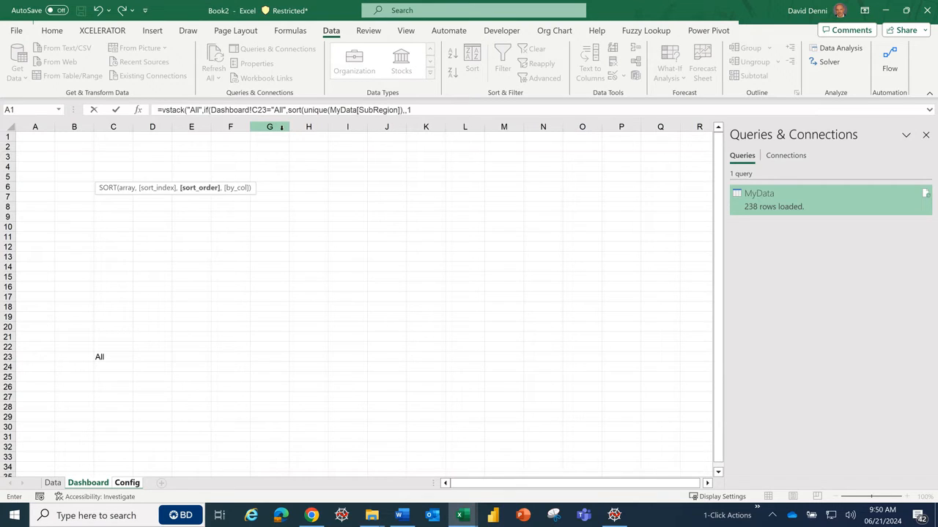
type(")")
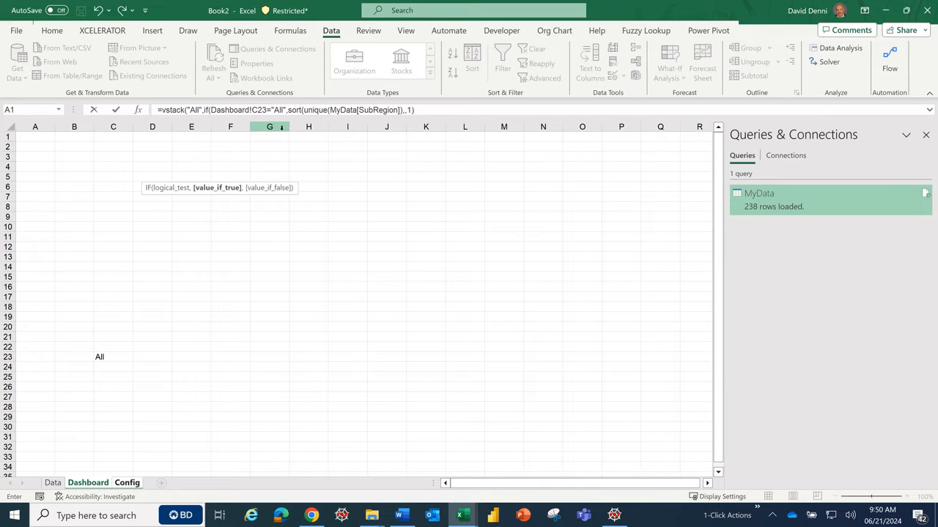
type(",")
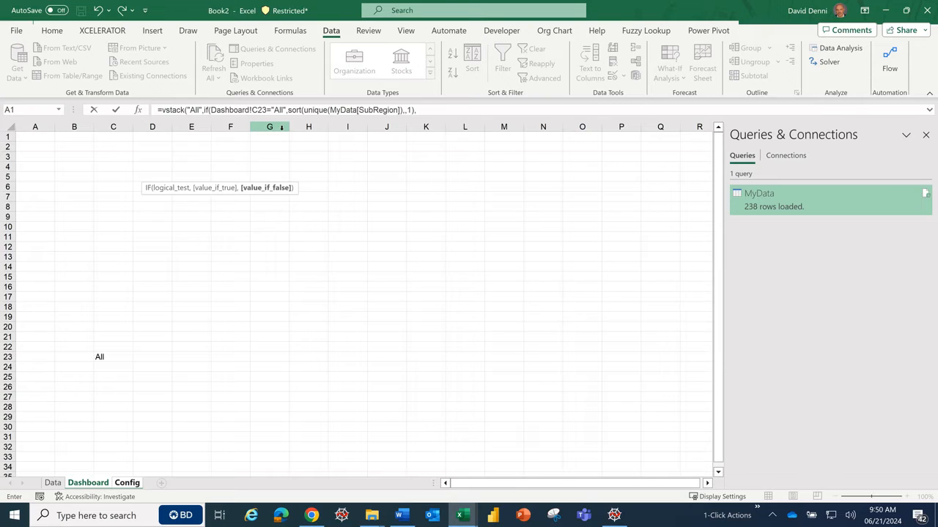
Begin the IF's false value with a FILTER function nested inside UNIQUE, itself nested inside SORT
type("sort")
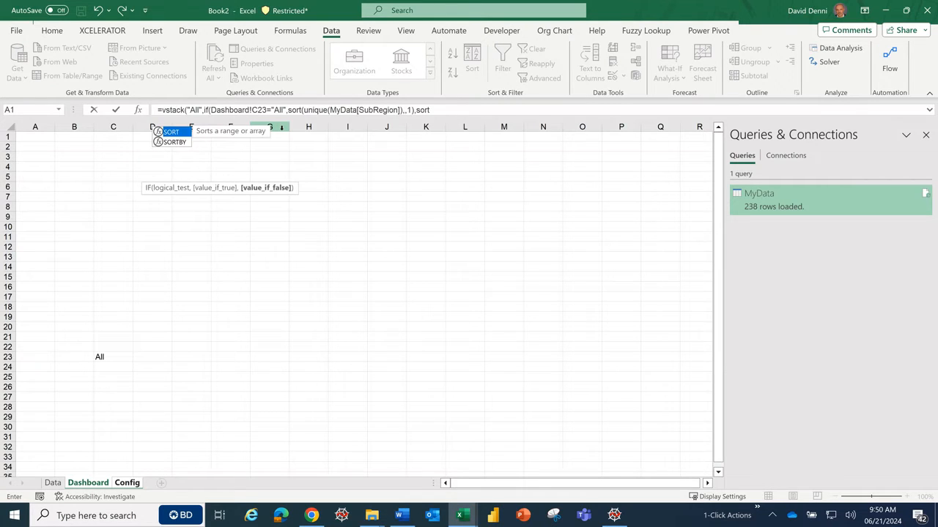
type("(")
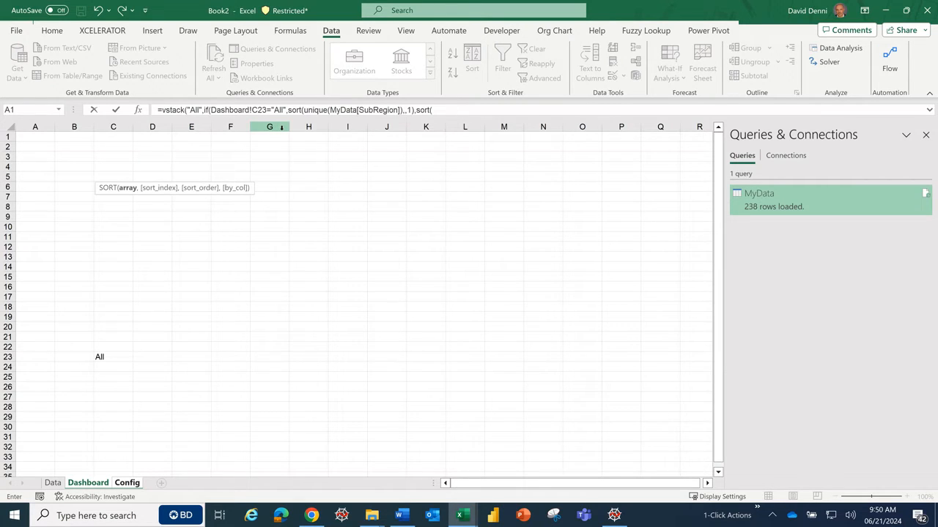
type("unique")
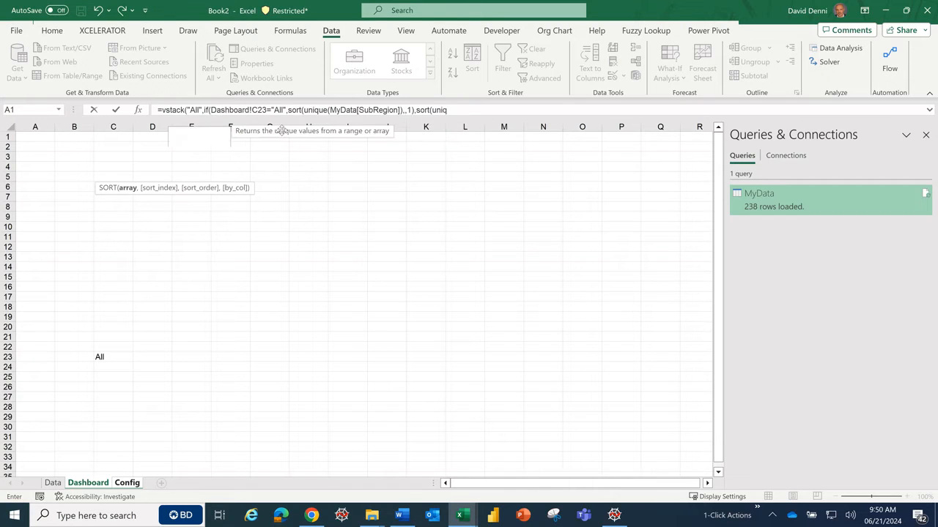
type("(")
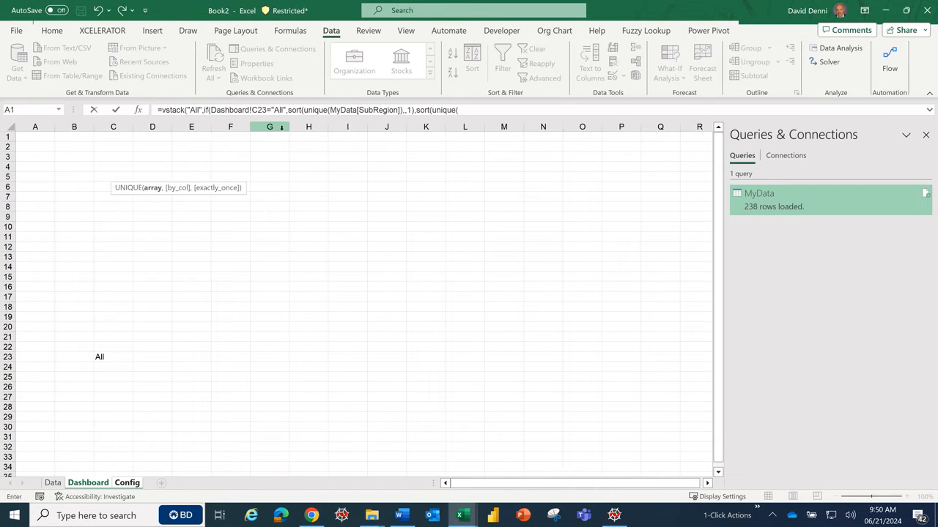
type("fi")
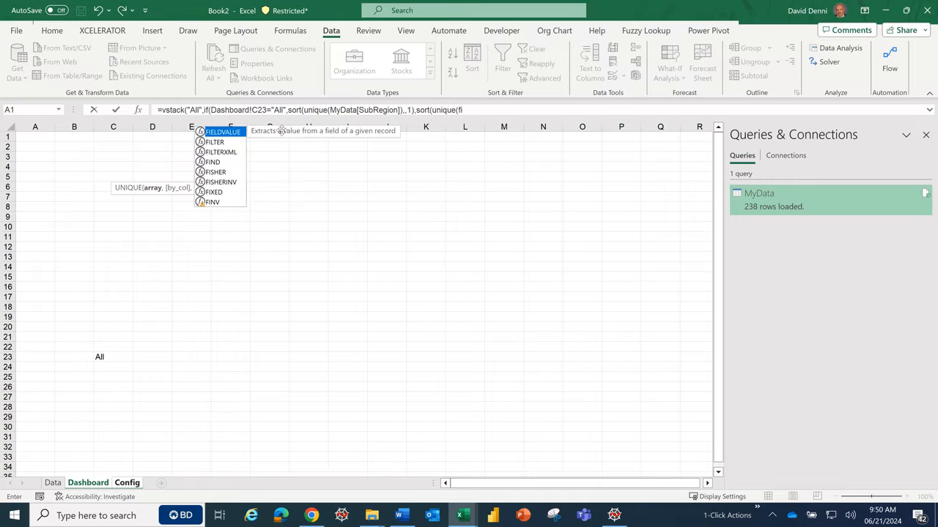
double_click(218, 141)
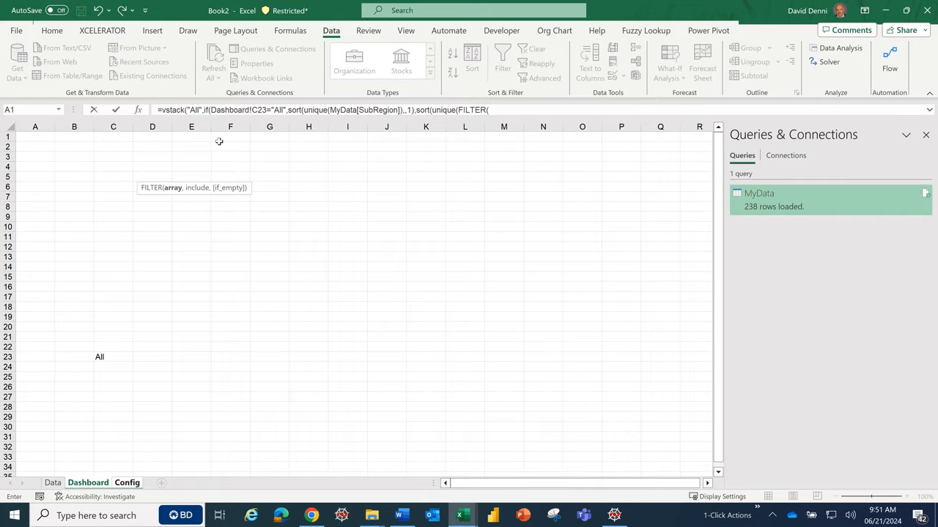
Set the FILTER function's array argument to MyData[SubRegion]
type("my")
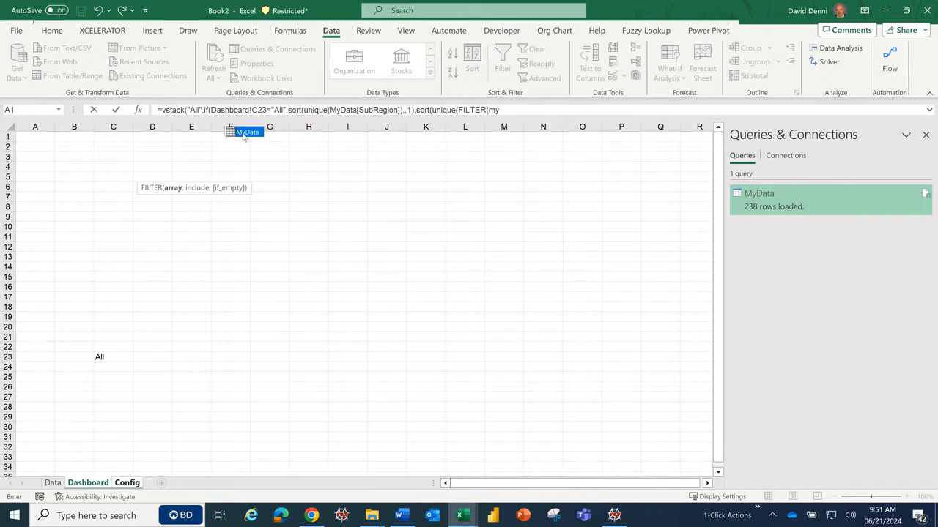
double_click(243, 133)
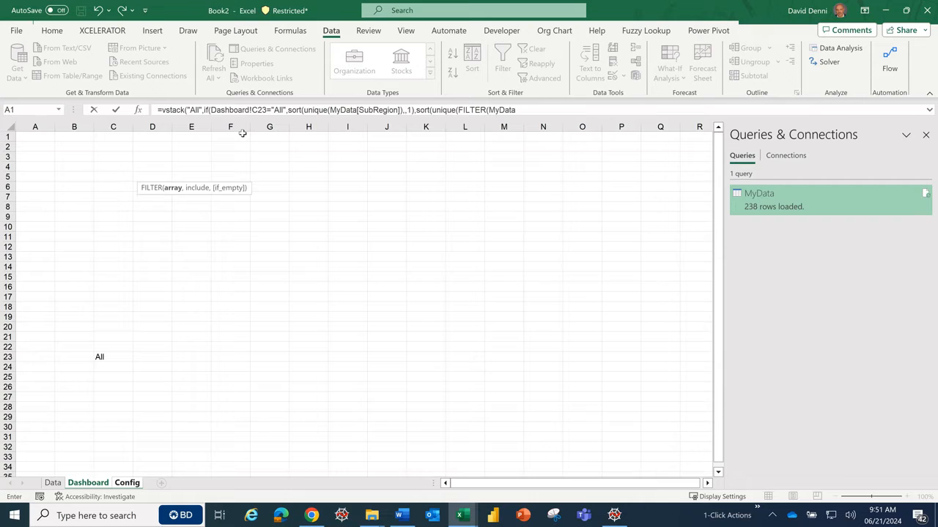
type("[")
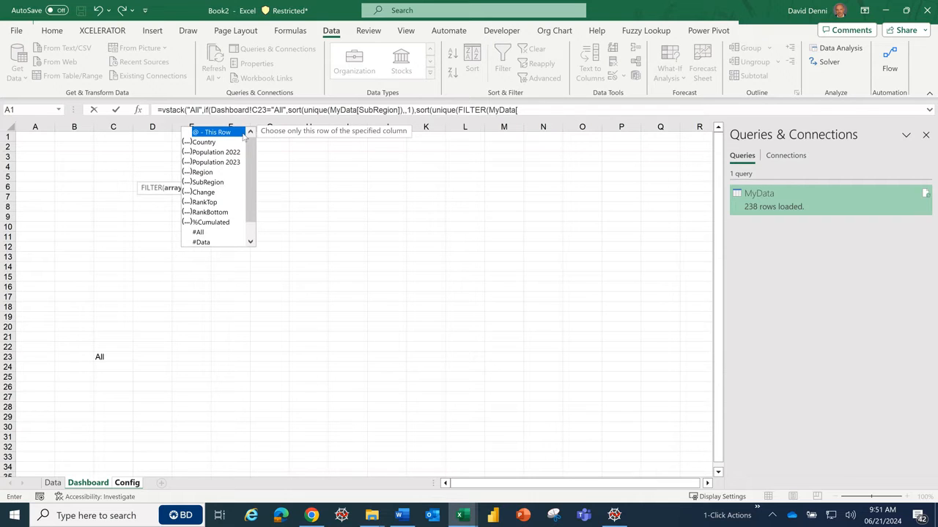
type("s")
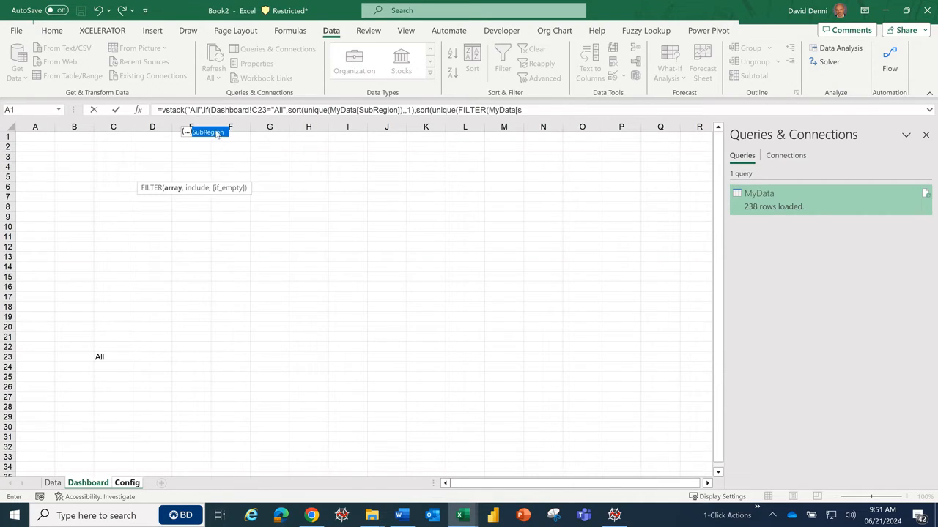
double_click(216, 133)
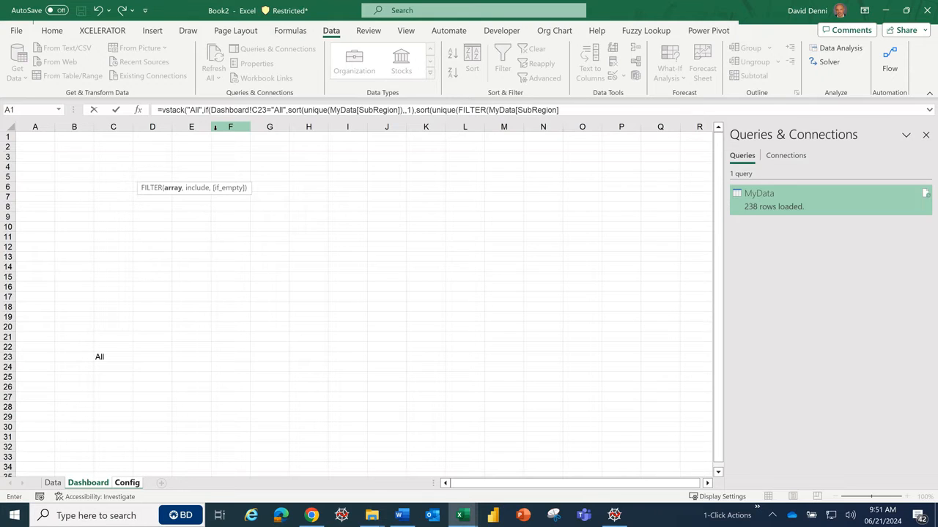
type("],")
Set the FILTER function's include condition to MyData[Region]=Dashboard!C23
type("my")
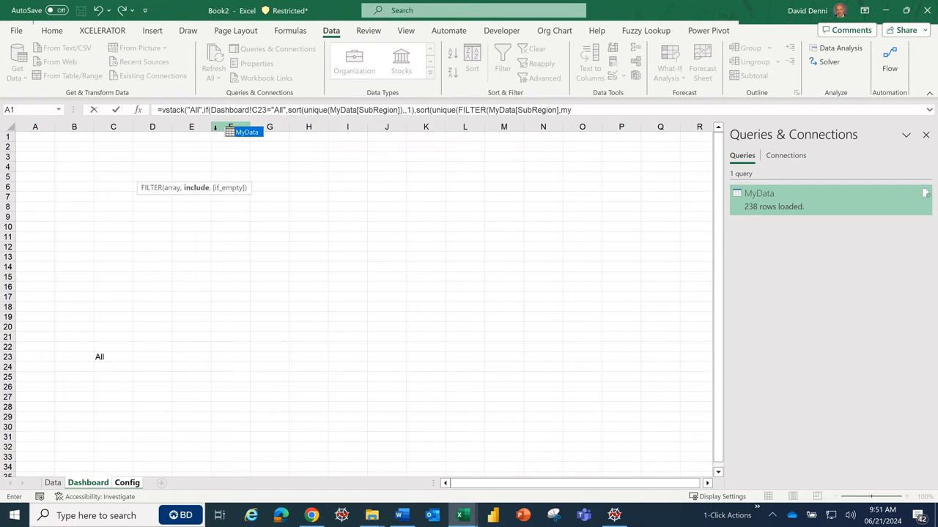
double_click(253, 133)
type("[")
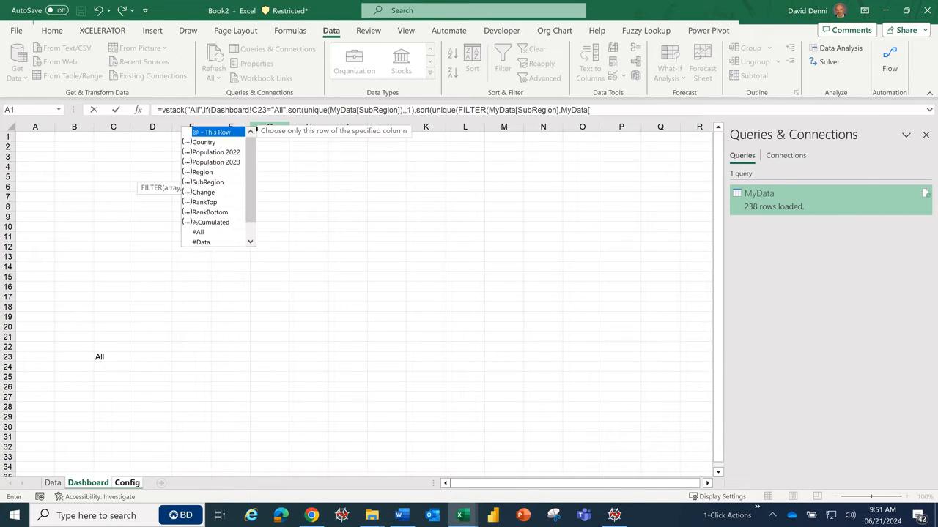
type("r")
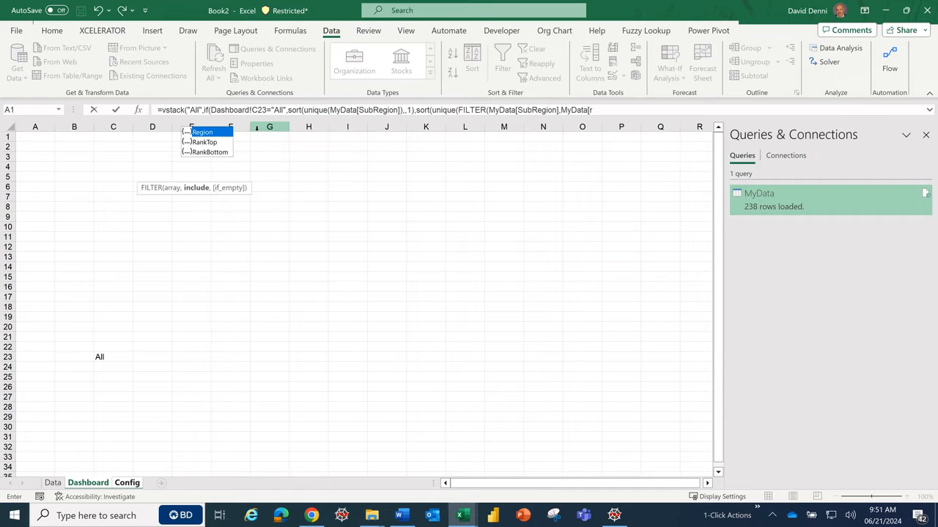
double_click(216, 135)
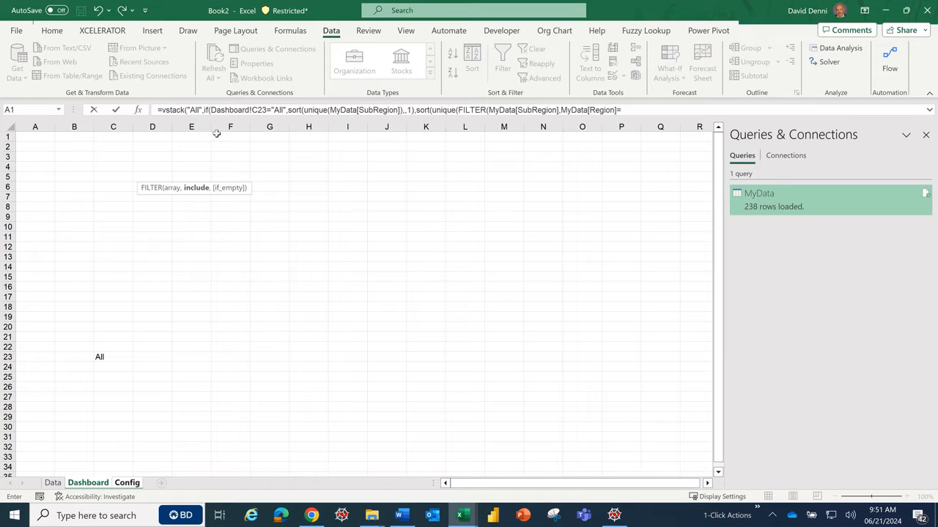
left_click(119, 359)
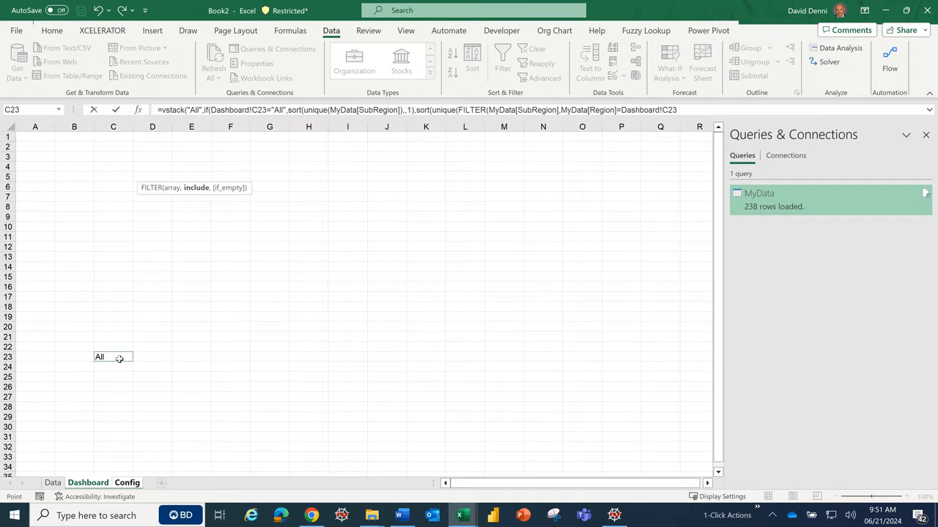
Close the FILTER and UNIQUE functions in the subregion formula, declining the suggested formula correction
type(")")
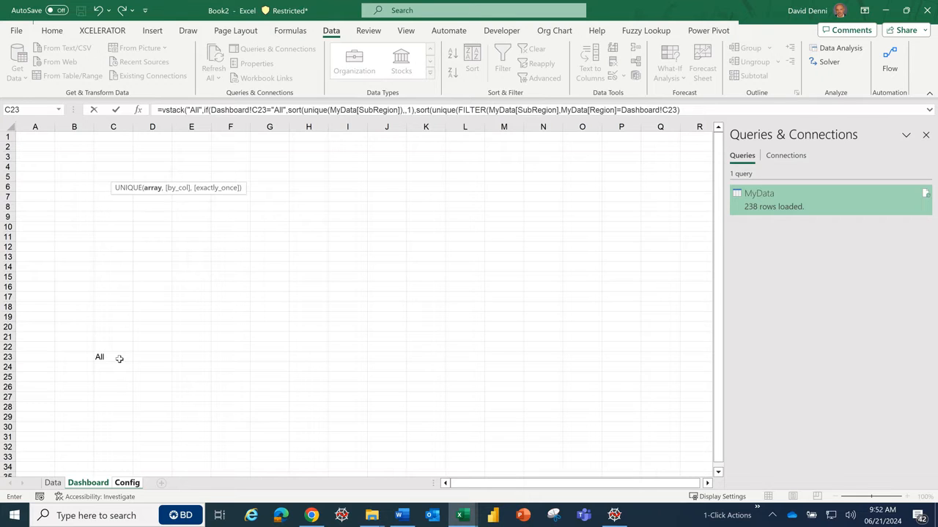
key("Return")
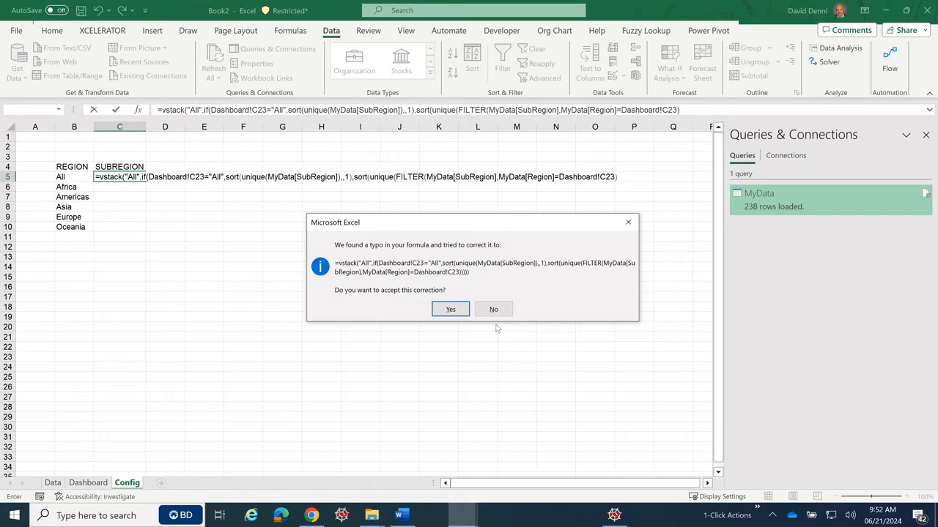
left_click(495, 311)
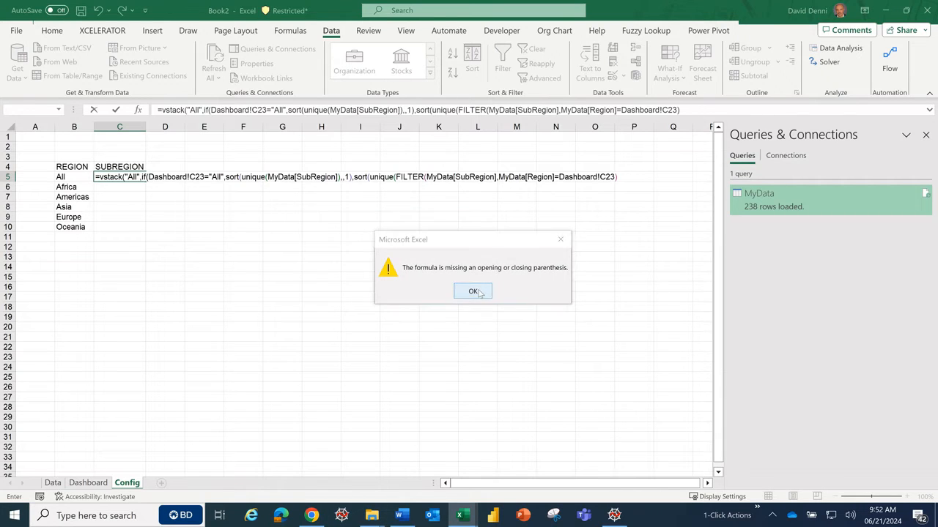
left_click(473, 291)
left_click(703, 108)
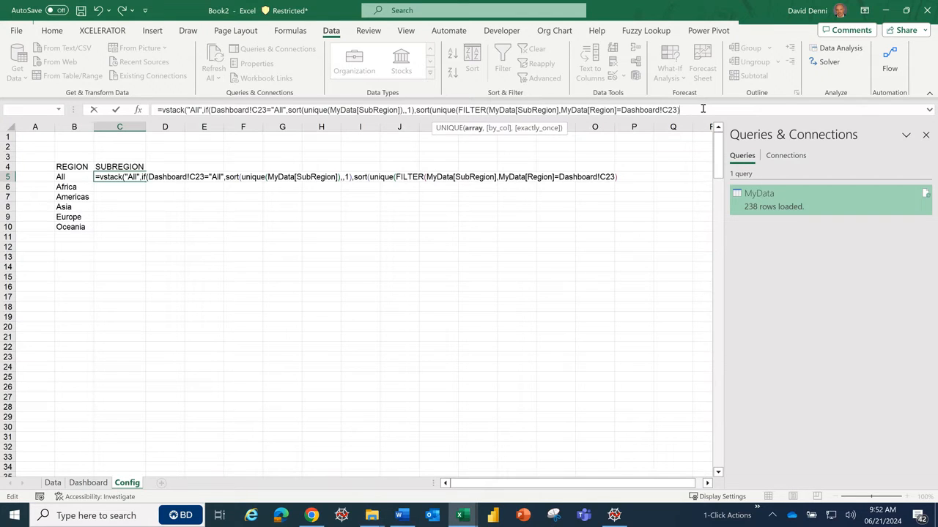
type(")")
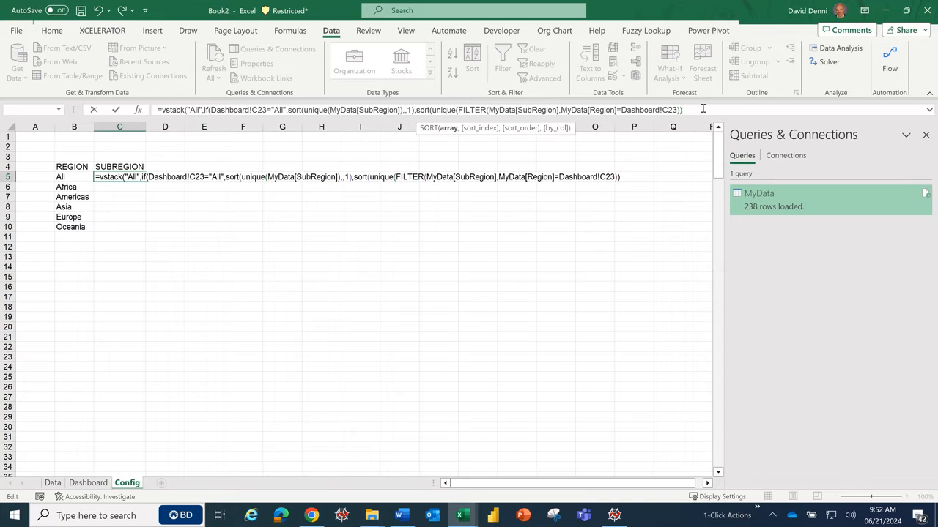
Sort the filtered subregions with order 1 (ascending), leaving the sort index blank, and finish the formula by closing SORT, IF and VSTACK
type(",")
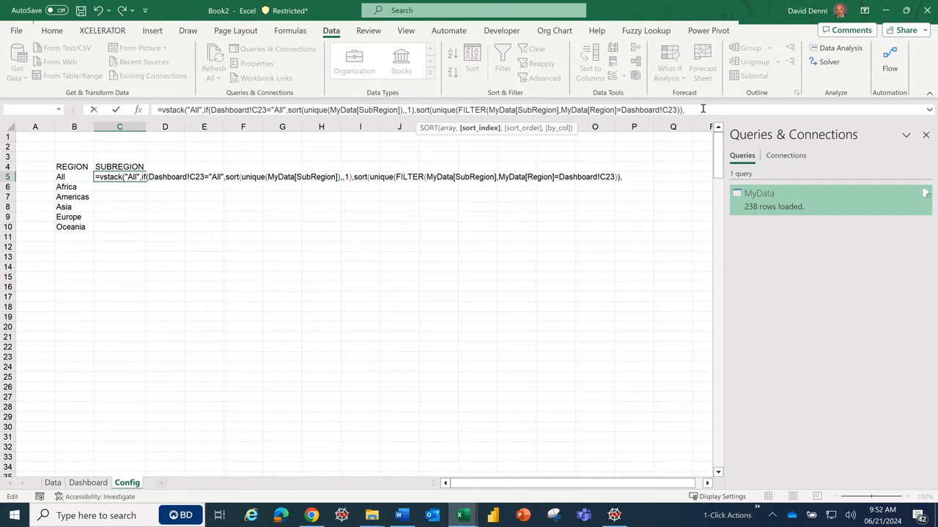
type(",")
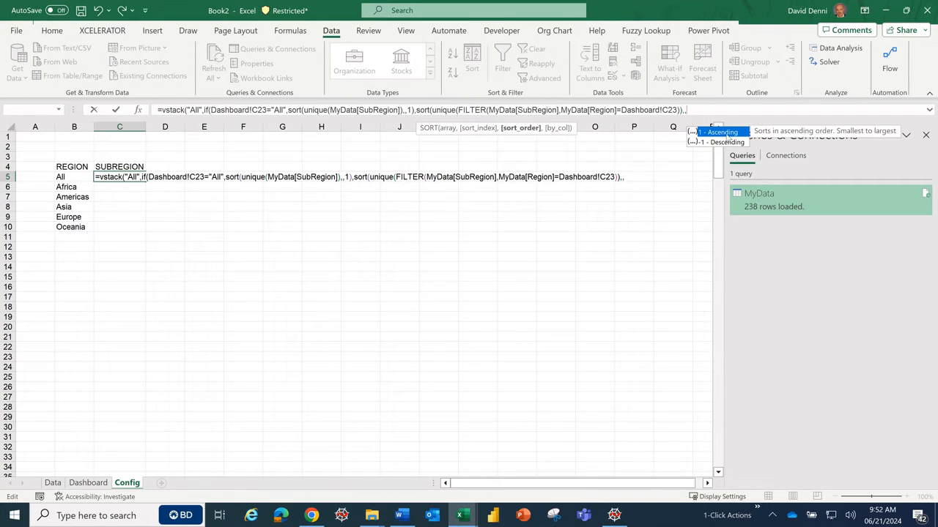
double_click(725, 133)
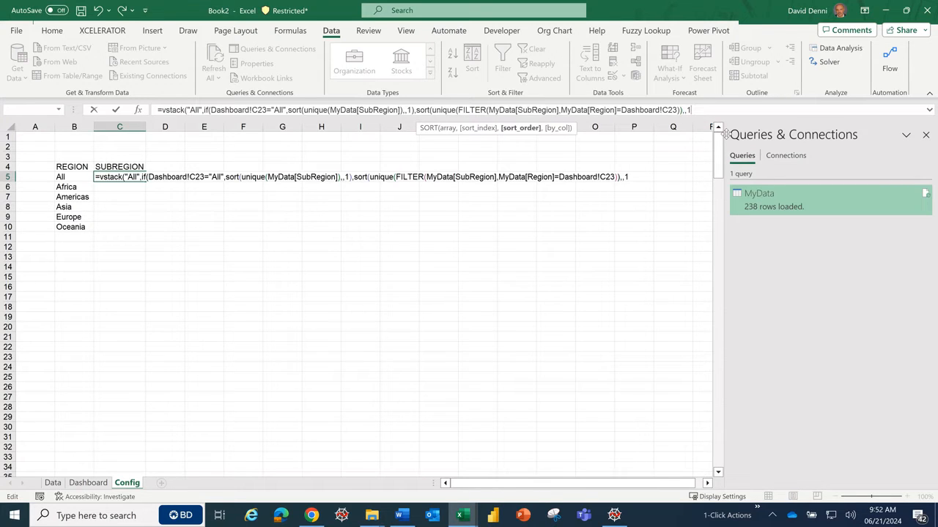
type(")")
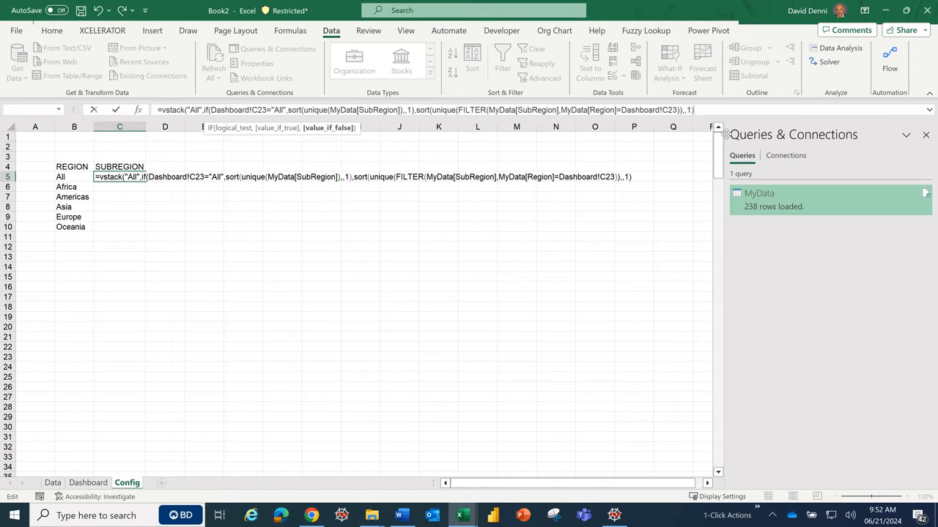
type(")")
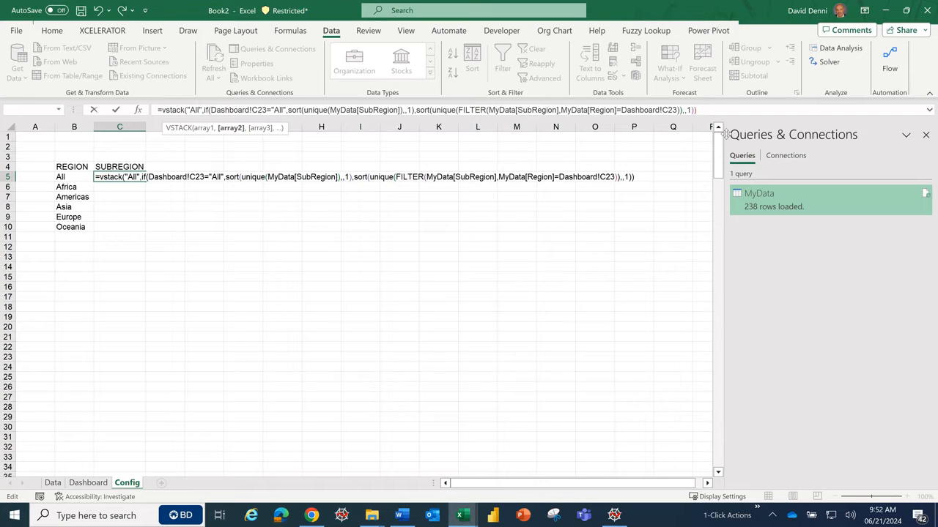
type(")")
key("Return")
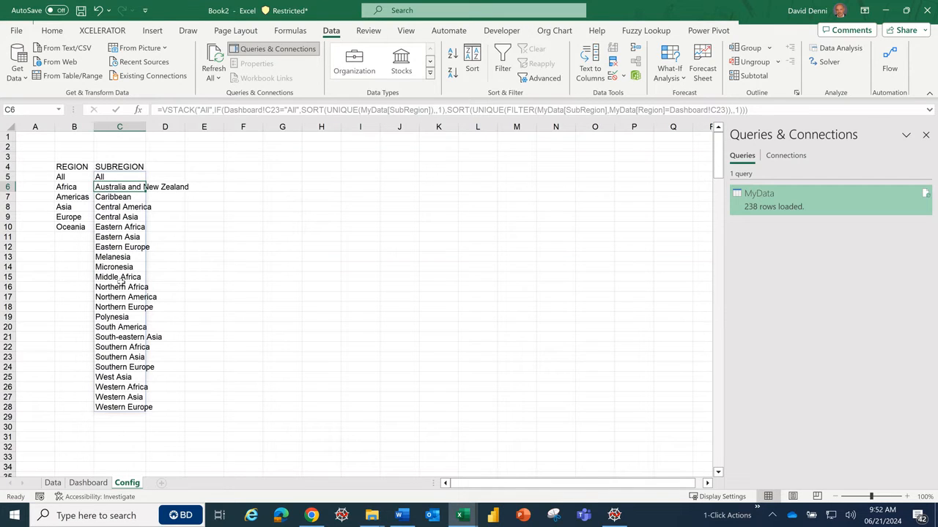
left_click(228, 296)
left_click(137, 175)
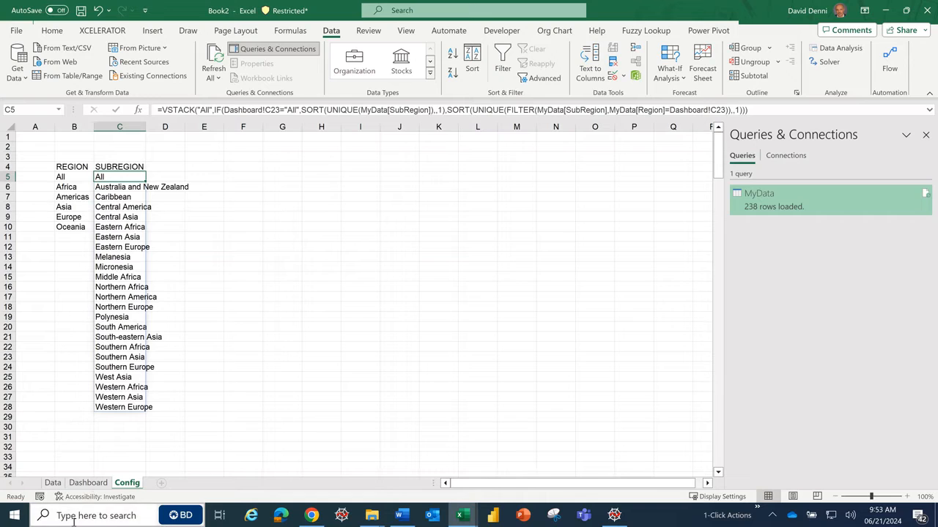
Start a data validation rule on Dashboard cell C24 that allows a List
left_click(89, 485)
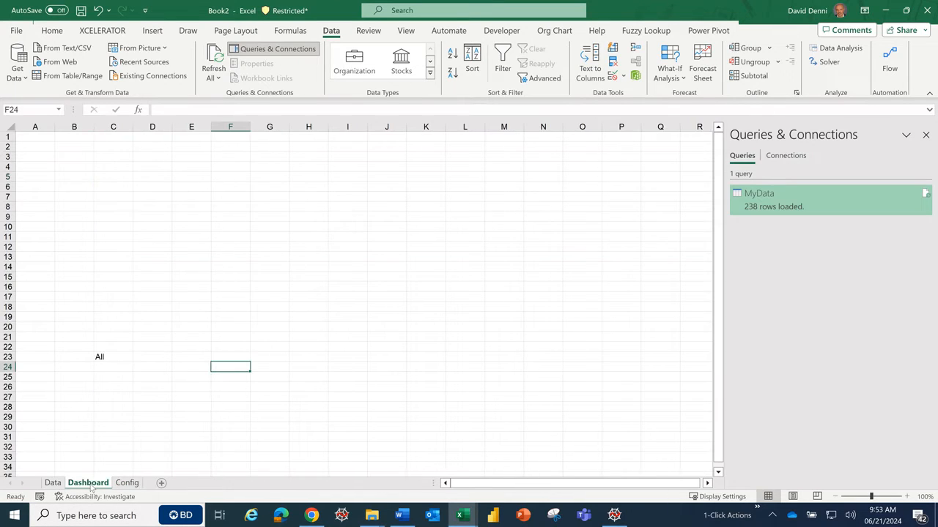
left_click(104, 368)
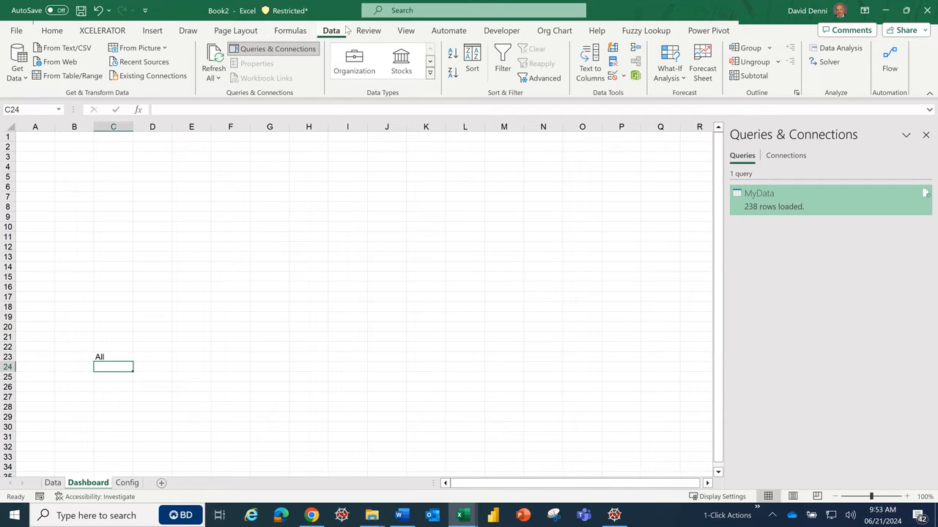
left_click(622, 76)
left_click(624, 90)
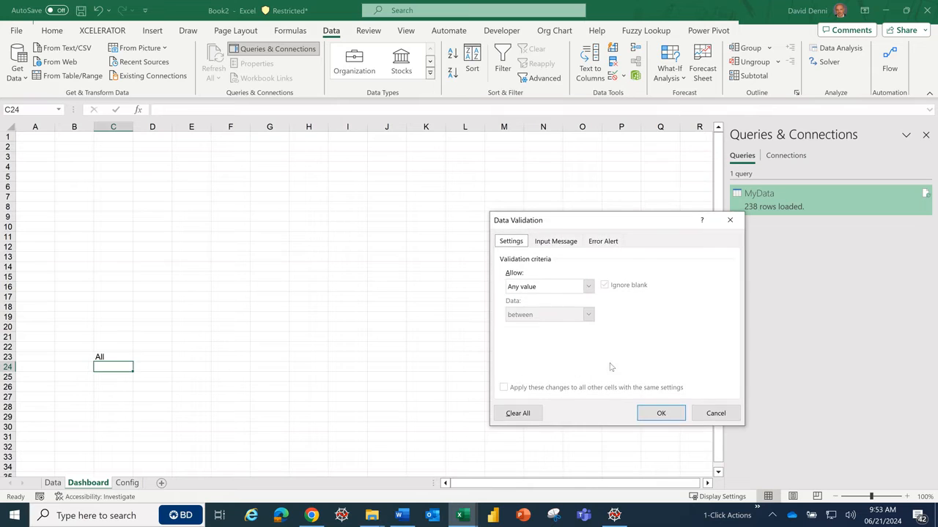
left_click(588, 287)
left_click(533, 331)
Set the validation list's source to the spilled subregion range =Config!$C$5# and apply the rule
left_click(529, 342)
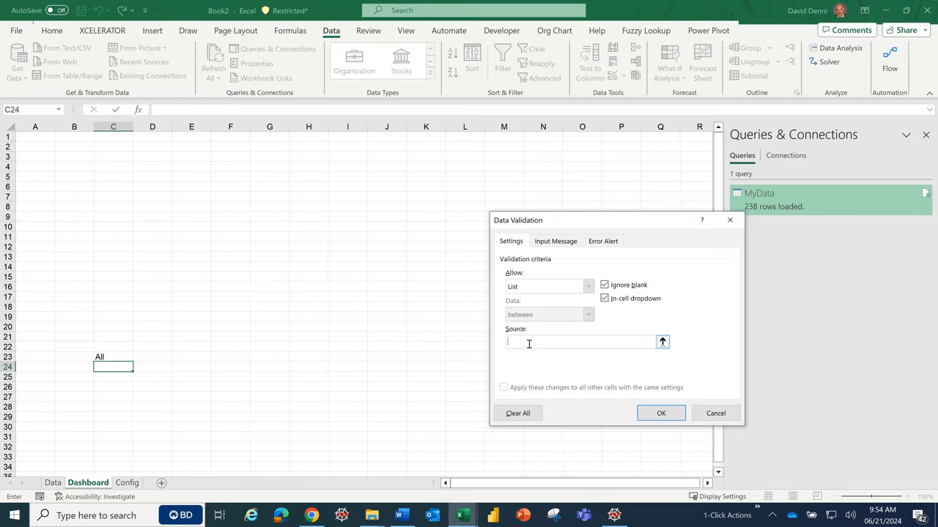
left_click(124, 485)
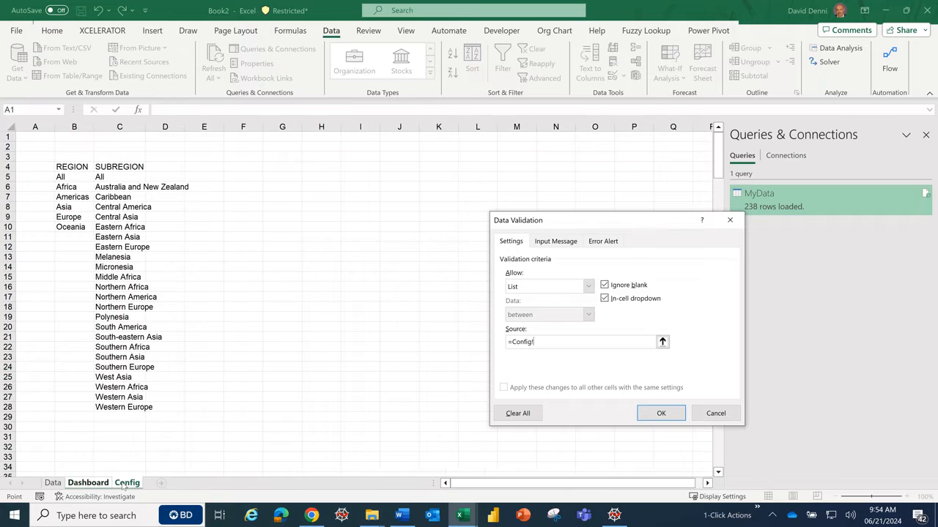
left_click(115, 179)
type("#")
left_click(660, 414)
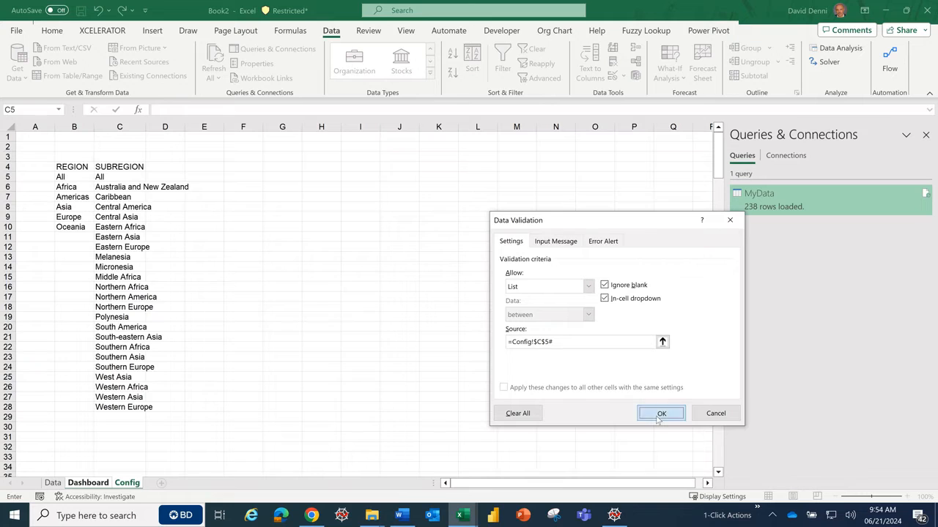
Examine the choices offered by the new subregion dropdown in Dashboard cell C24
left_click(126, 406)
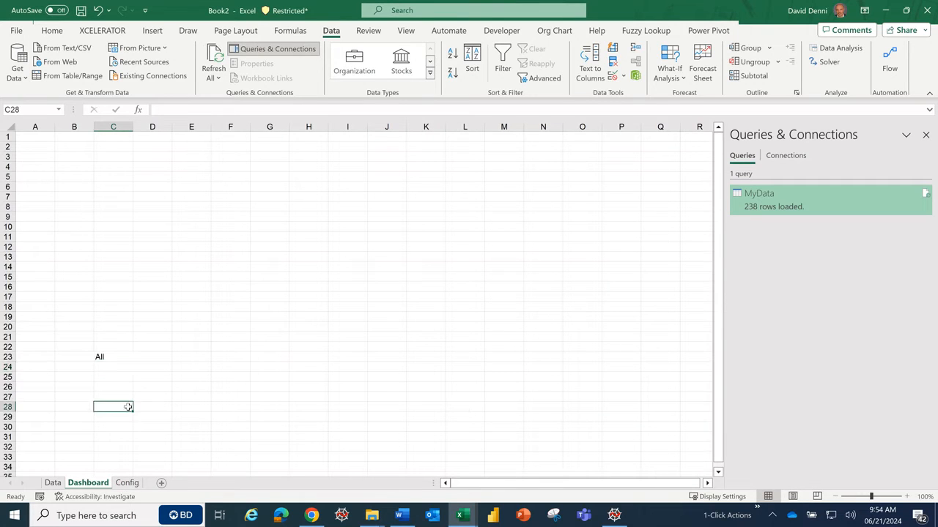
left_click(122, 366)
left_click(138, 367)
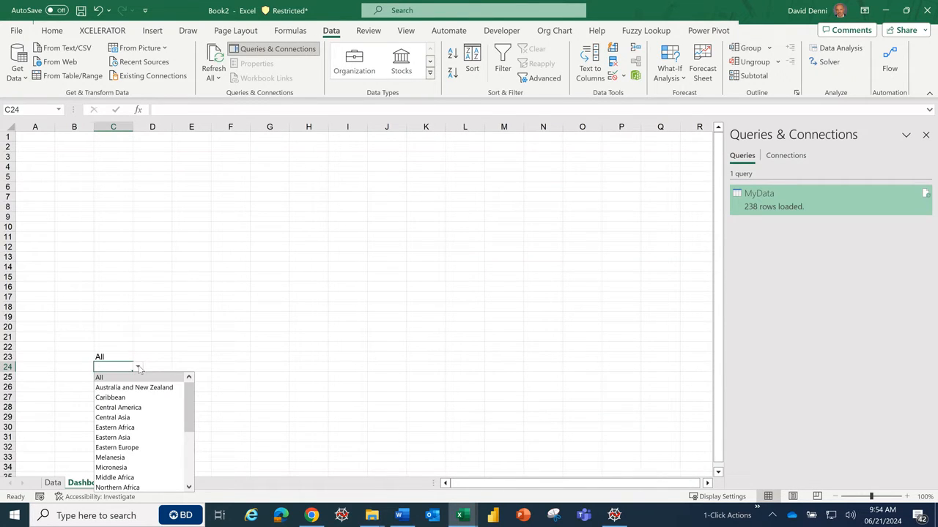
left_click(138, 368)
left_click(138, 368)
left_click(138, 368)
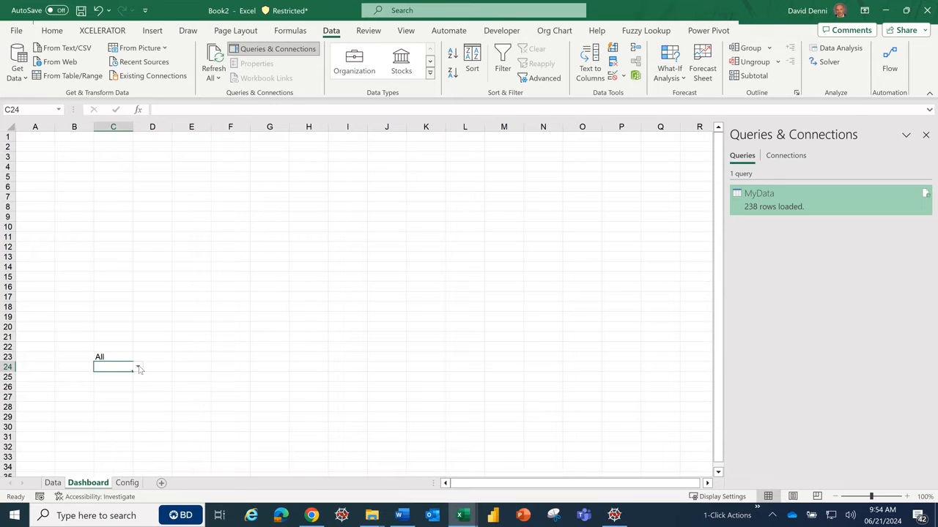
Test the dependent dropdowns by choosing Europe as the region in C23 and Western Europe as the subregion in C24
left_click(125, 356)
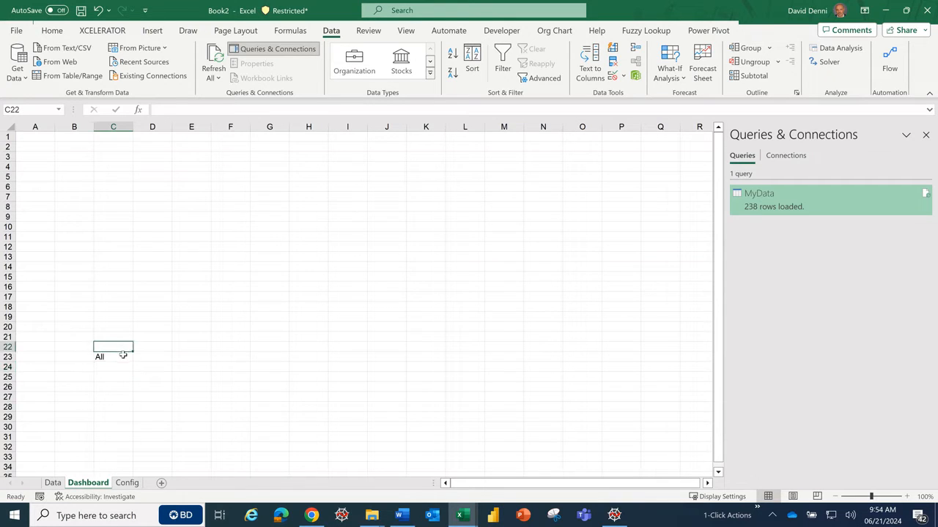
left_click(138, 357)
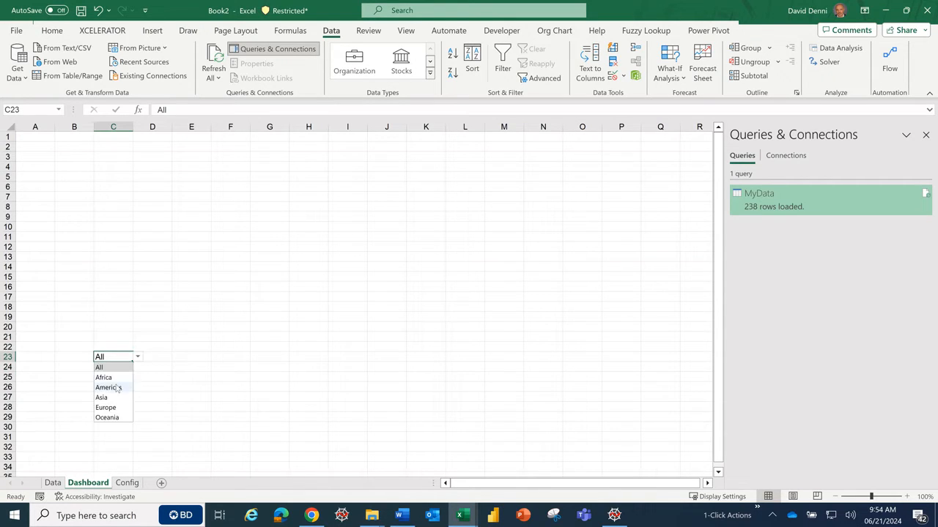
left_click(110, 407)
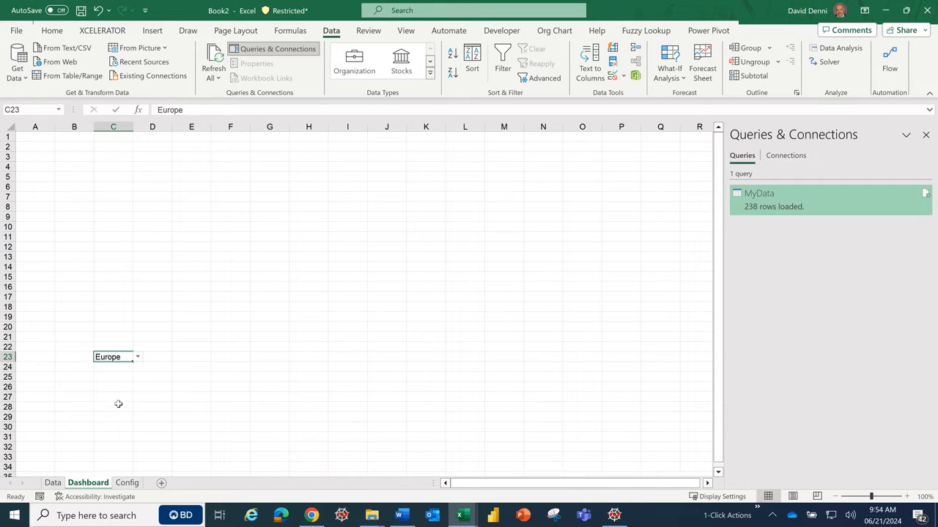
left_click(115, 366)
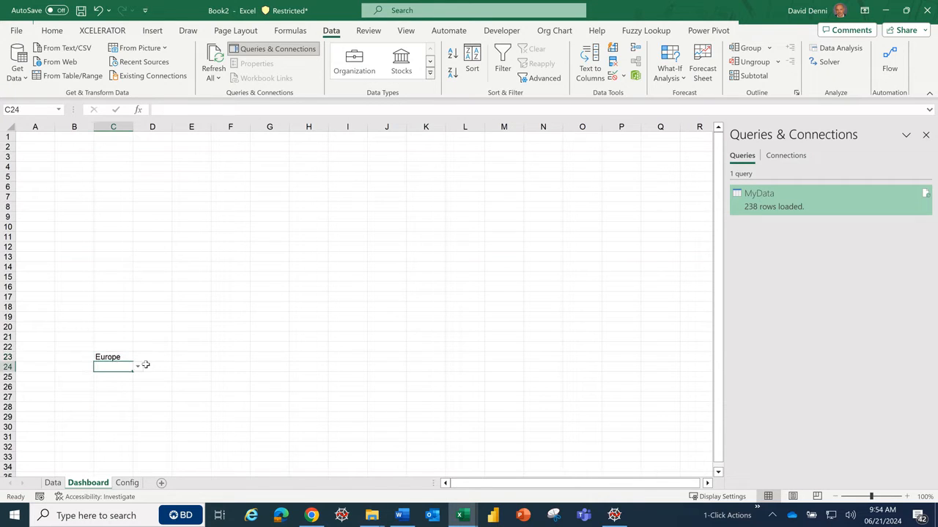
left_click(138, 368)
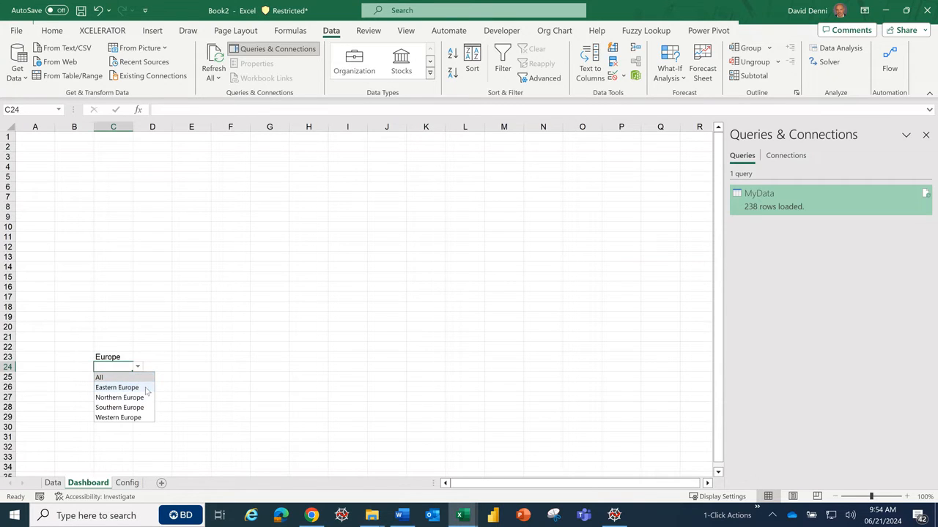
left_click(121, 417)
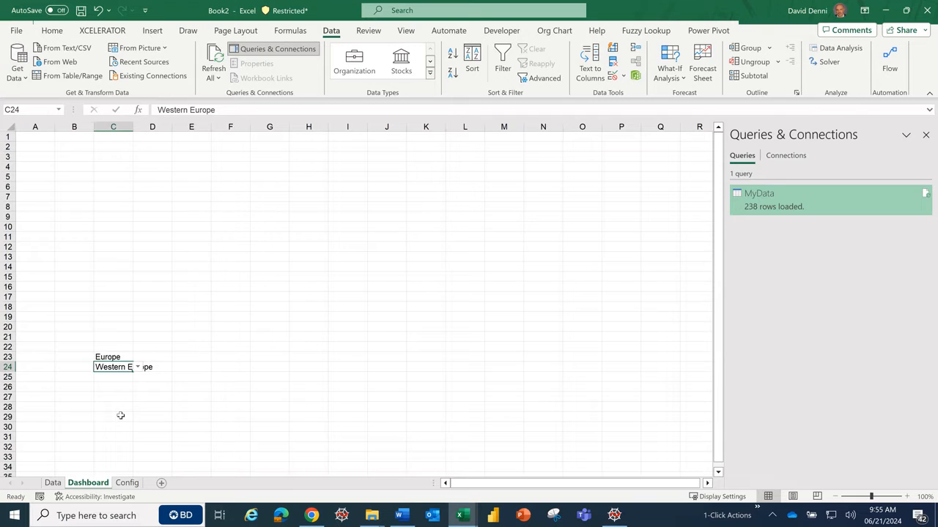
left_click(121, 416)
Set both the region dropdown in C23 and the subregion dropdown in C24 to All
left_click(115, 357)
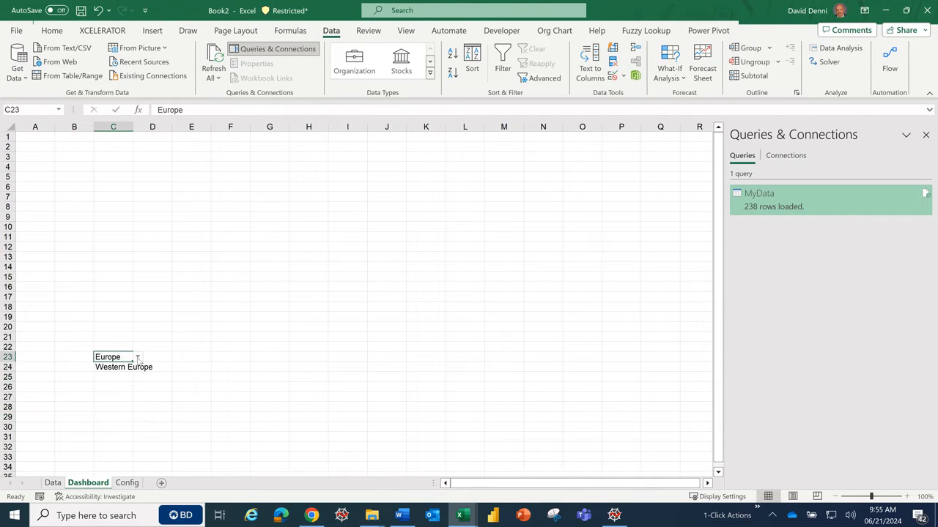
left_click(138, 359)
left_click(120, 370)
left_click(130, 368)
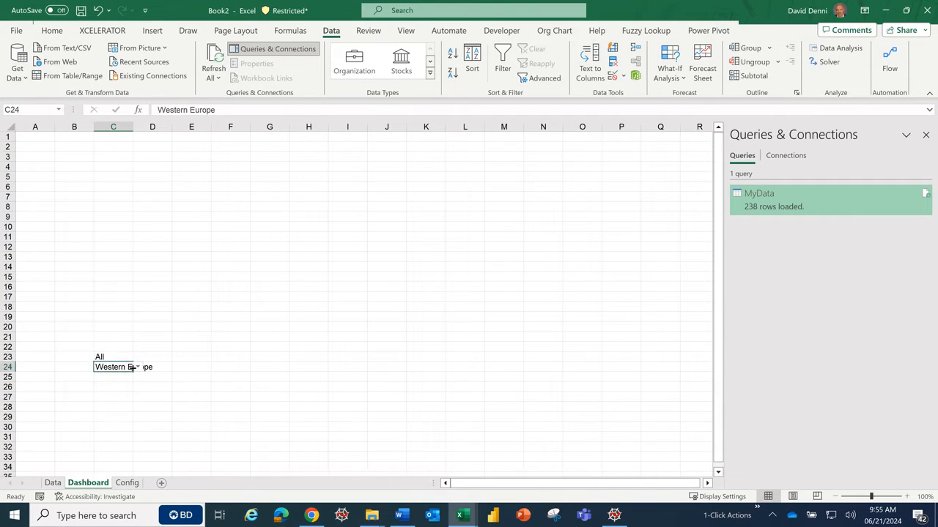
left_click(137, 367)
scroll(139, 387, "up", 5)
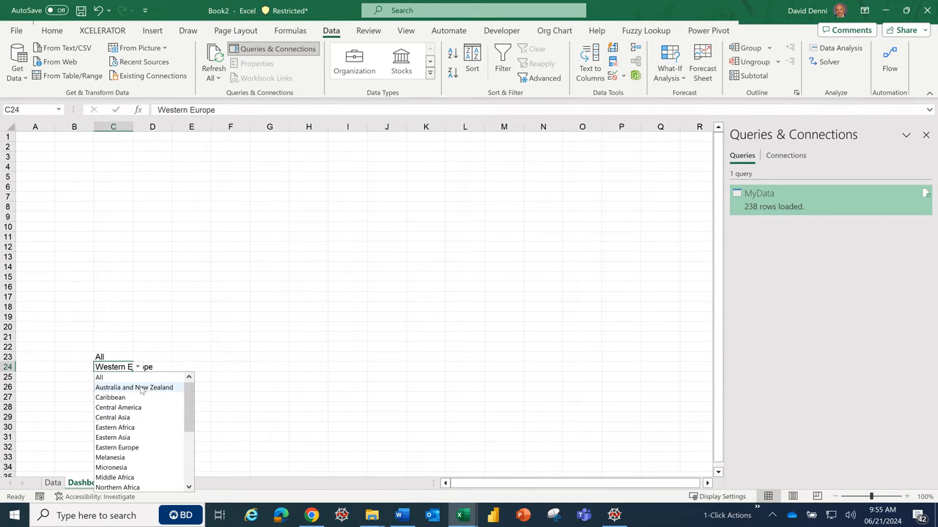
left_click(126, 378)
left_click(218, 406)
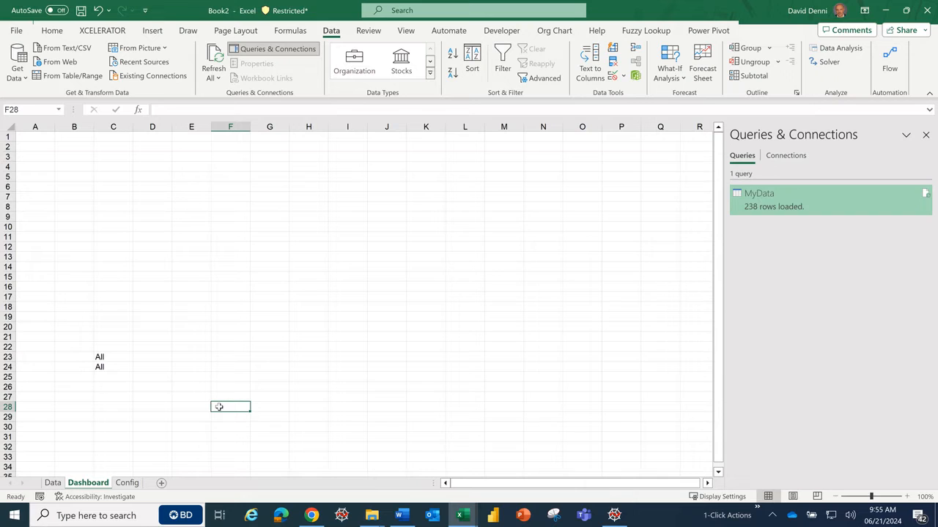
Enter the heading Rank in Dashboard cell B26
scroll(173, 309, "down", 1)
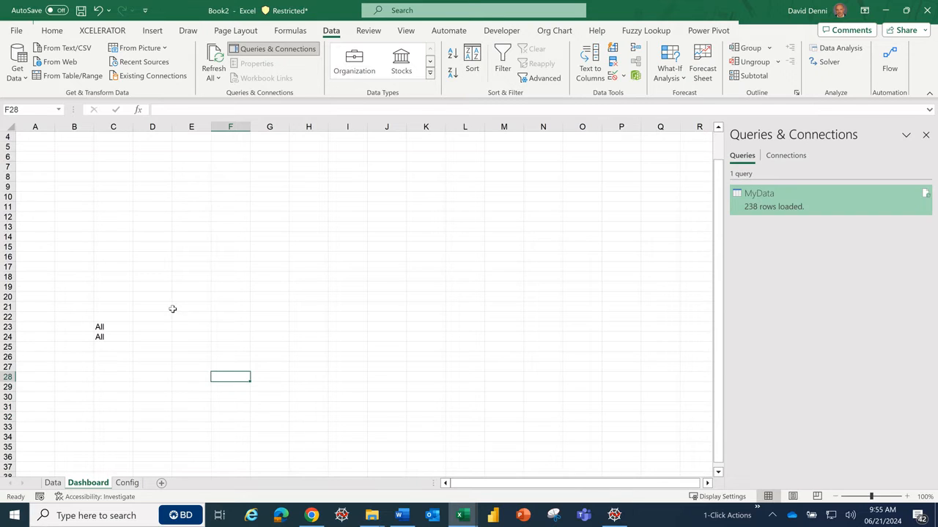
left_click(78, 356)
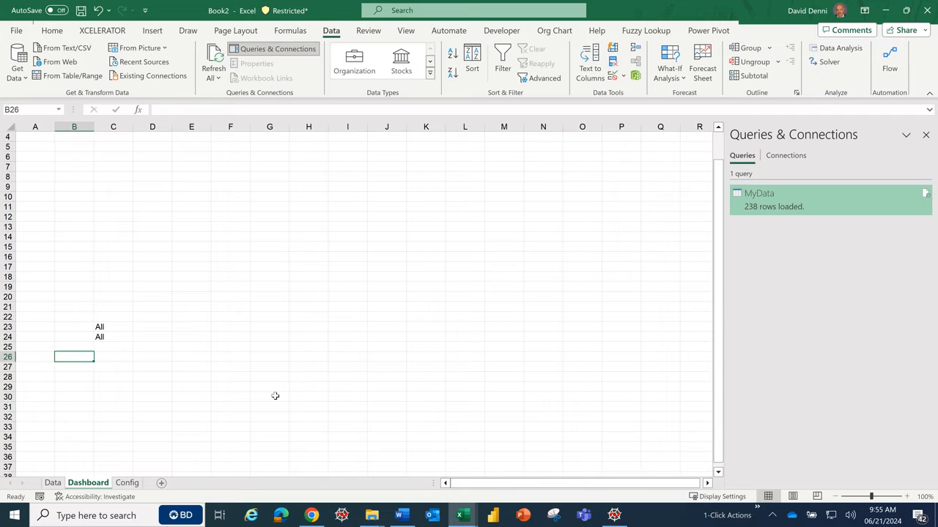
type("Rank")
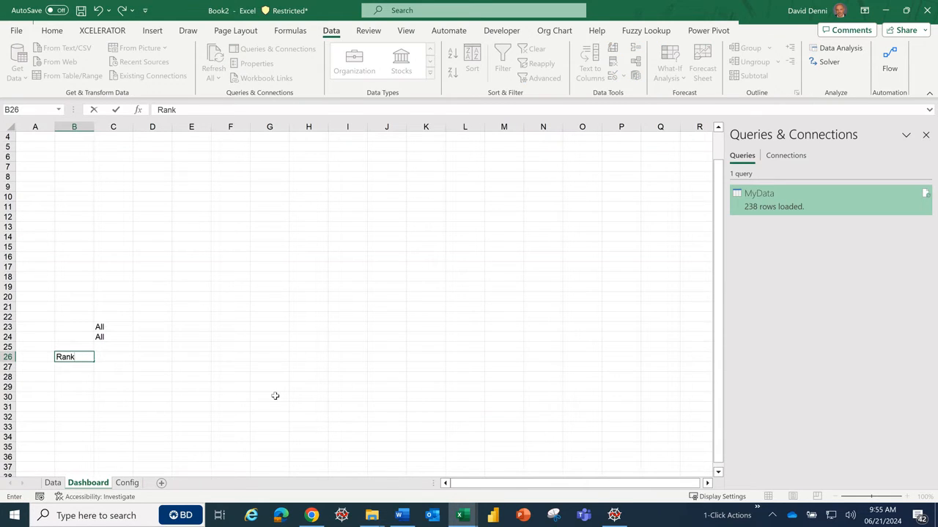
key("Tab")
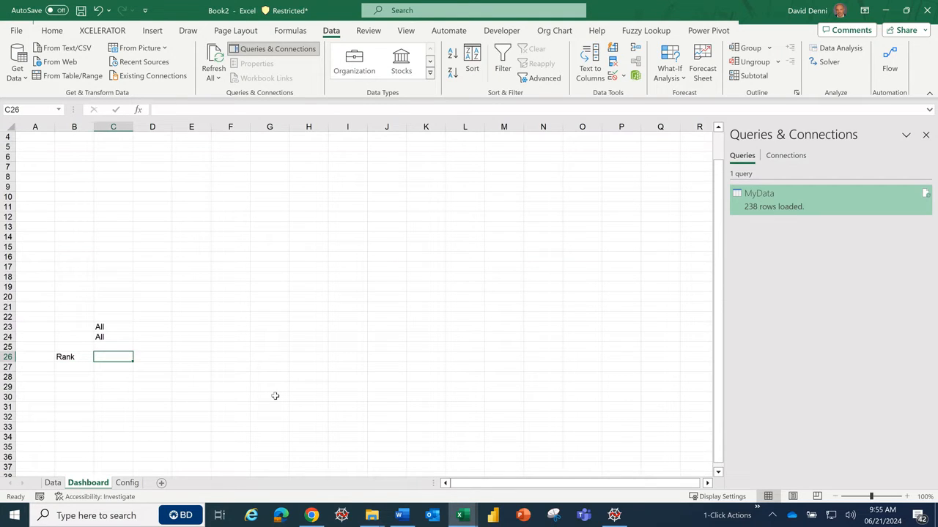
Enter the headings Country, Population 2022 and Population 2023 in Dashboard cells C26 to E26
type("Country")
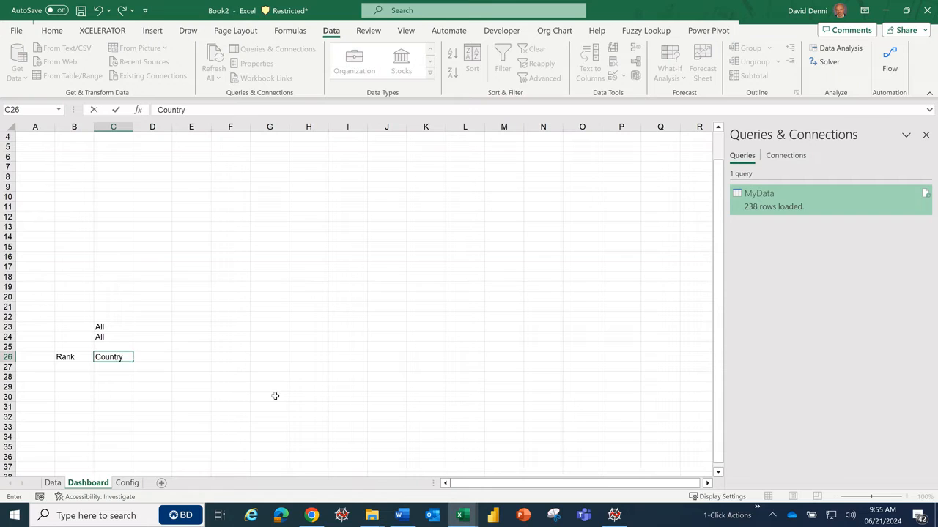
key("Tab")
type("Populato")
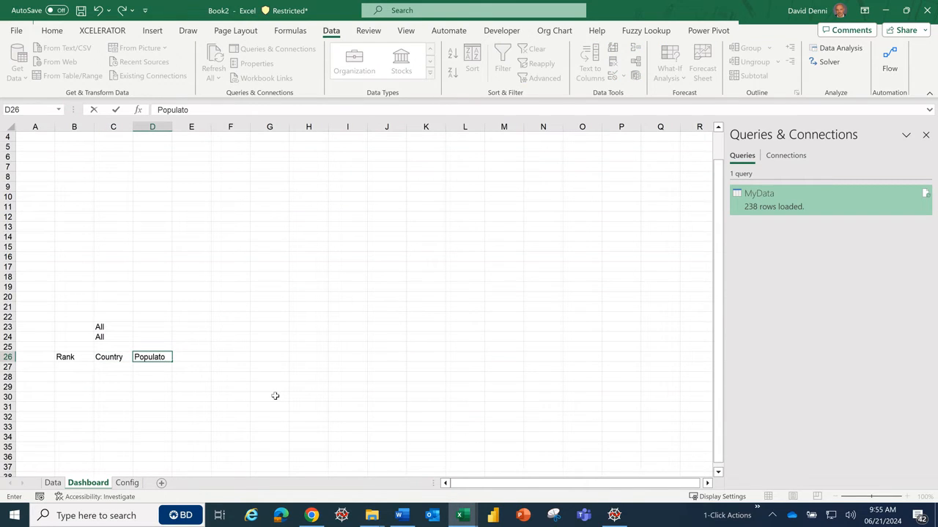
key("BackSpace")
type("ion 2022")
key("Tab")
type("Popula")
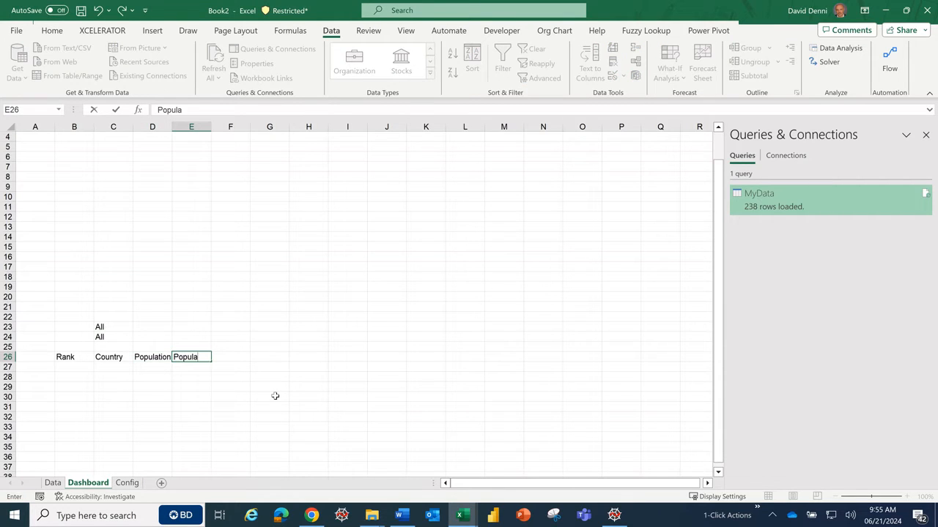
type("tion 2023")
key("Tab")
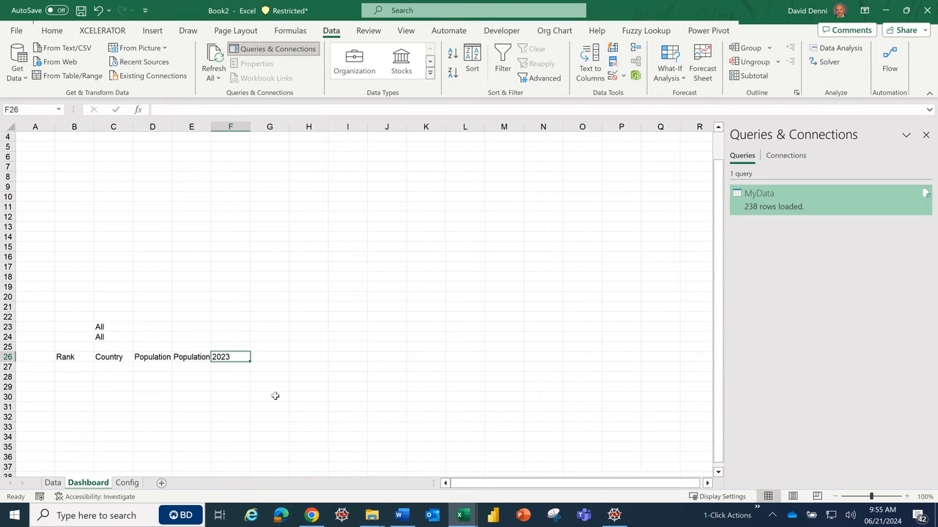
Enter the headings Change, Region and SubRegion in Dashboard cells F26 to H26
type("Chnage")
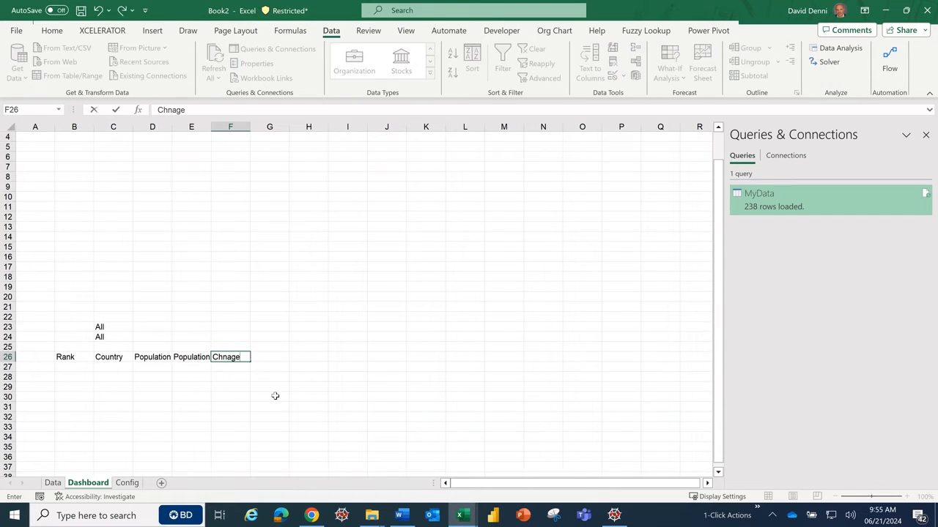
key("BackSpace")
key("BackSpace")
key("BackSpace")
key("BackSpace")
type("ange")
key("Tab")
type("Region")
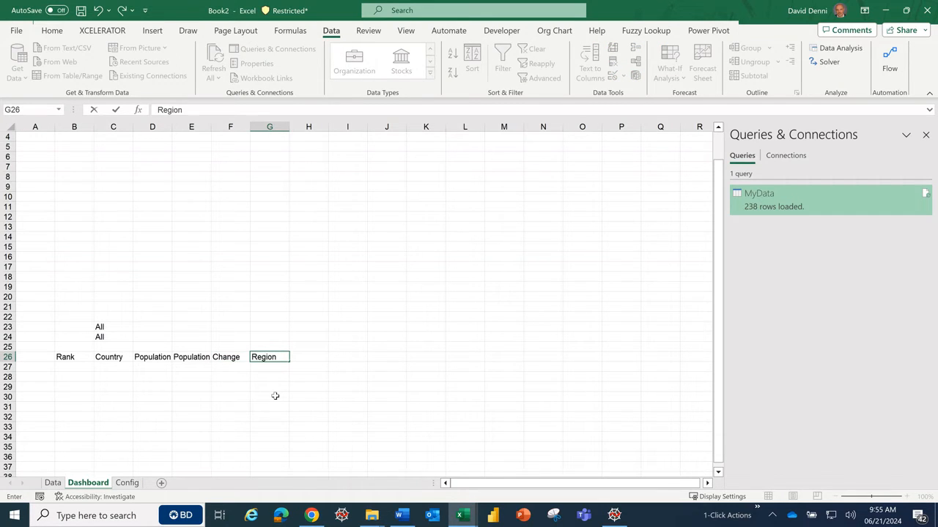
key("Tab")
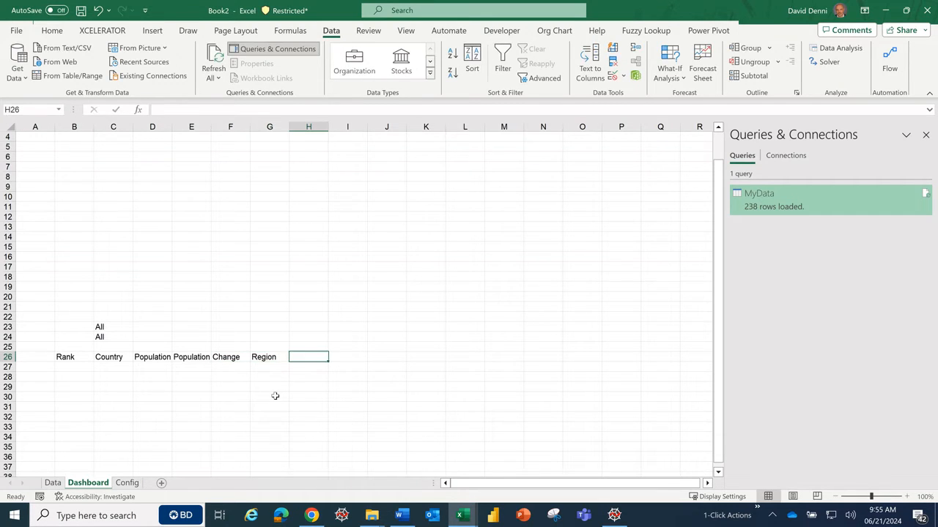
type("Sub")
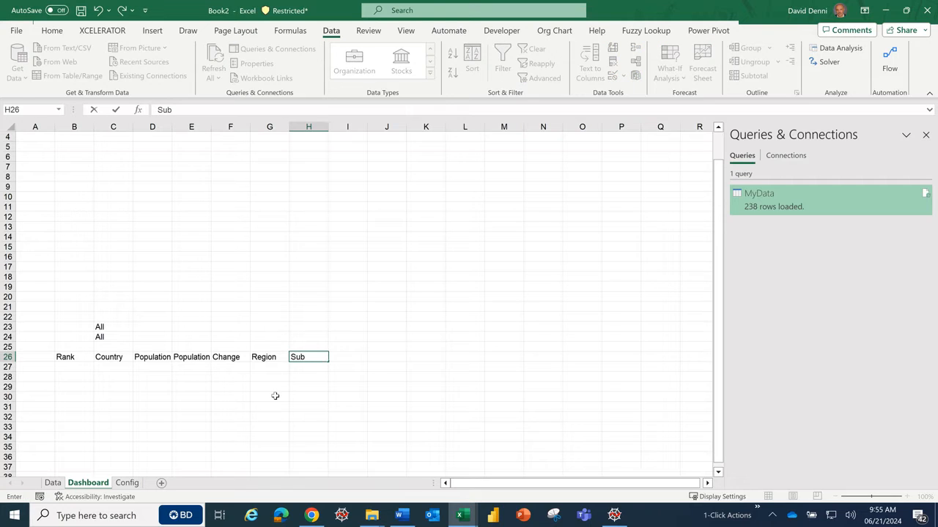
type("Region")
key("Return")
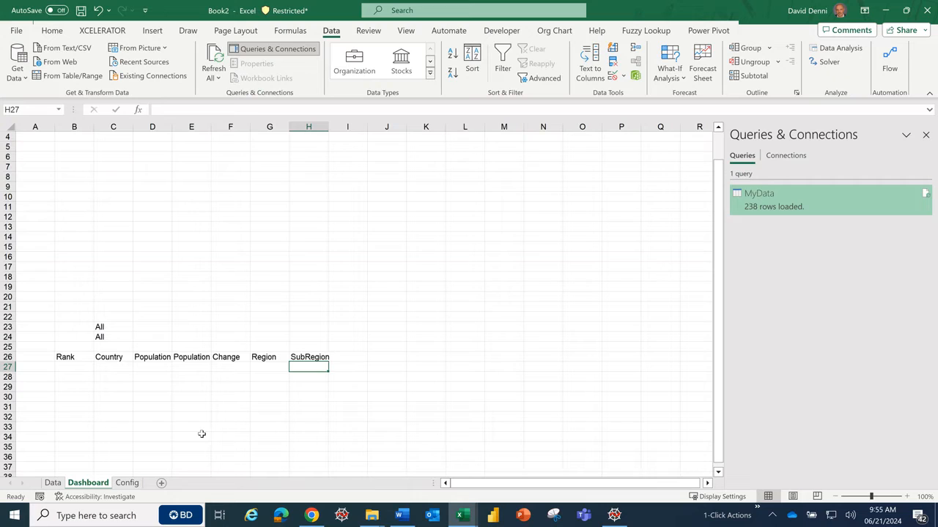
Label the two dropdowns by entering Region in Dashboard cell B23 and SubRegion in B24
left_click(115, 338)
left_click(69, 323)
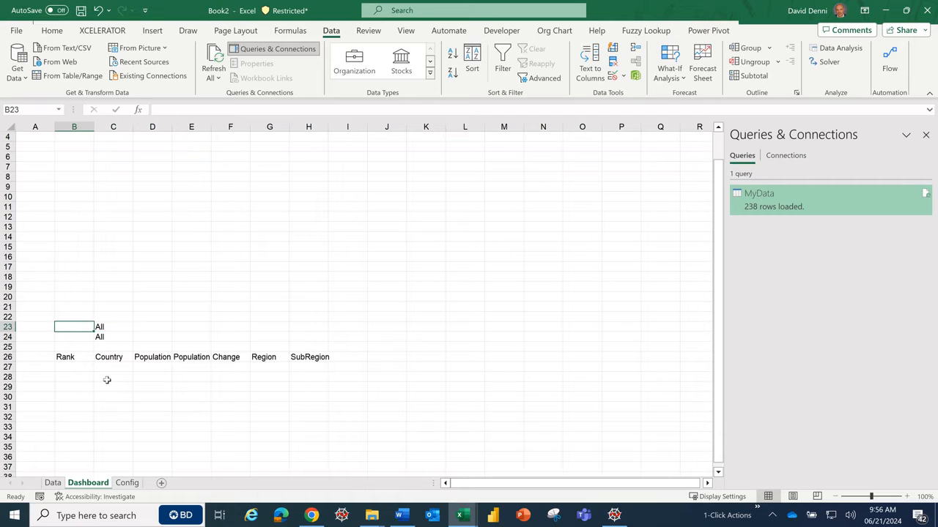
type("Region")
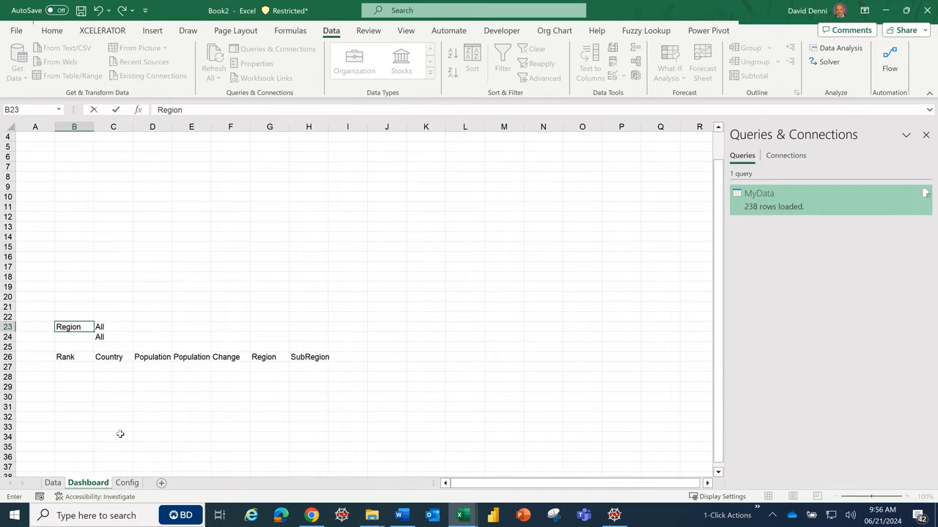
key("Tab")
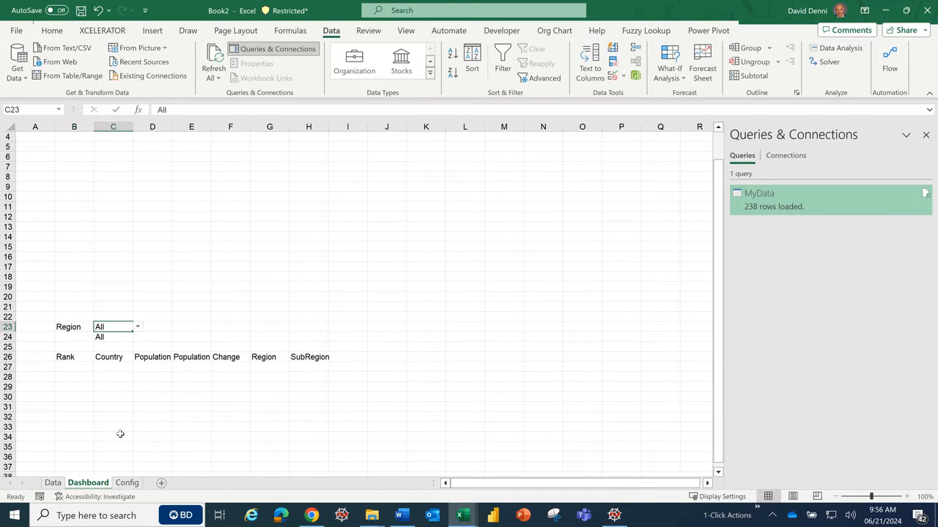
key("Return")
type("SubRegion")
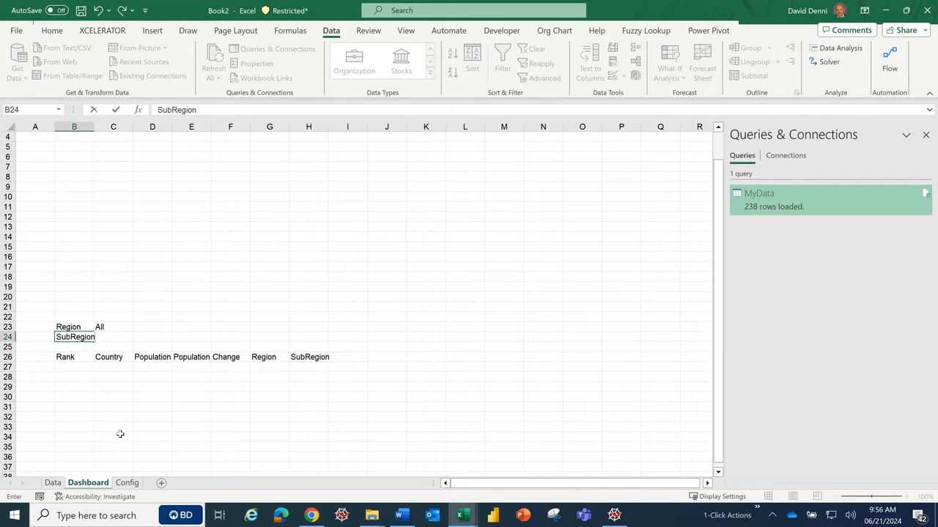
key("Return")
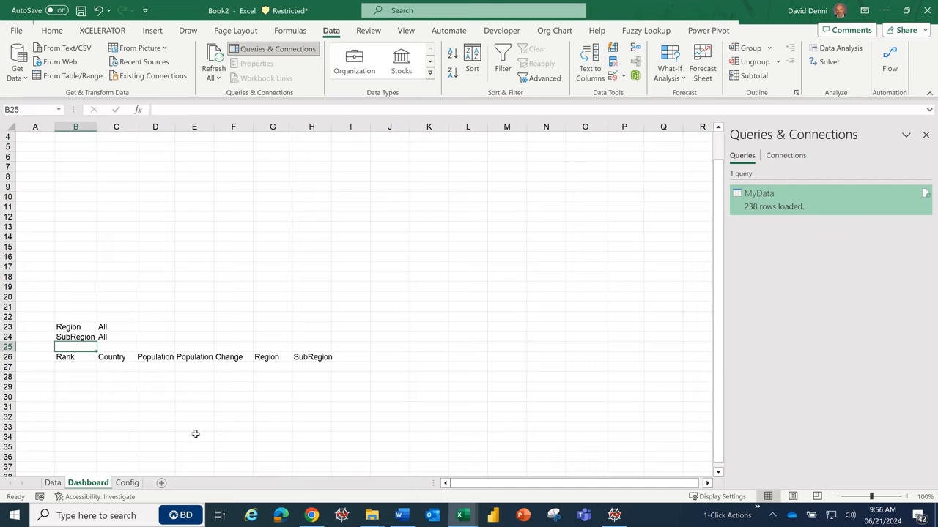
left_click(237, 418)
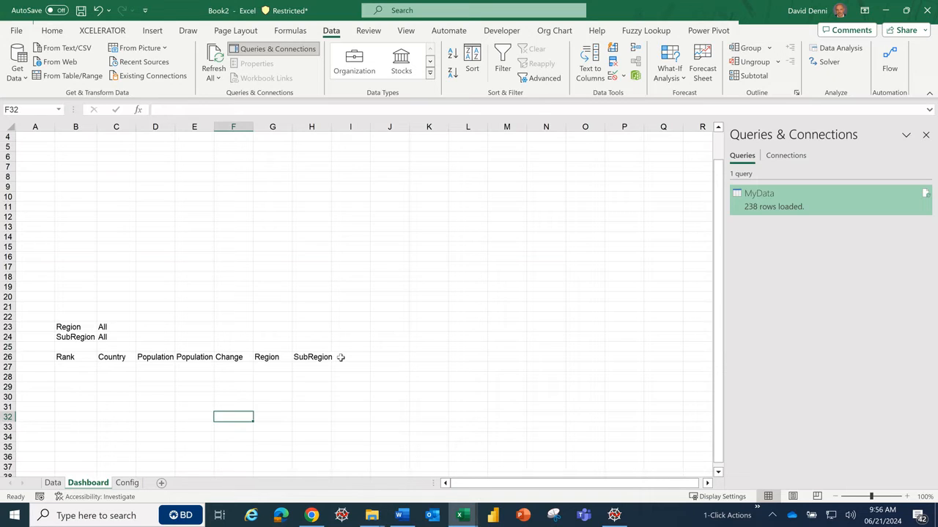
Compare the column order of the Data sheet with the Region and SubRegion headings in the Dashboard table
left_click(57, 485)
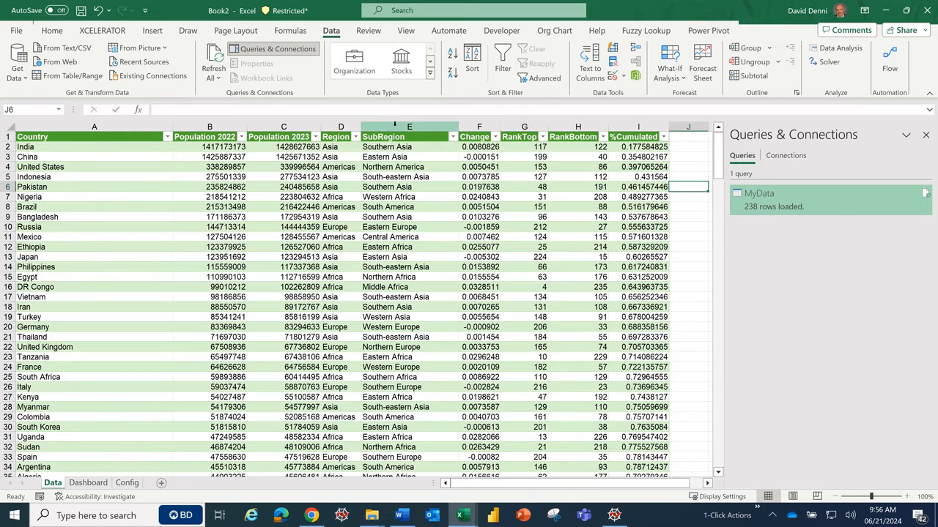
left_click(88, 483)
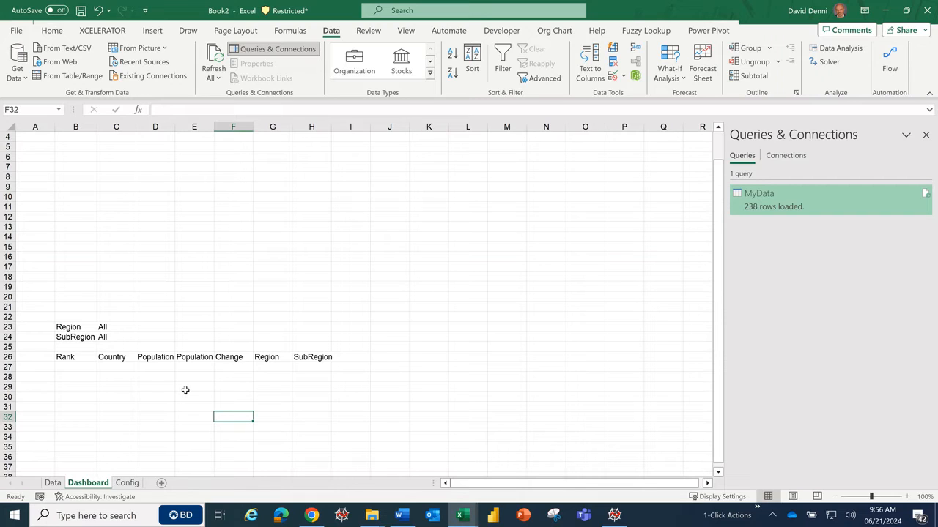
left_click(276, 356)
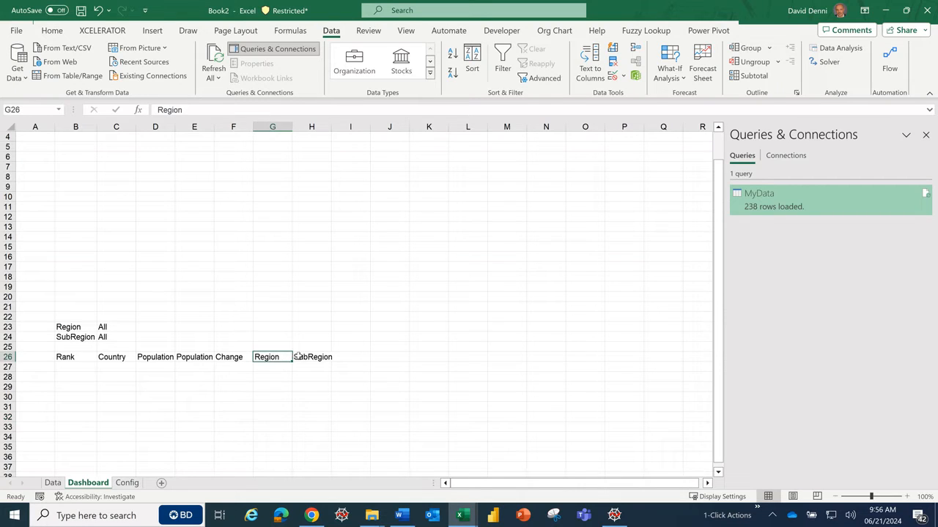
left_click(308, 356)
left_click(280, 358)
Examine the Country, Population 2022, Population 2023 and Change columns on the Data sheet, then the Config lists
left_click(52, 483)
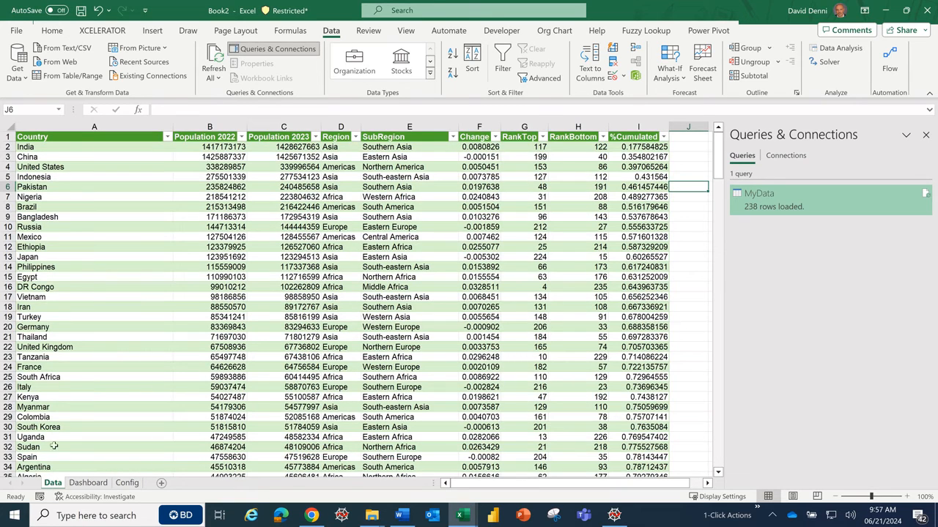
left_click(130, 124)
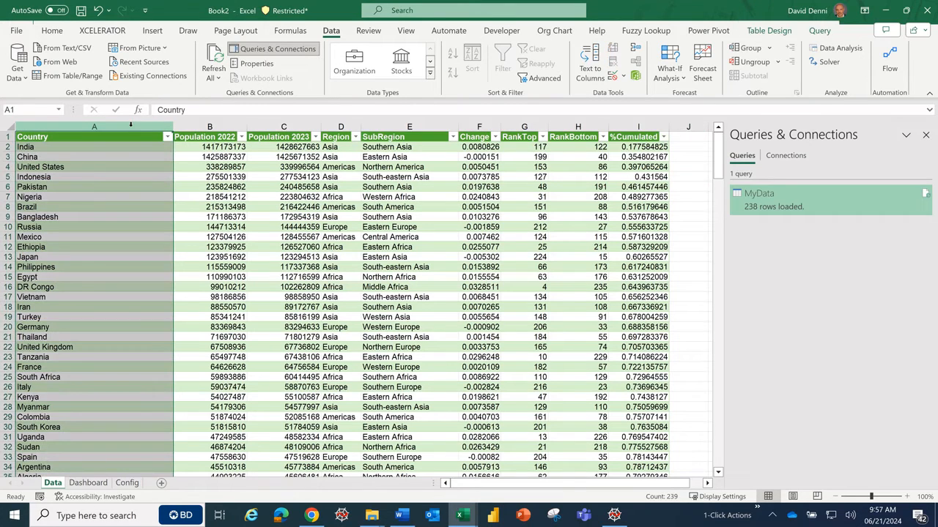
left_click(221, 125)
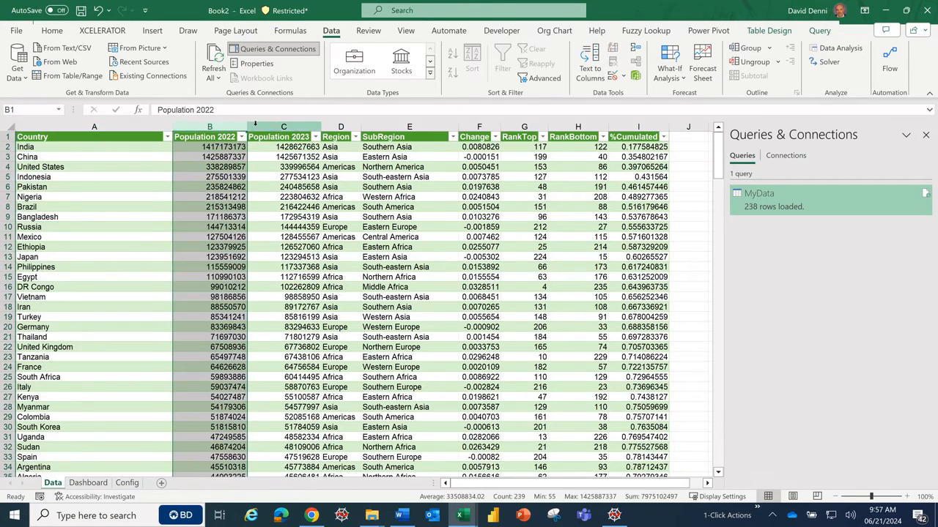
left_click(279, 124)
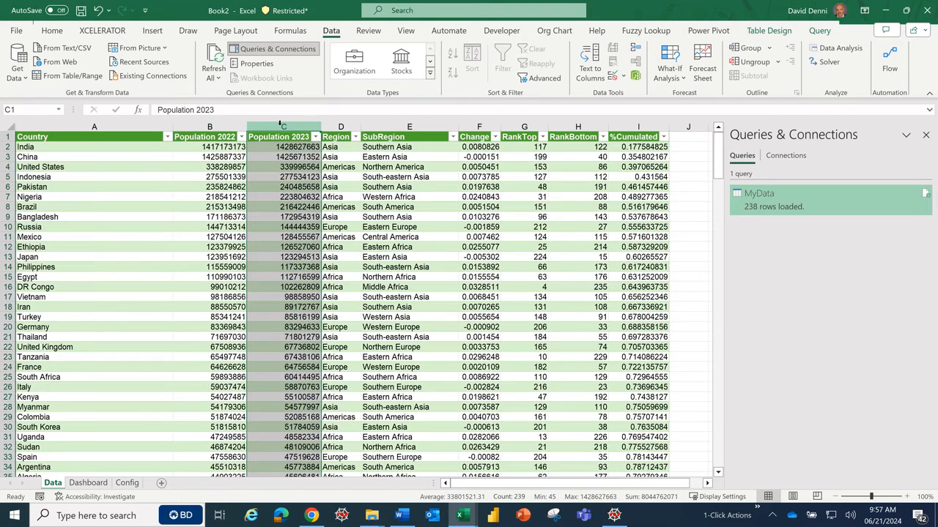
left_click(489, 126)
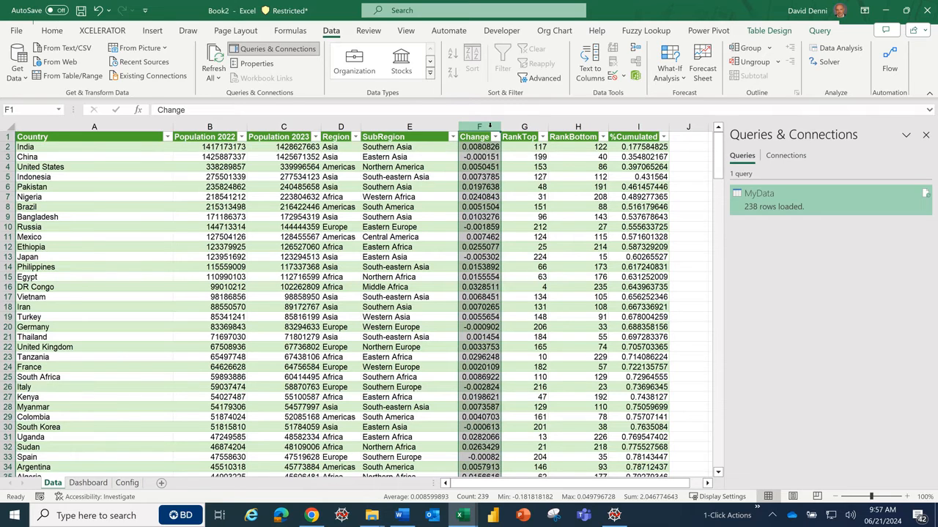
left_click(150, 127)
left_click(126, 485)
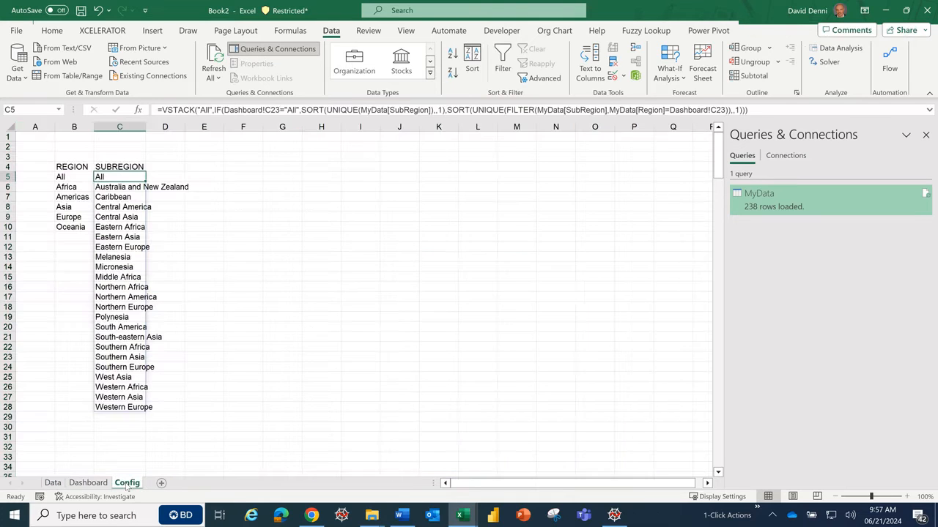
left_click(94, 483)
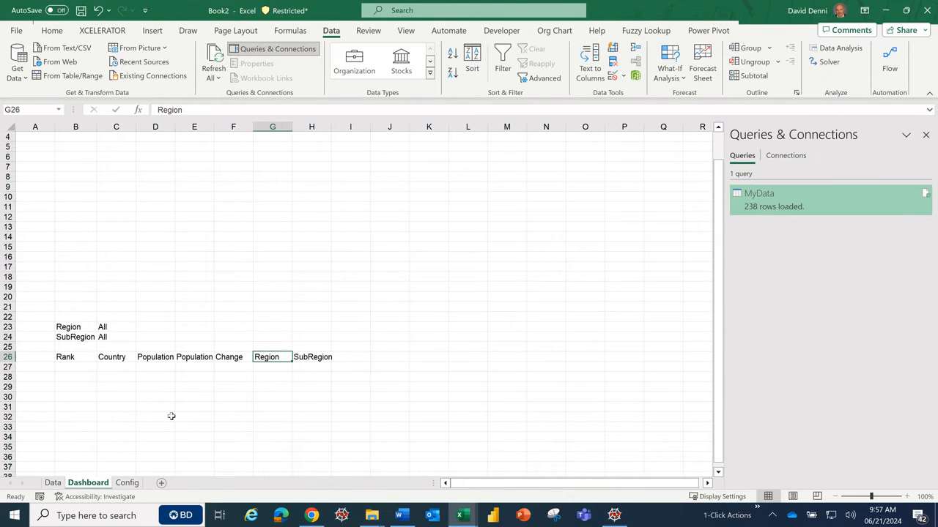
Switch to the TrainingDashboard.xlsm workbook and view the Region and SubRegion logic diagram on its Filters sheet
left_click(170, 416)
left_click(123, 369)
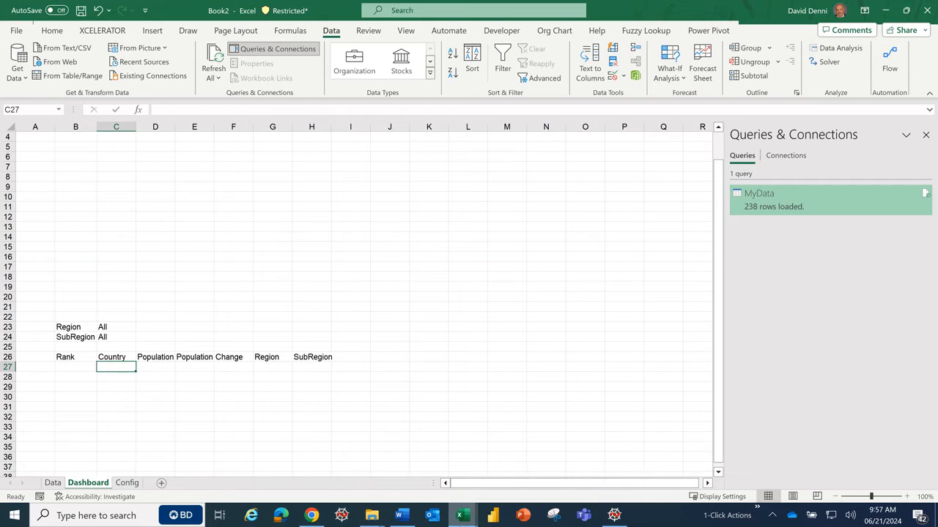
mouse_move(462, 516)
left_click(436, 472)
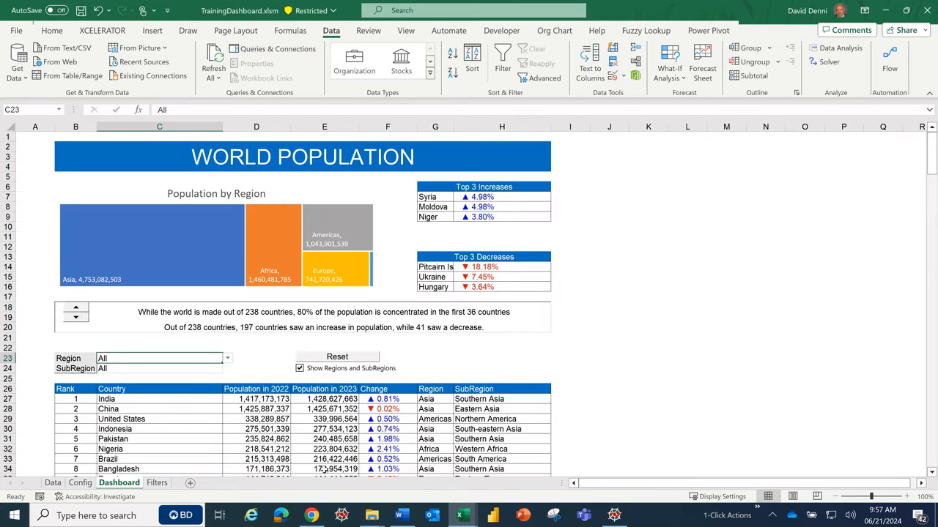
left_click(159, 484)
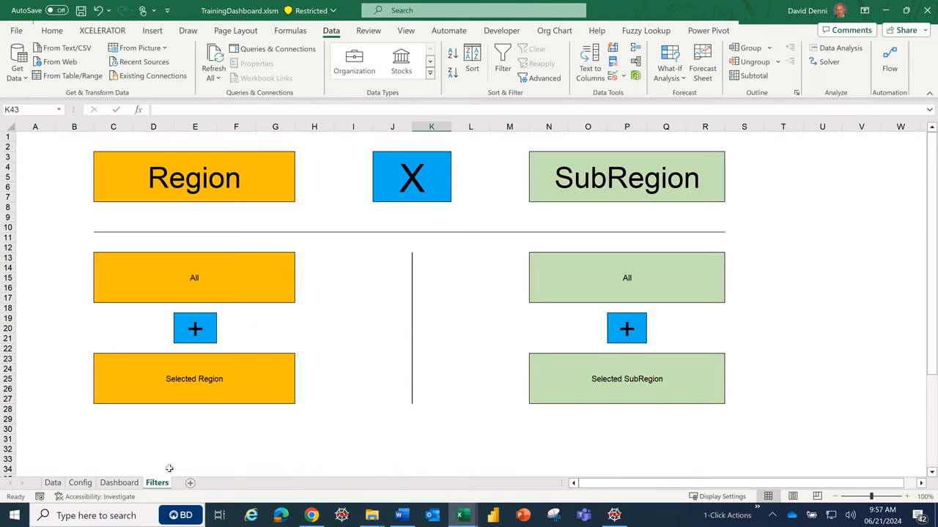
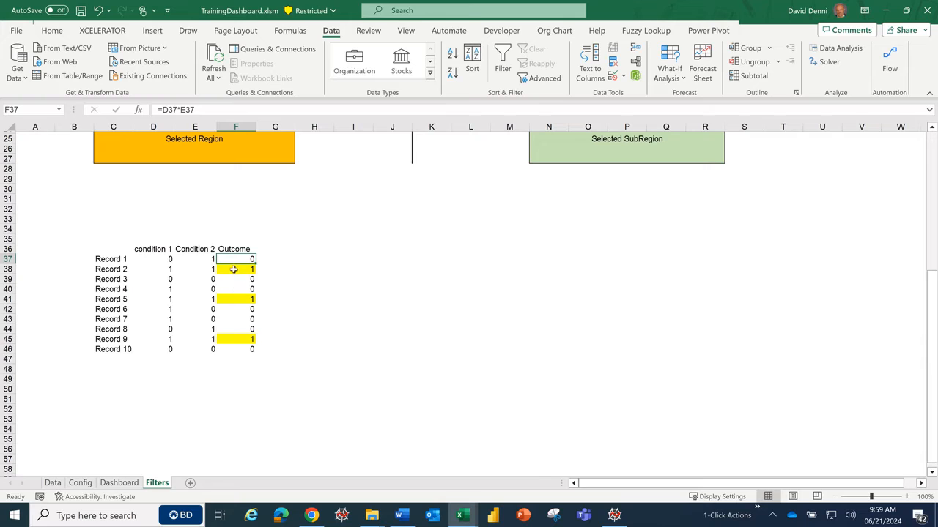
Inspect the Outcome formulas for Record 2, Record 5 and Record 9 in the Filters sheet's condition table
left_click(235, 270)
left_click(234, 299)
left_click(231, 340)
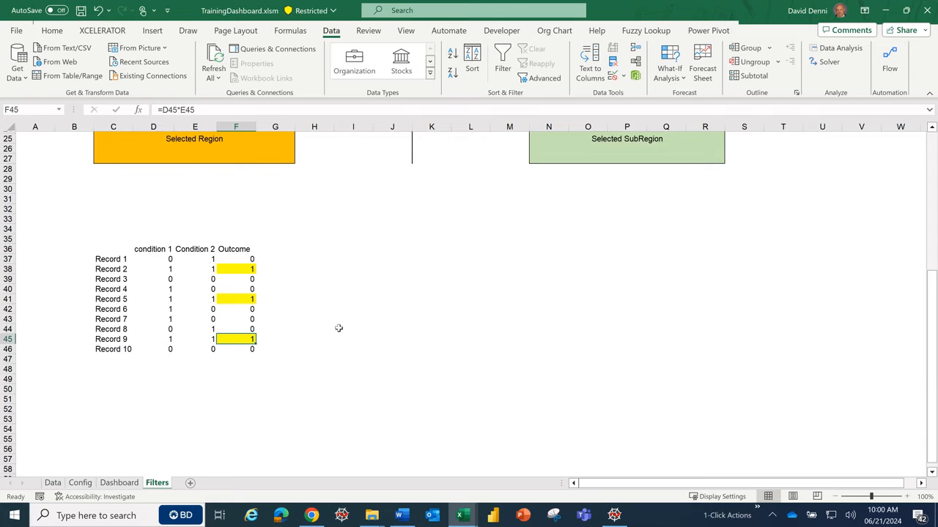
scroll(366, 316, "up", 8)
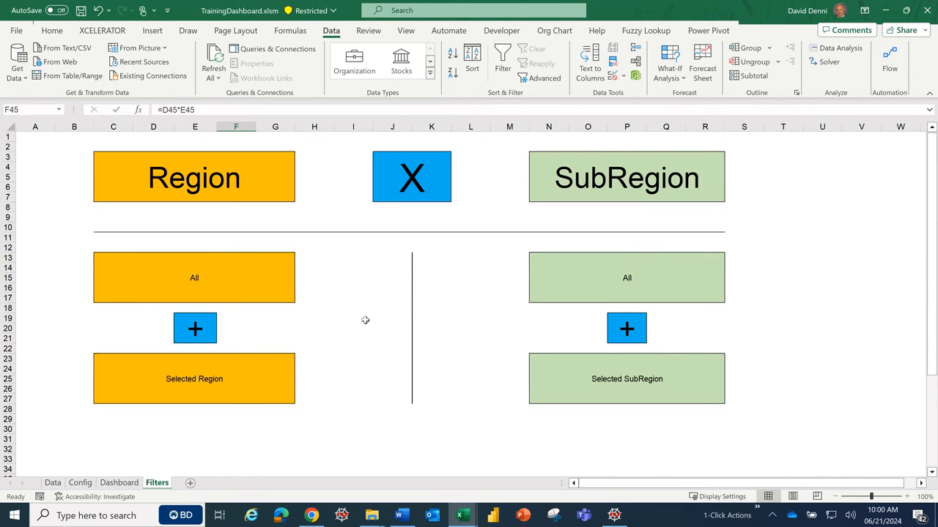
Switch to the Book2 workbook and start the formula =CHOOSECOLS(FILTER(MyData in cell C27, below the Country heading
mouse_move(459, 515)
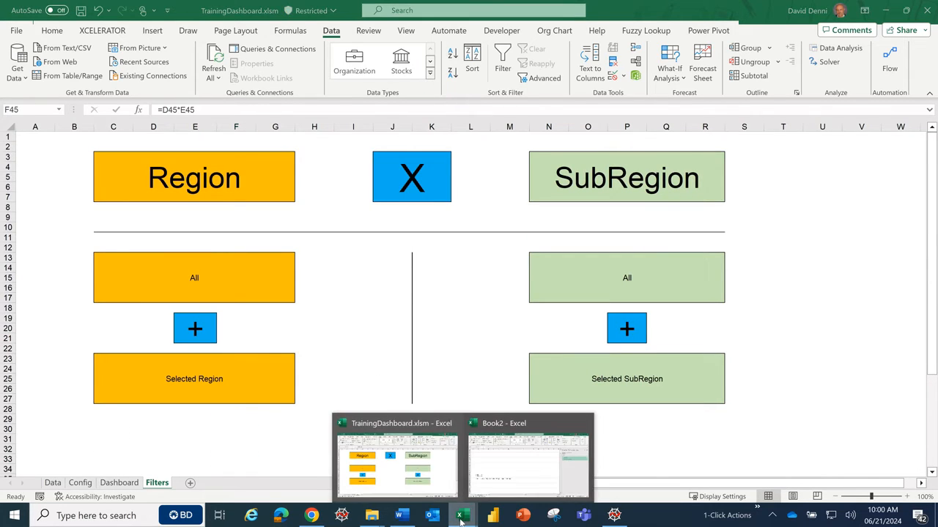
left_click(504, 469)
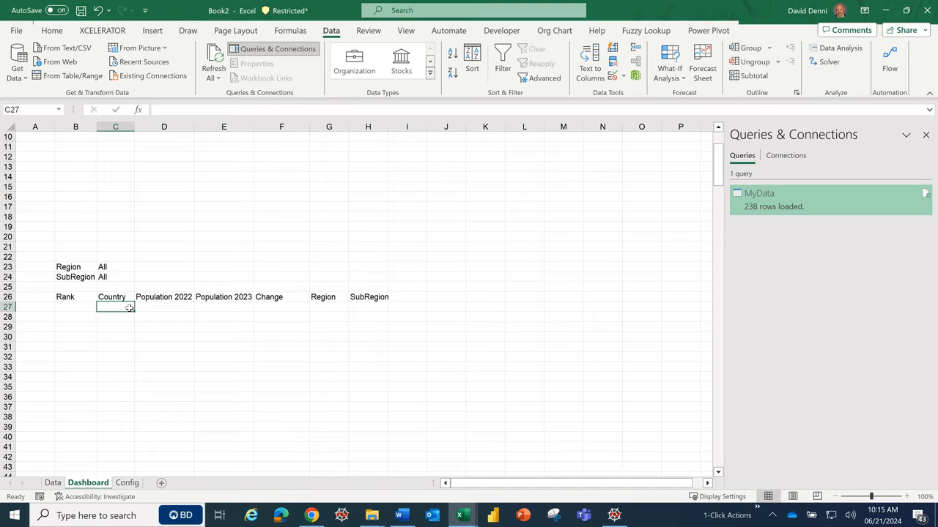
type("=")
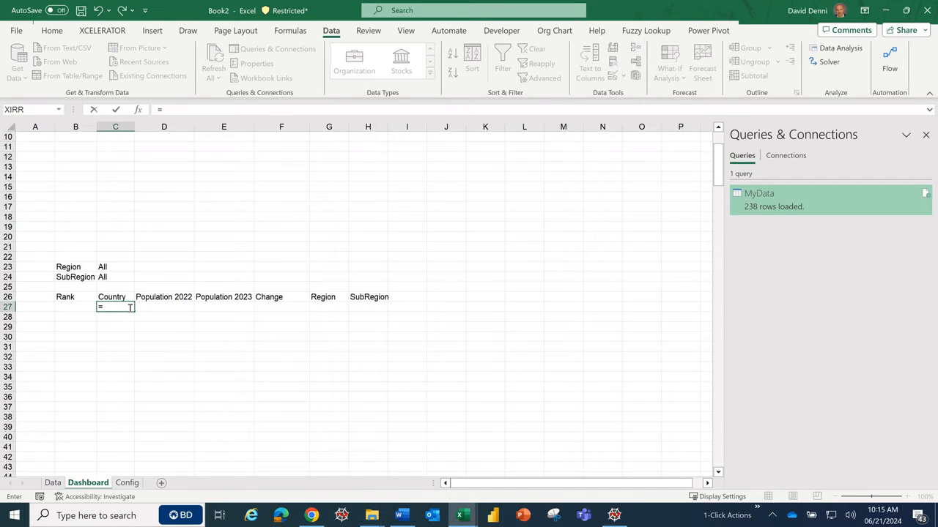
type("CHOOSE")
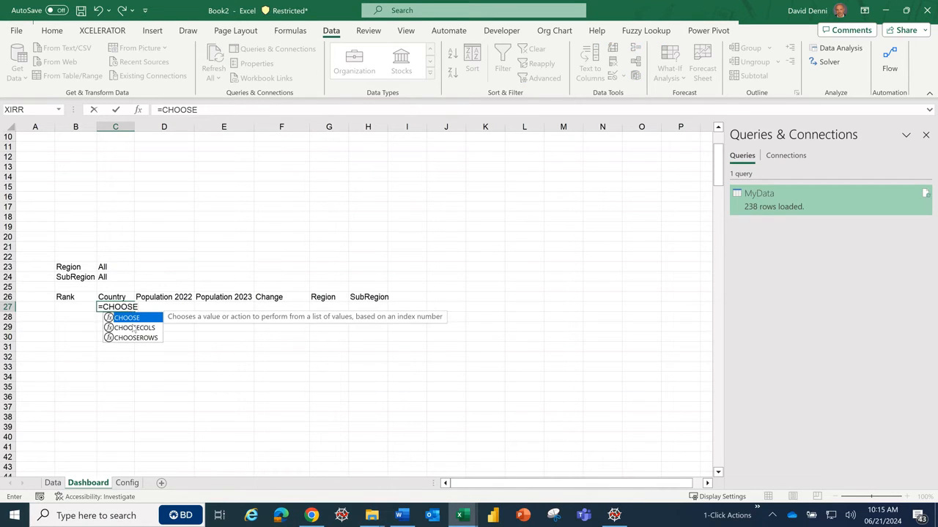
double_click(145, 329)
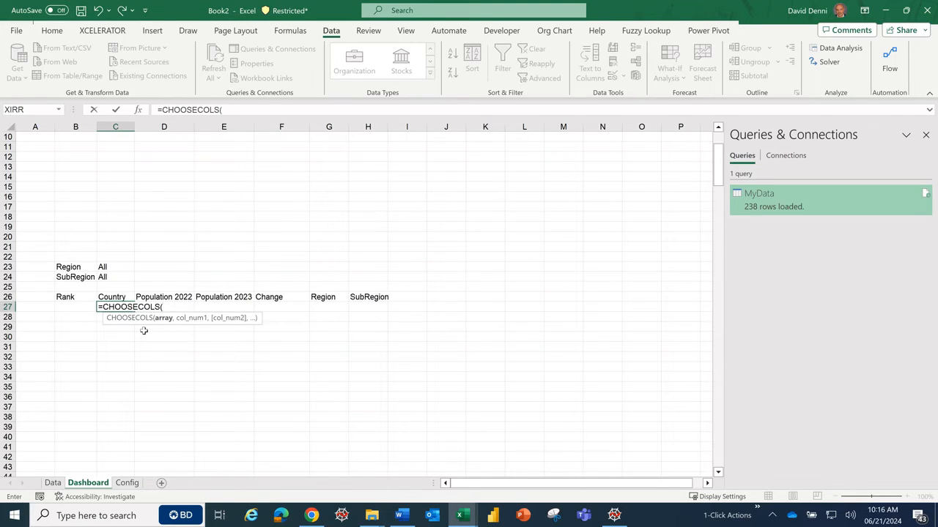
type("FILTER")
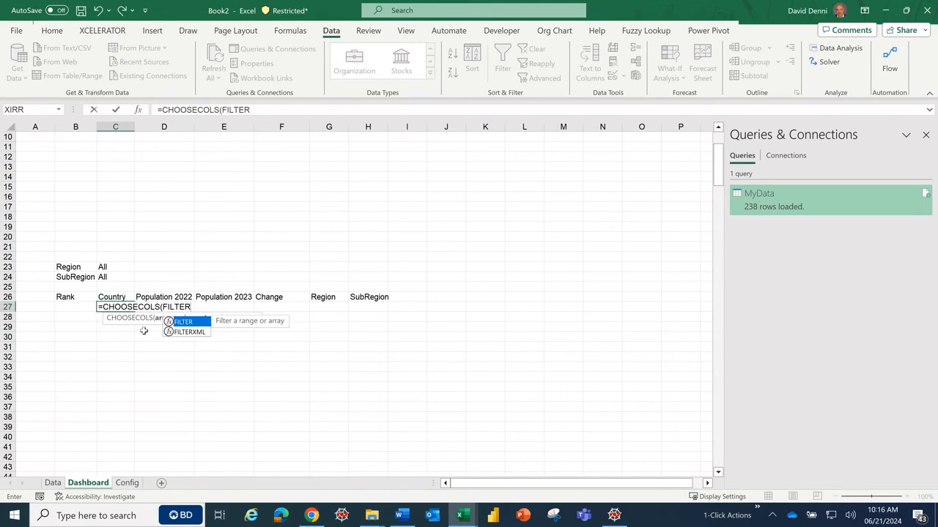
type("(")
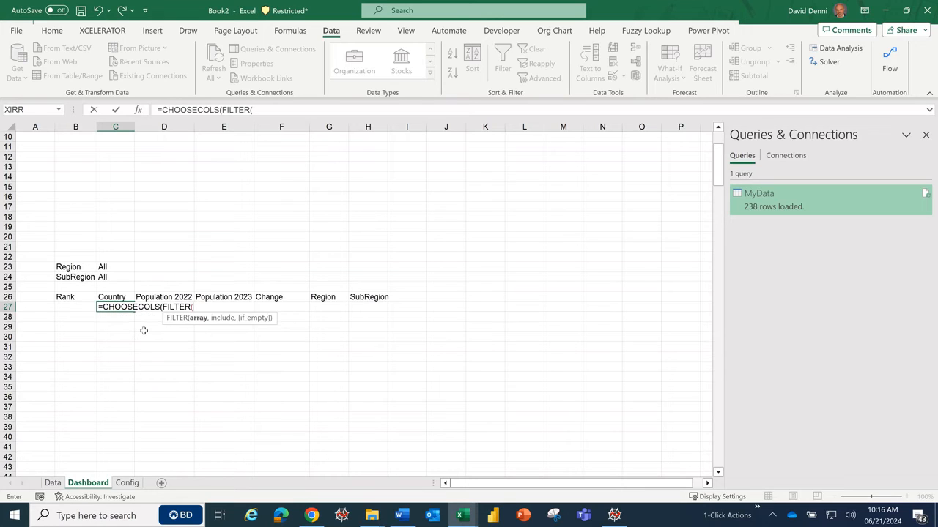
type("MY")
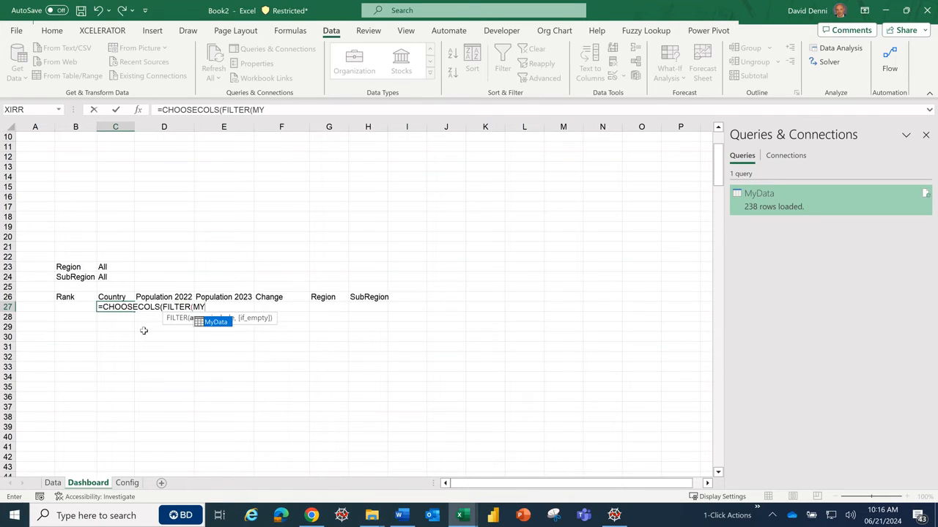
double_click(217, 322)
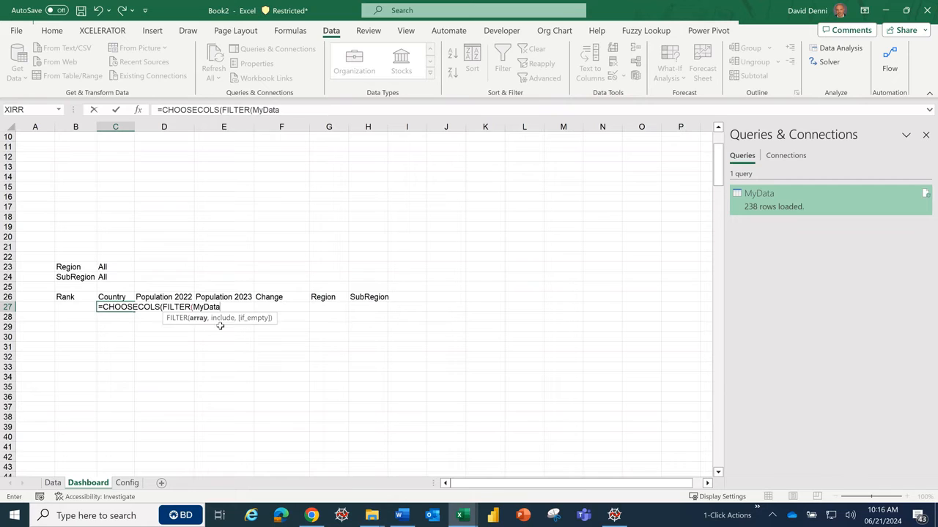
Begin FILTER's include argument with the Region test ((C23="All")+(, enclosing All in quotation marks
type(",")
type("((")
left_click(107, 263)
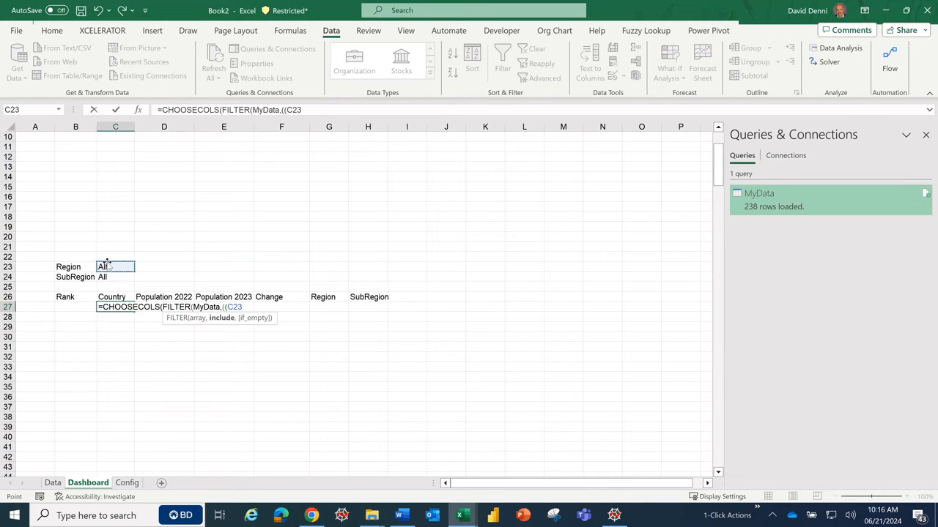
type("=\"A")
type("ll\")+")
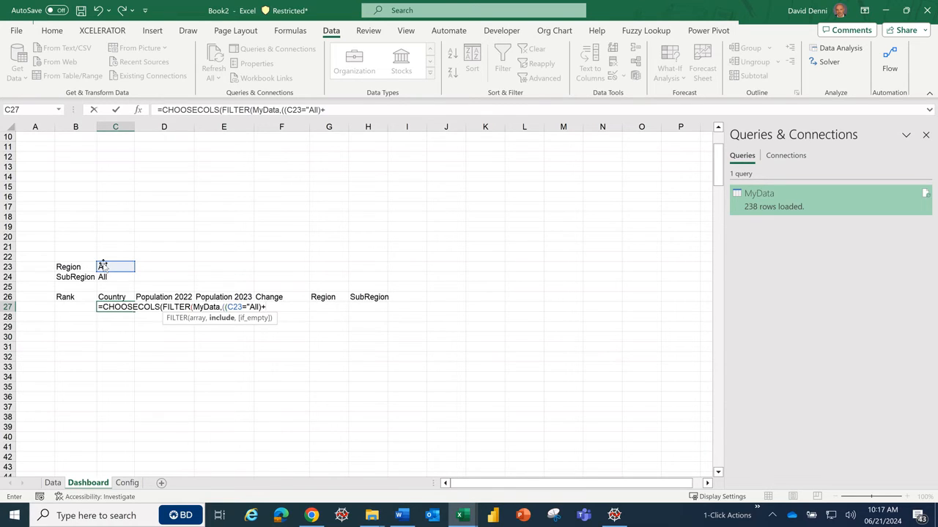
type("(my")
key("BackSpace")
key("BackSpace")
type("M")
left_click(390, 109)
key("Left")
key("Left")
key("Left")
key("Left")
type("\")+(M")
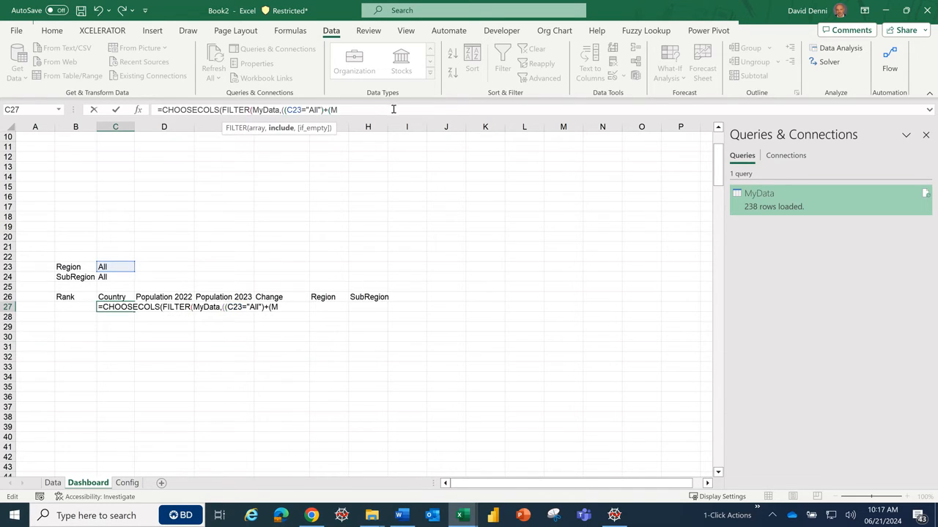
Complete the Region condition with the alternative (MyData[Region]=C23), closing its outer parenthesis
type("y")
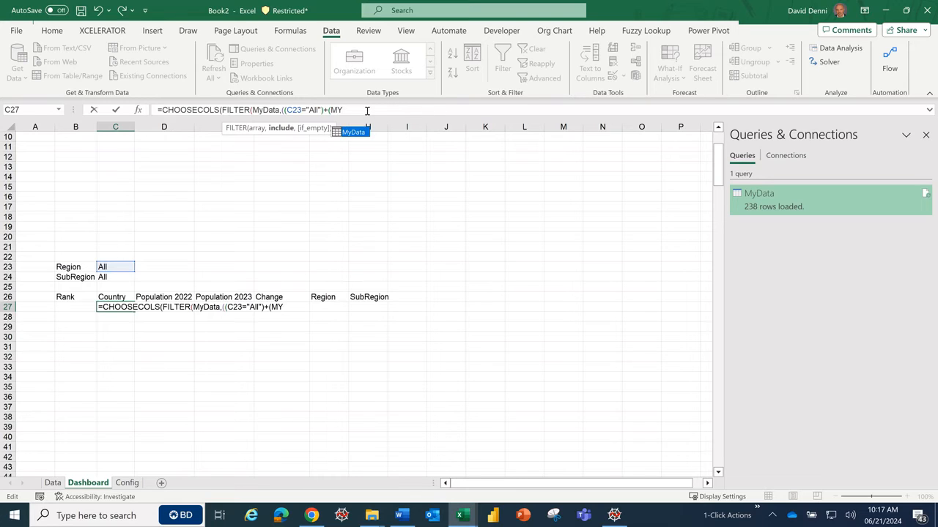
double_click(355, 134)
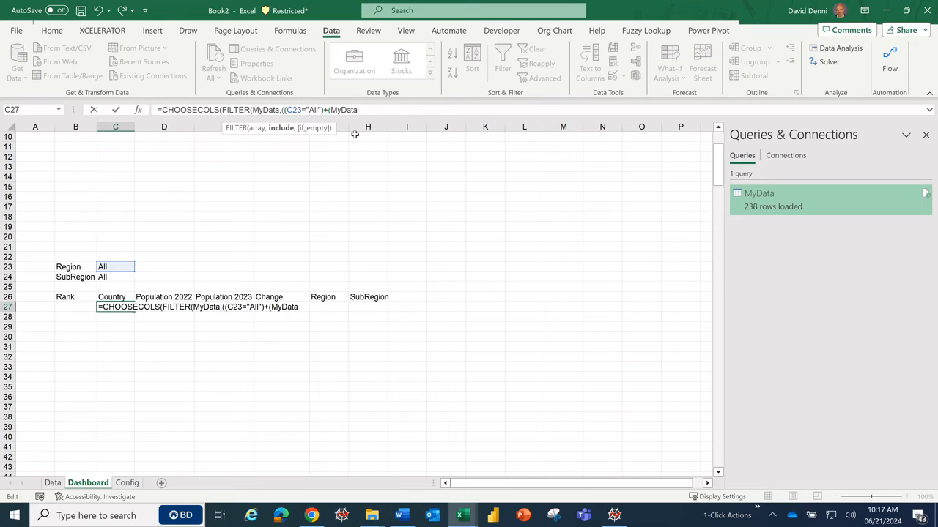
type("[RE")
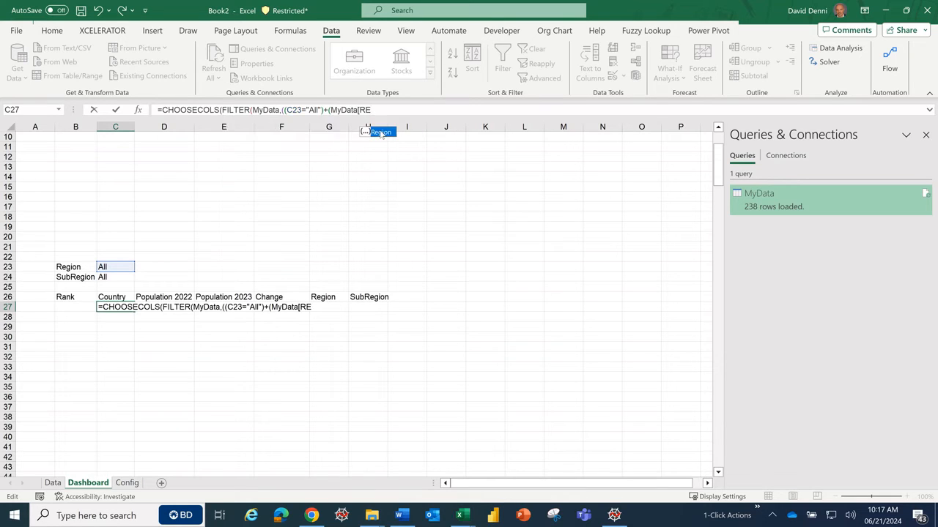
double_click(375, 132)
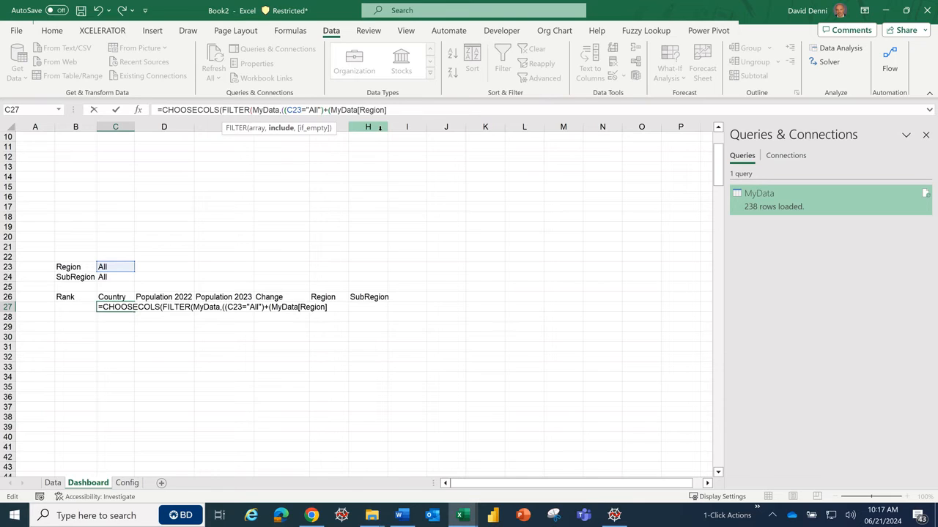
type("=")
left_click(115, 266)
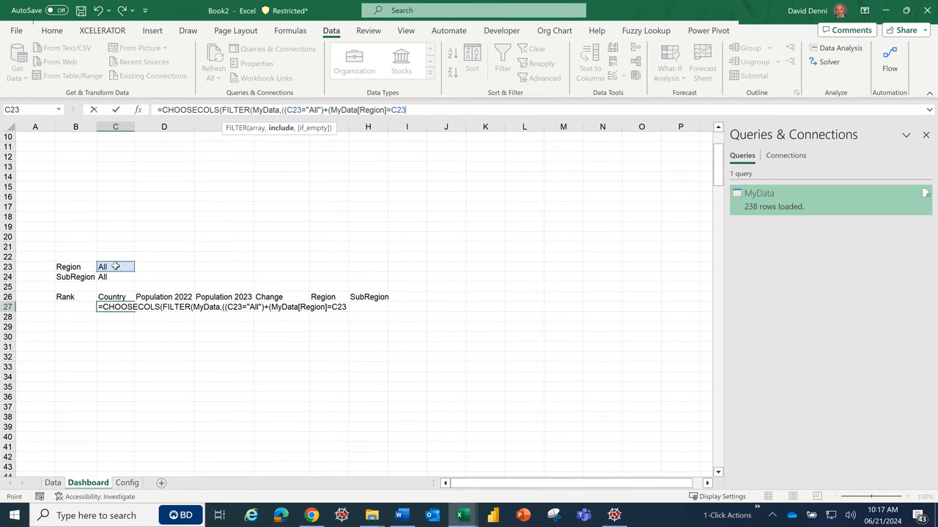
type(")")
Multiply the Region condition by a SubRegion condition that begins with the test ((C24="All")+(
type("((")
left_click(118, 277)
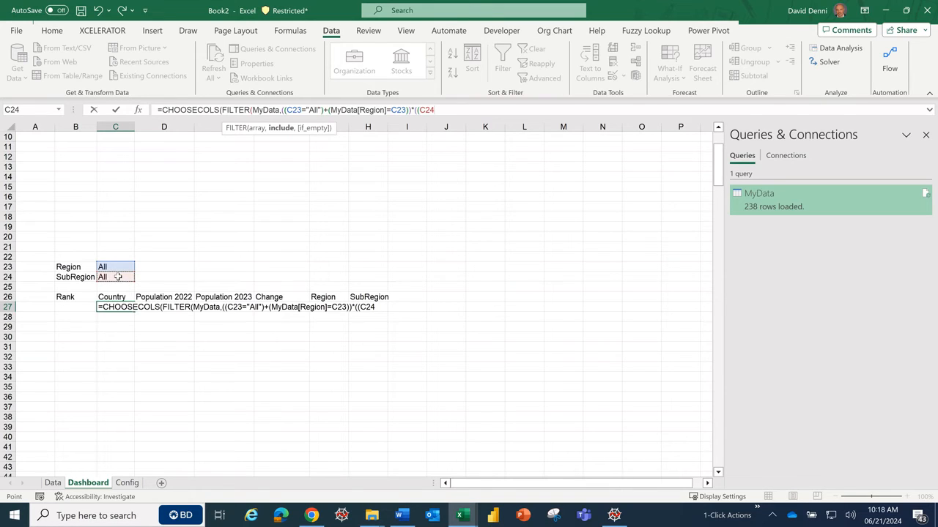
type("=")
type("\"A")
type("+(")
Complete the SubRegion condition with (MyData[SubRegion]=C24) and close the FILTER function
type("my")
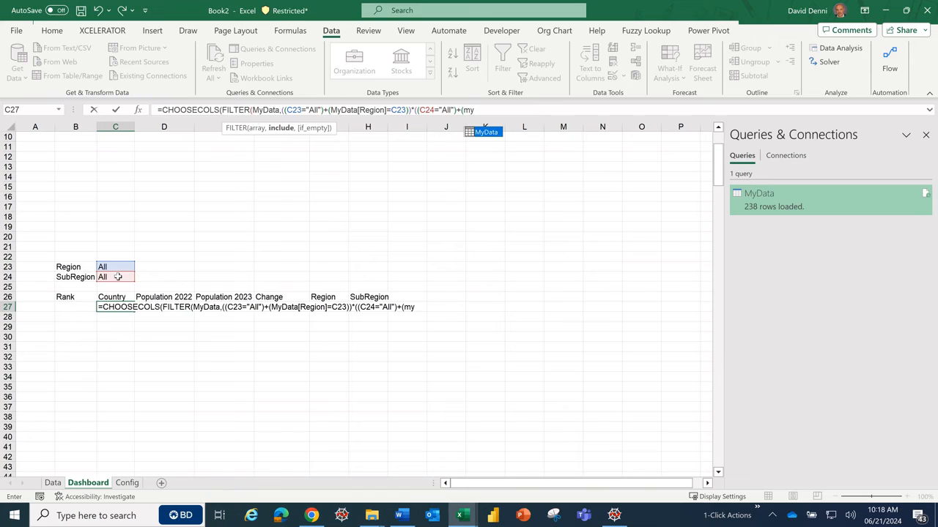
double_click(489, 132)
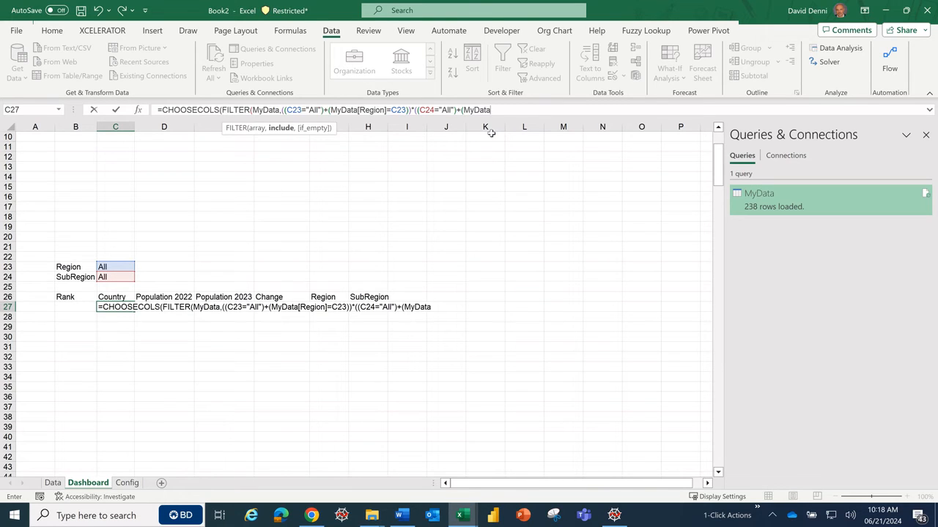
type("[s")
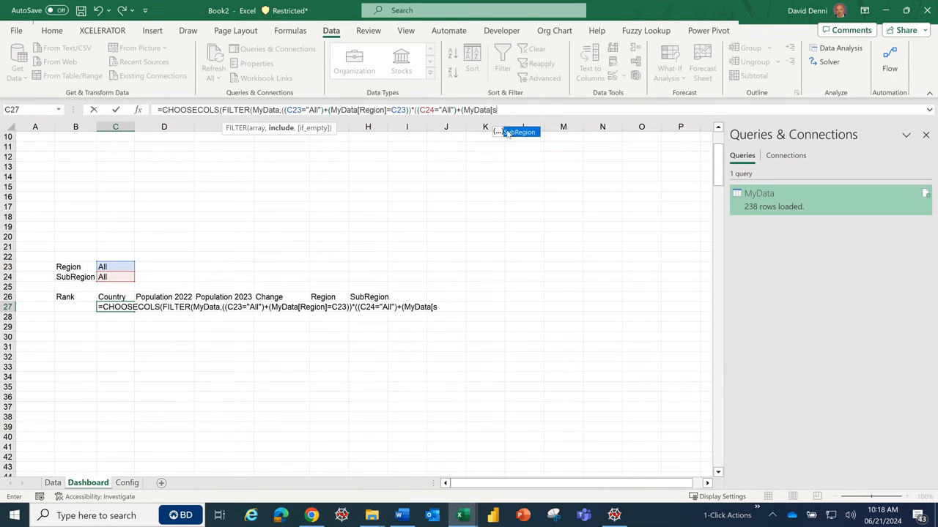
double_click(516, 132)
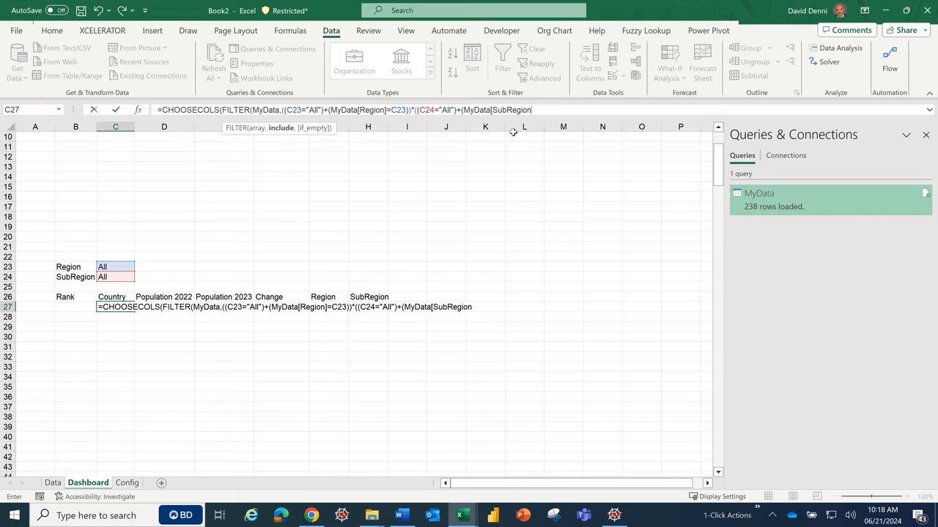
type("]=")
left_click(114, 278)
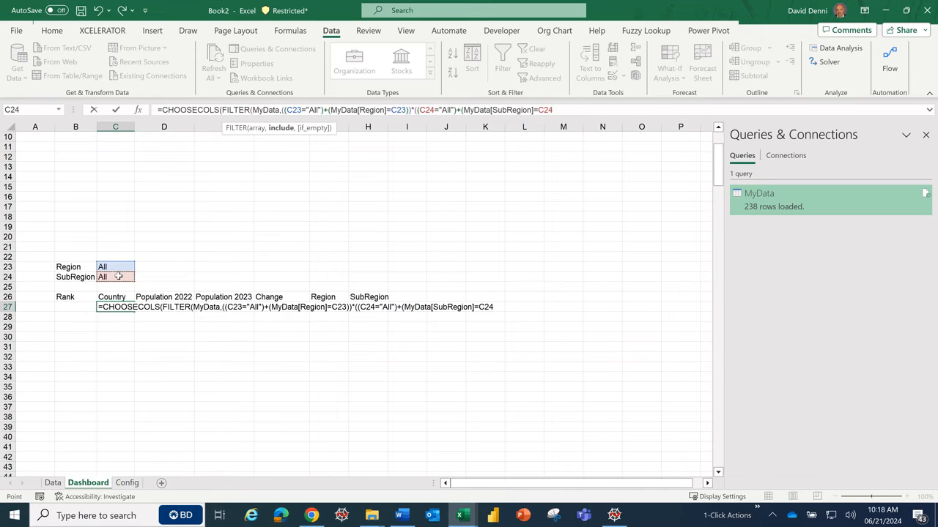
type(")))")
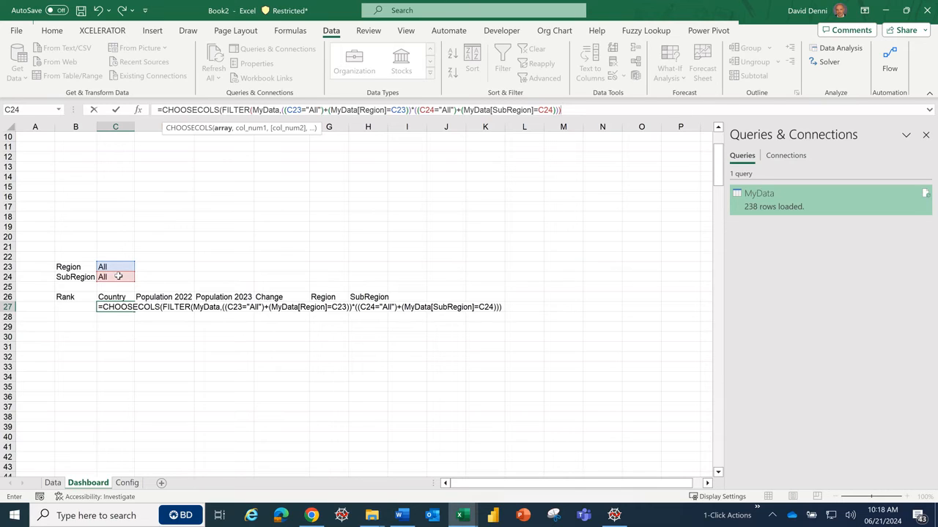
Return columns {1;2;3;6} from CHOOSECOLS and enter the formula in C27
type(",")
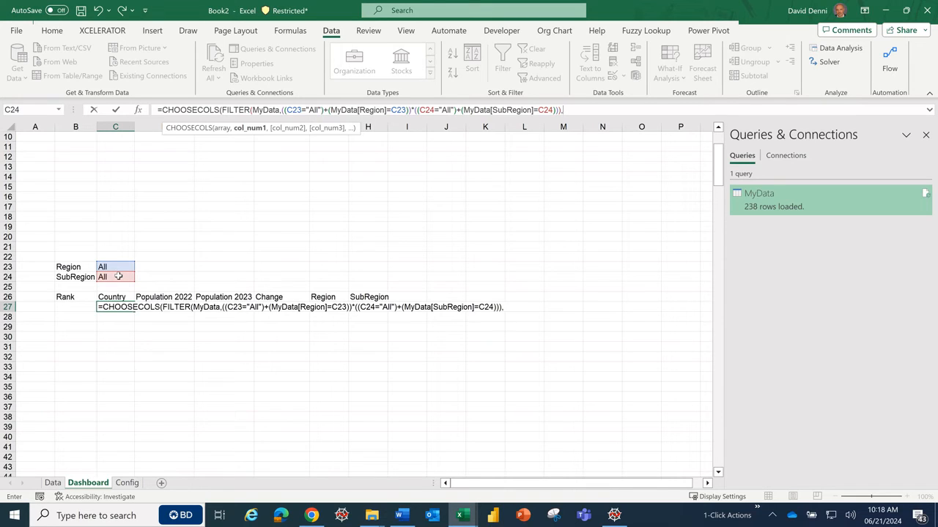
type("{1;2;3;6})")
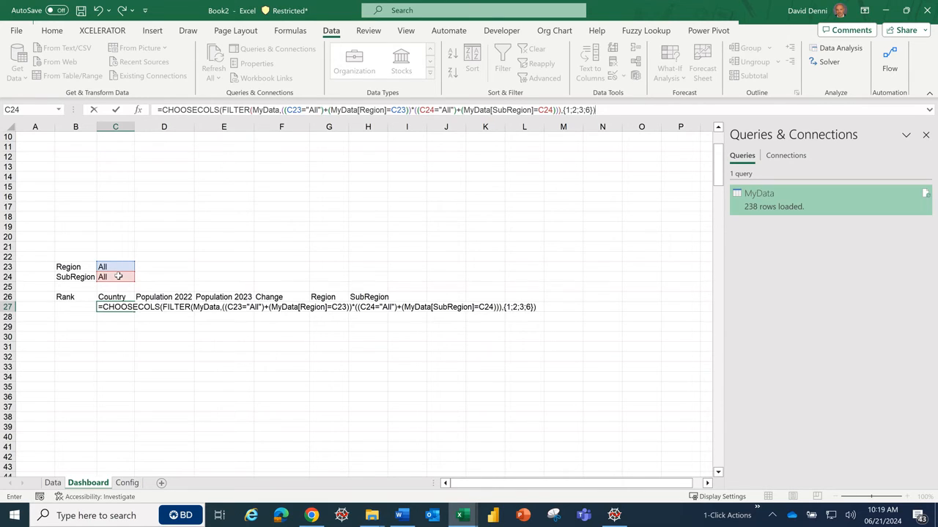
key("Return")
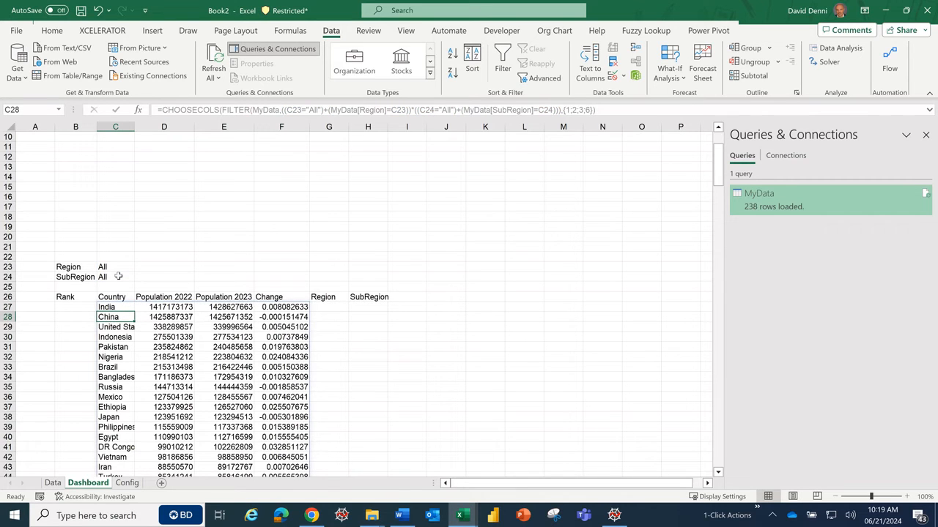
left_click(363, 328)
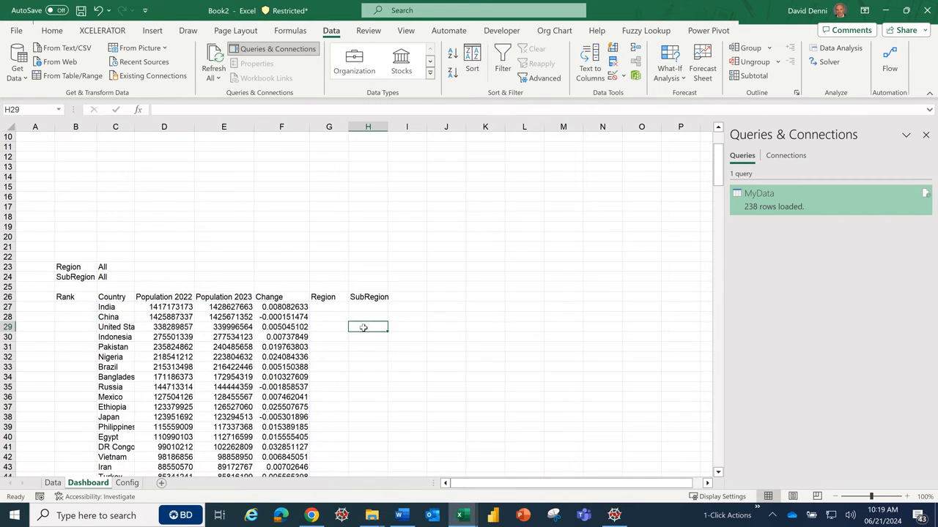
Filter the country table by setting Region to Asia and SubRegion to Southern Asia
left_click(104, 268)
left_click(138, 267)
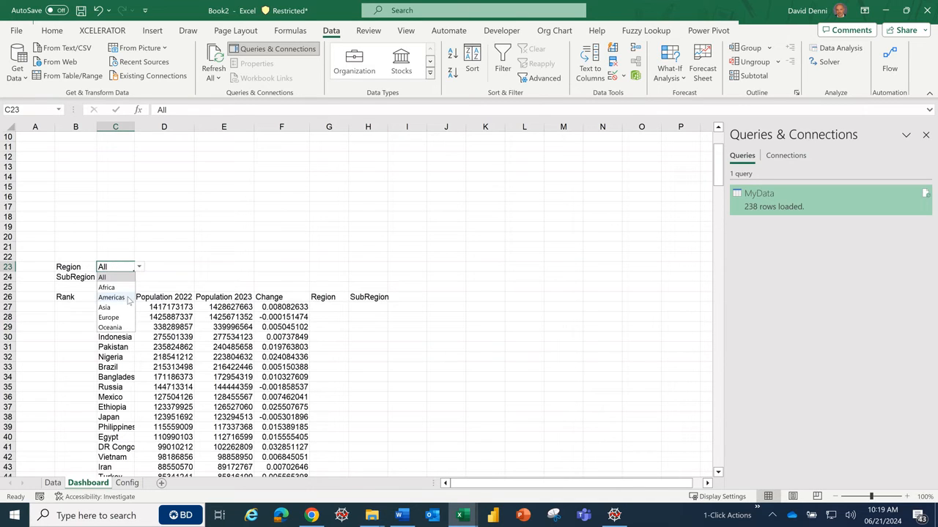
left_click(115, 307)
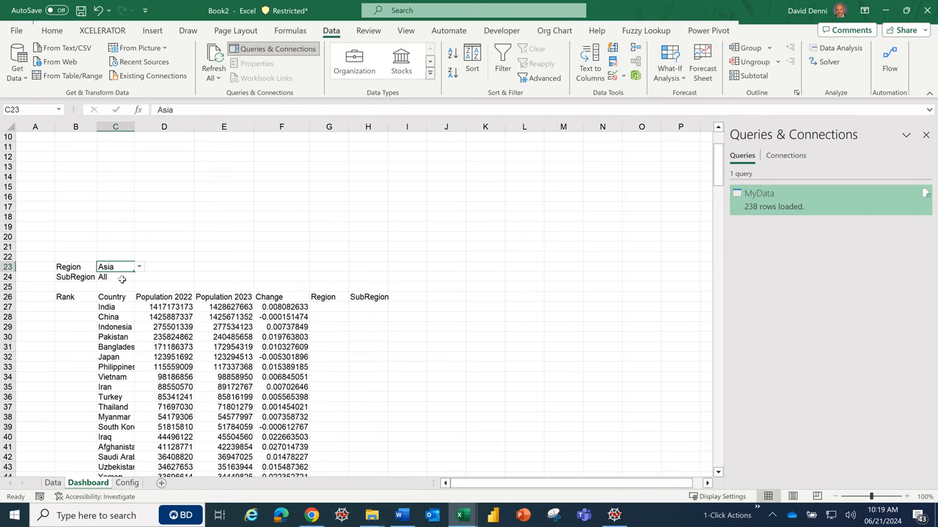
left_click(133, 279)
left_click(139, 278)
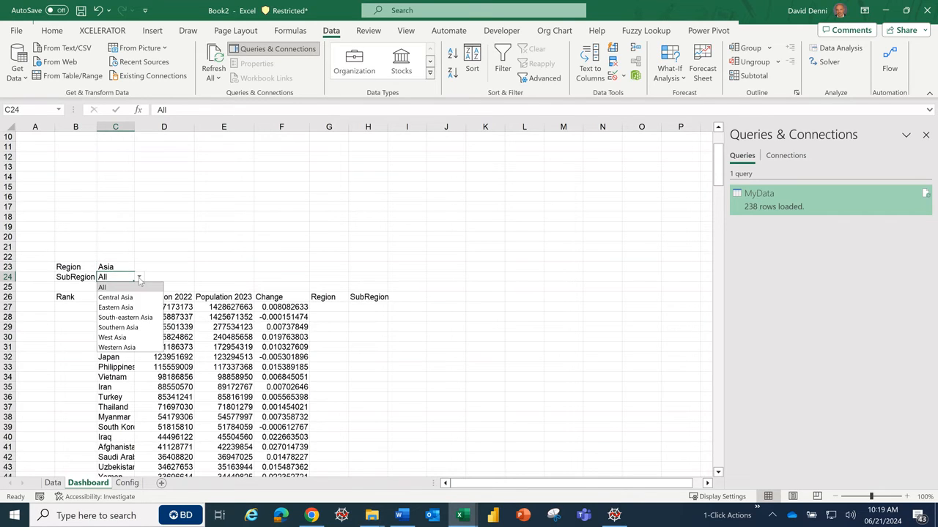
left_click(126, 326)
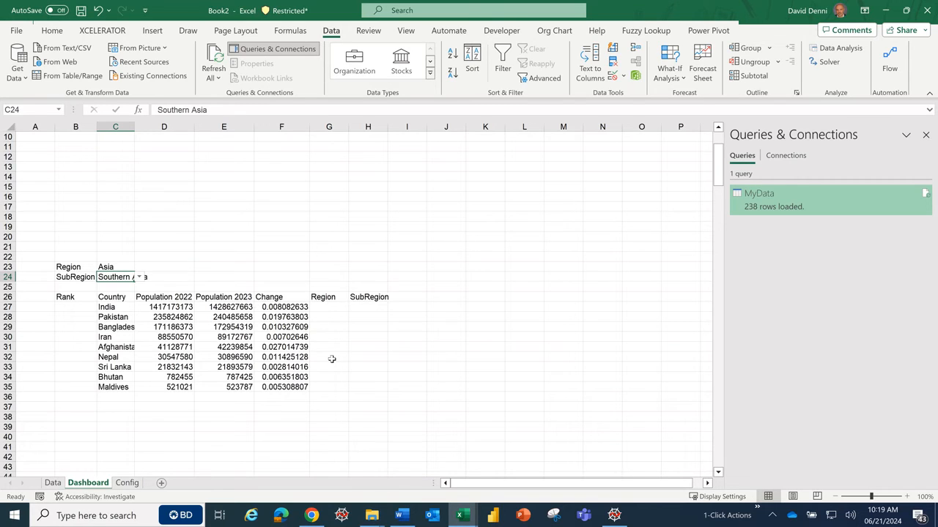
Reset both the Region and SubRegion selections on the Dashboard to All
left_click(224, 266)
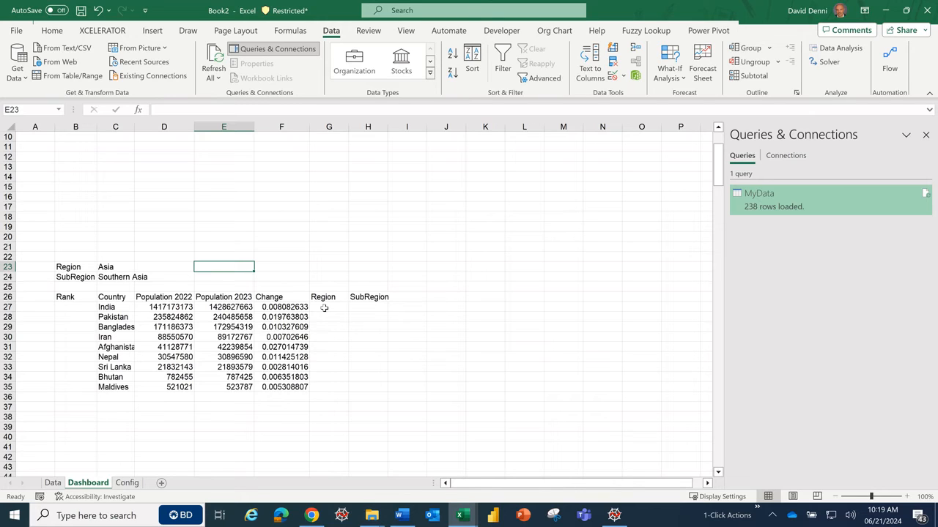
left_click(114, 269)
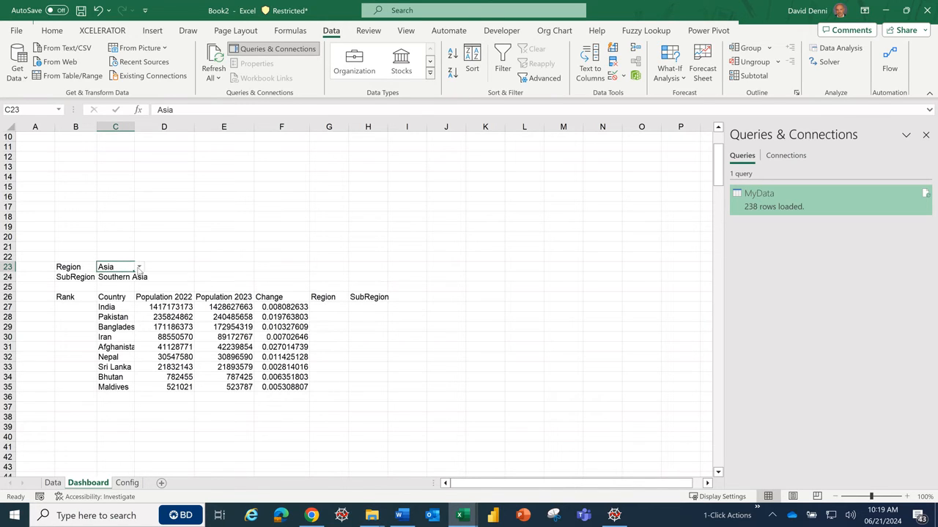
left_click(139, 268)
left_click(116, 279)
left_click(129, 278)
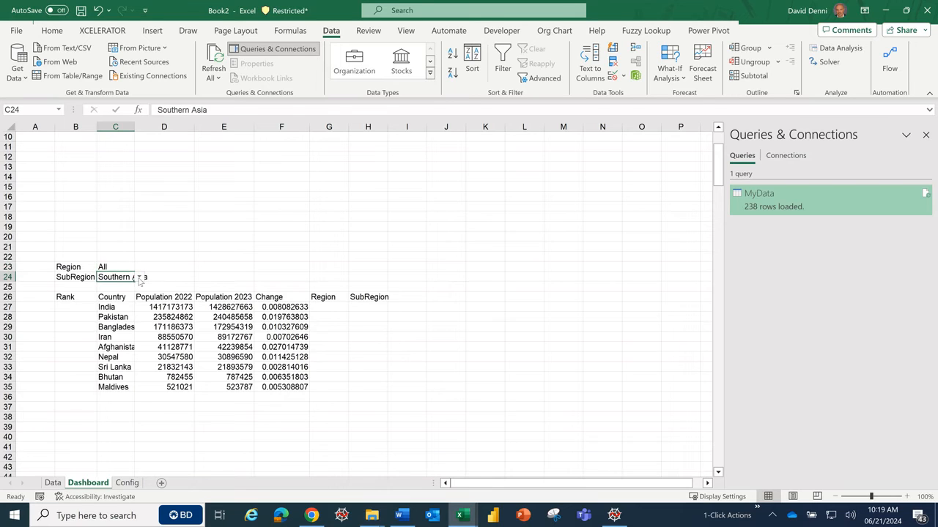
left_click(140, 278)
scroll(148, 300, "up", 4)
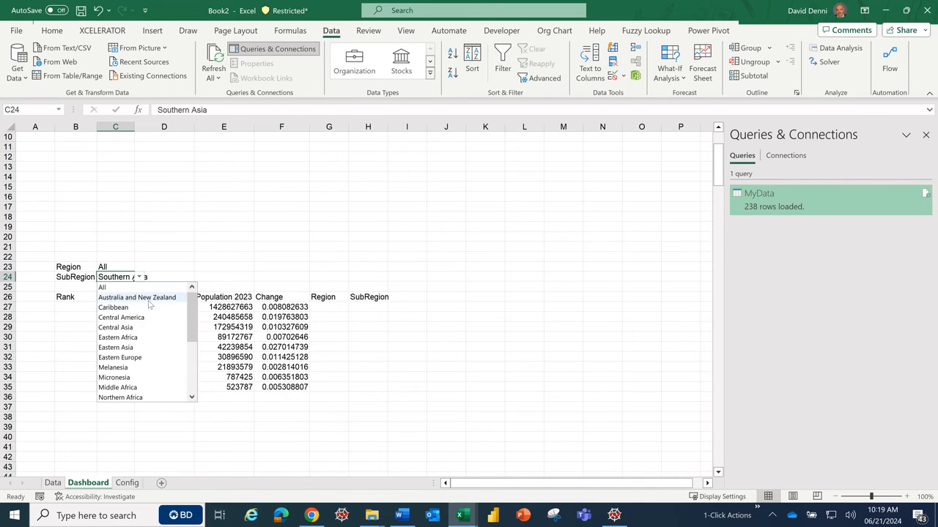
left_click(102, 287)
Start the Rank formula in B27 with SEQUENCE, using COUNTA of the country range C27:C264 as its rows argument
left_click(73, 337)
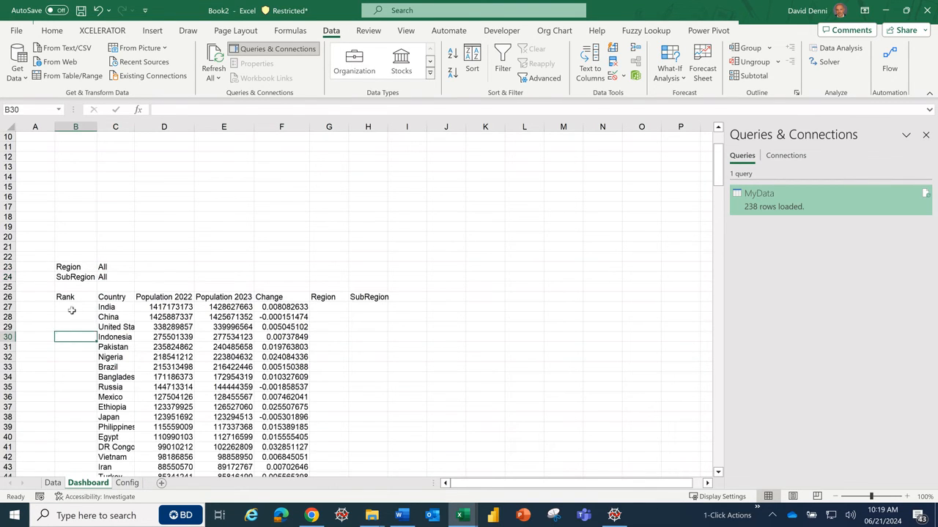
left_click(79, 308)
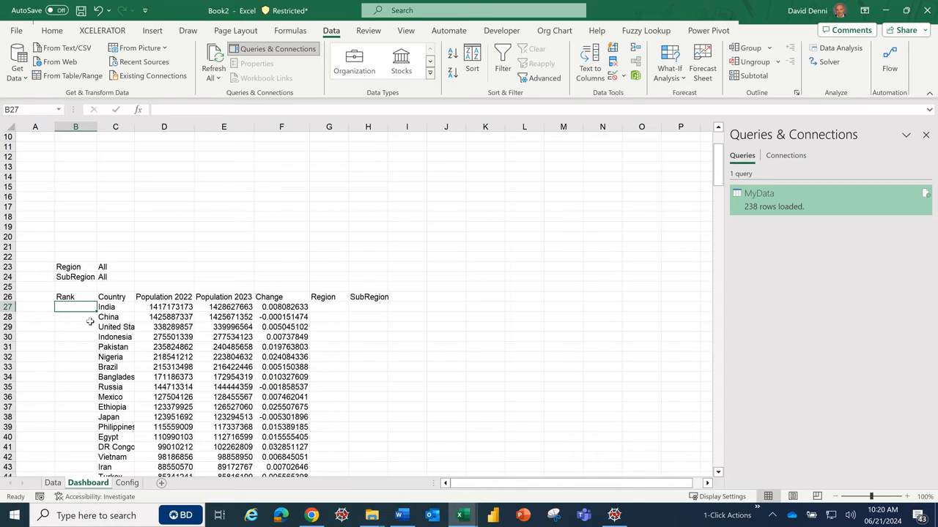
scroll(90, 322, "down", 1)
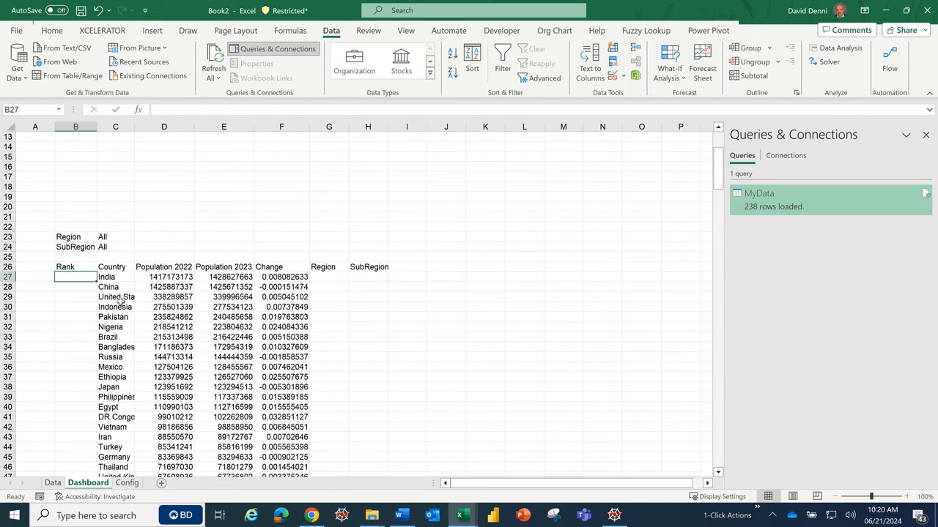
scroll(121, 301, "down", 1)
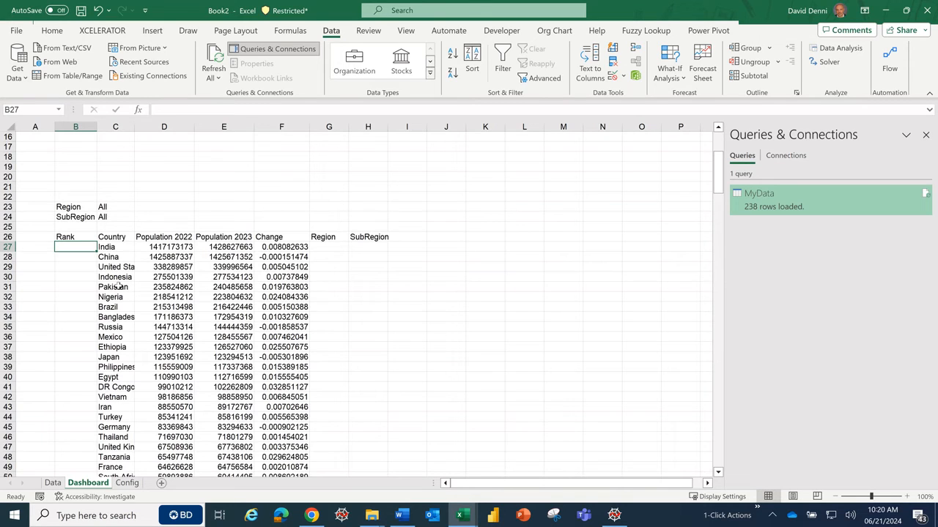
type("=sequen")
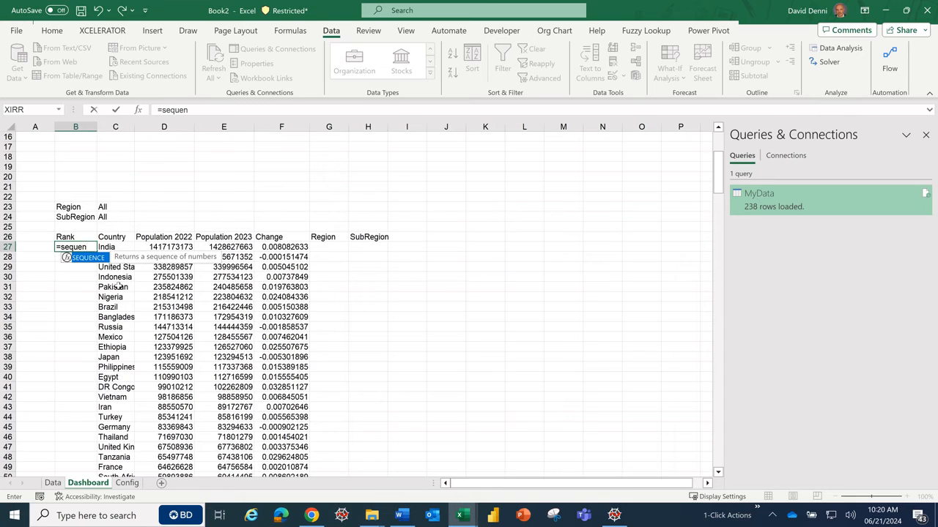
type("ce(")
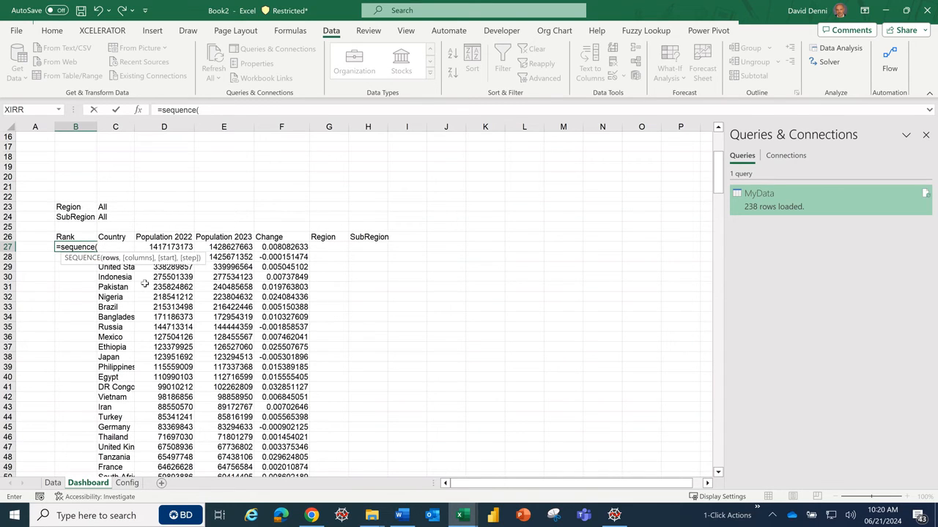
type("counta")
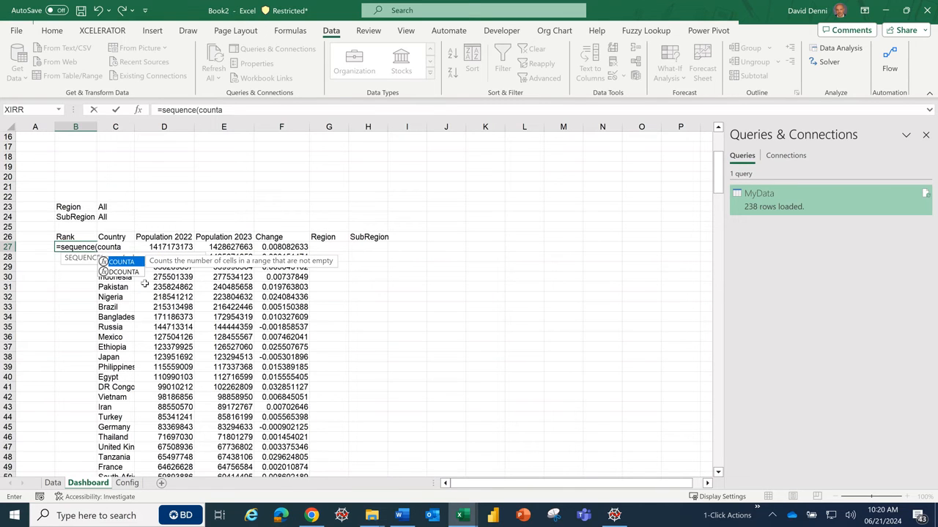
type("(")
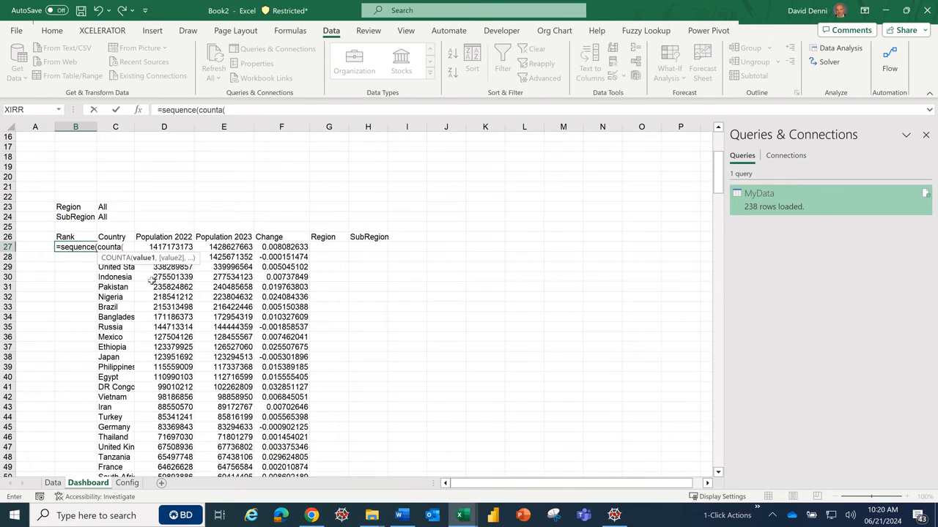
left_click_drag(720, 180, 720, 189)
left_click_drag(113, 461, 125, 174)
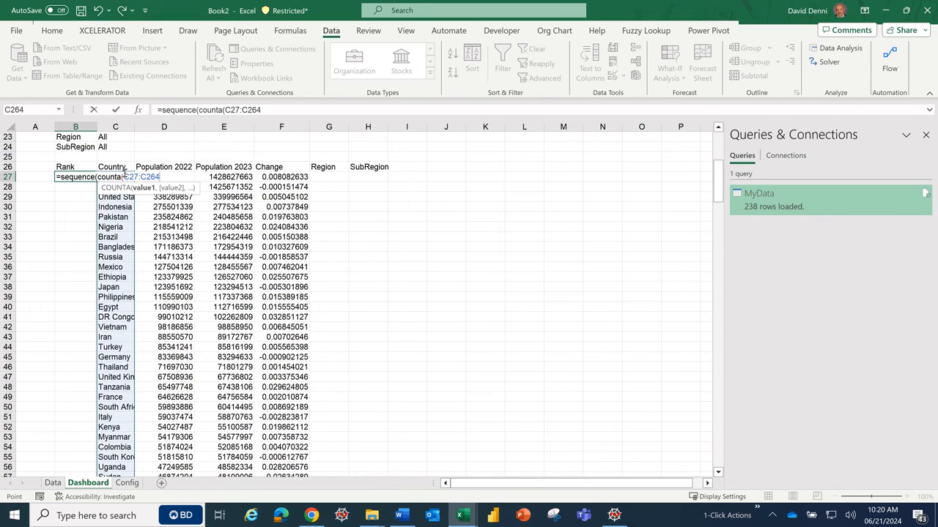
Complete the SEQUENCE formula with 1 column, a start of 1 and a step of 1, and enter it
type(")")
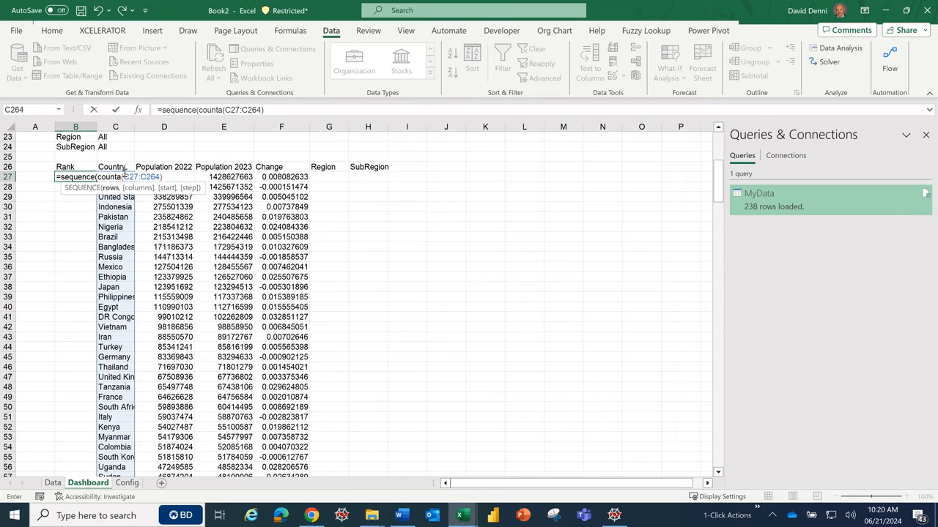
type(",1,1,")
type("1")
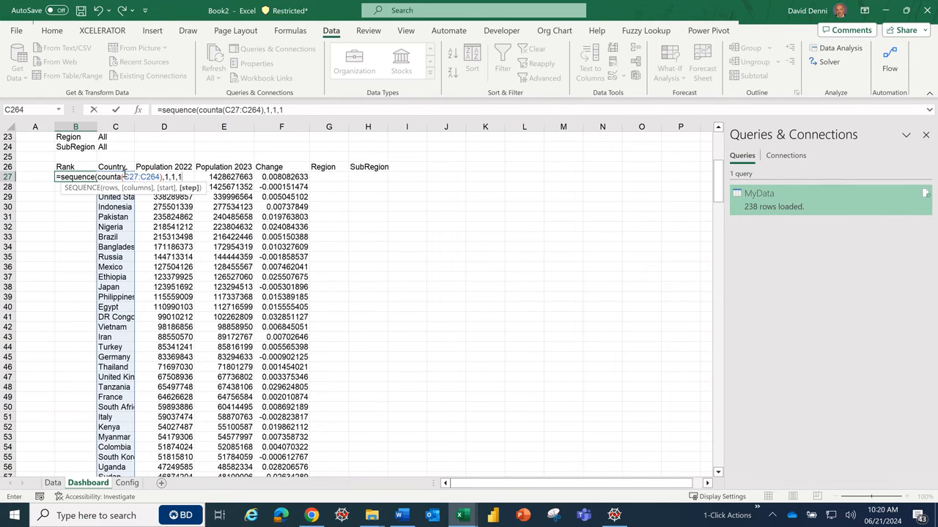
type(")")
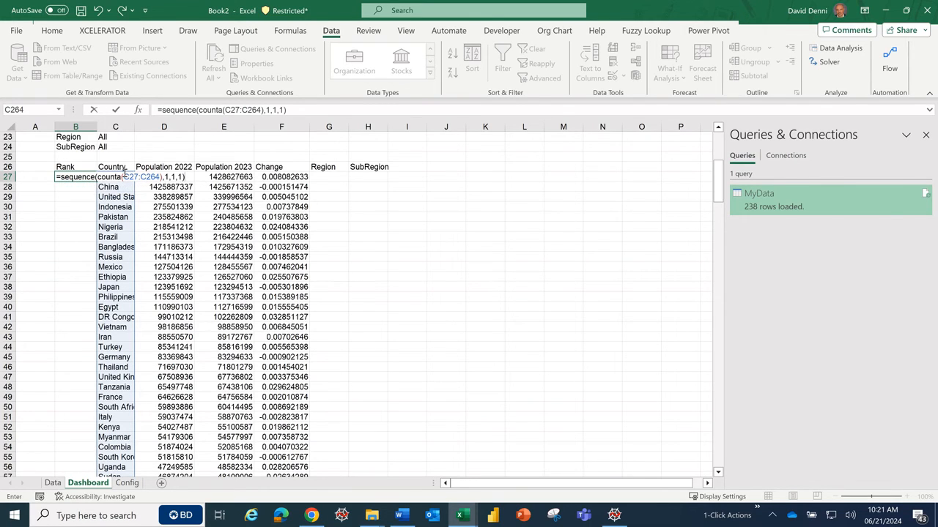
key("Return")
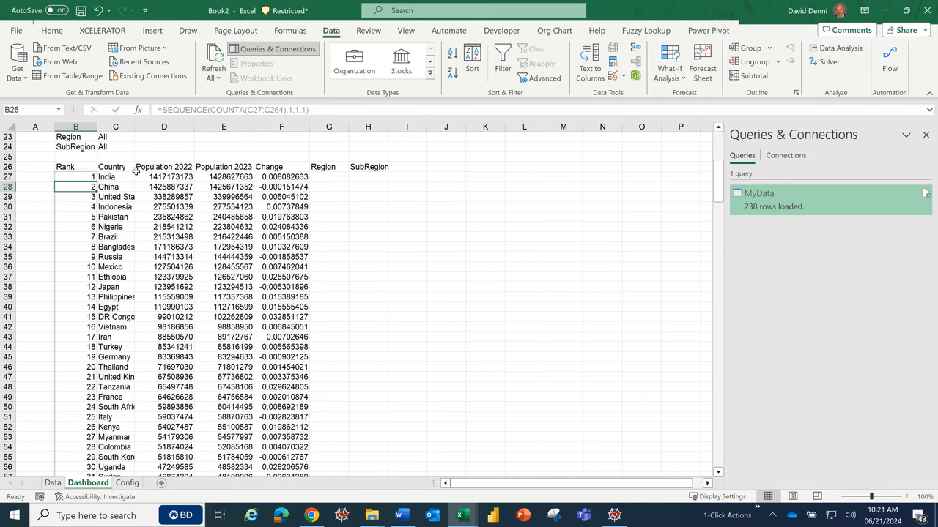
Test the ranked table by setting Region to Europe and SubRegion to Eastern Europe
scroll(149, 240, "up", 1)
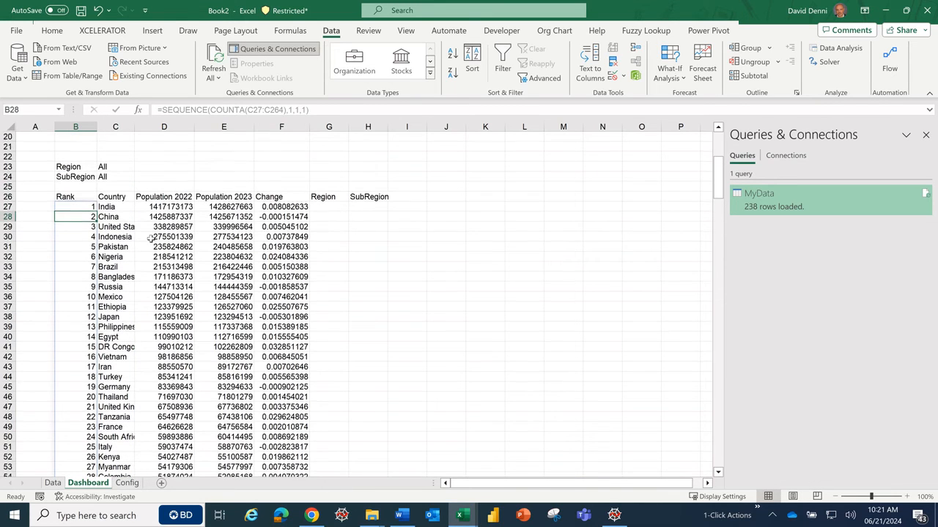
left_click(118, 170)
left_click(139, 167)
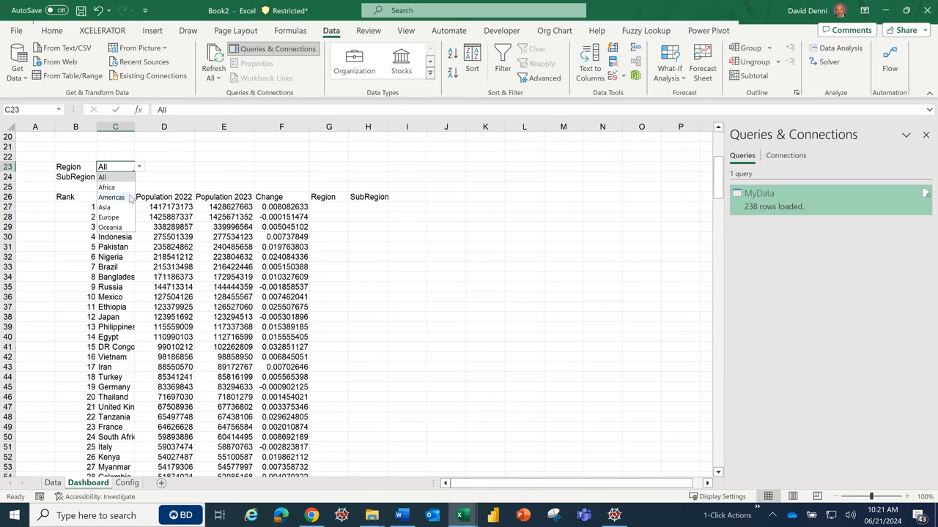
left_click(130, 220)
left_click(129, 177)
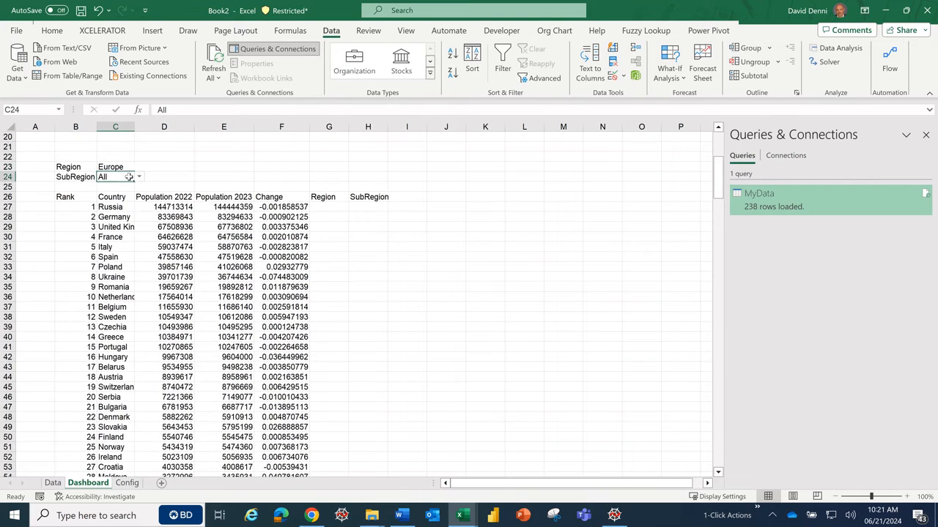
left_click(140, 178)
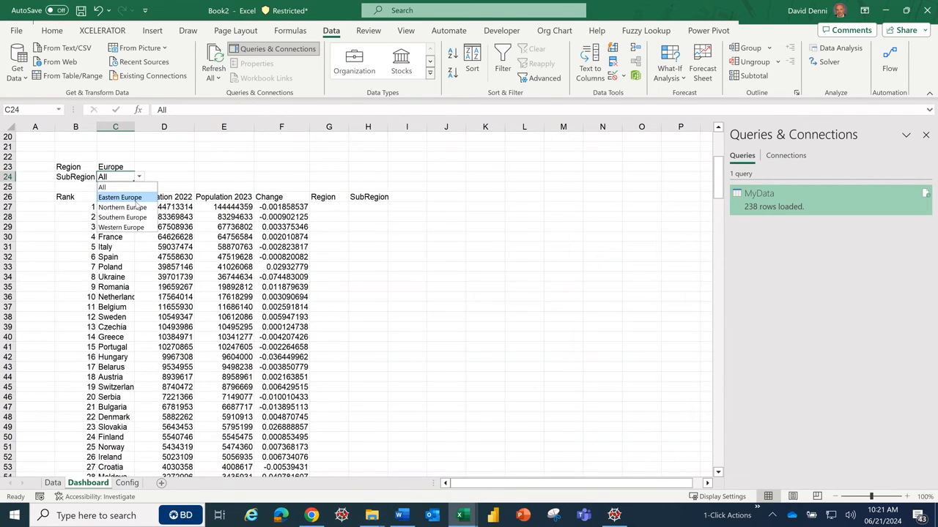
left_click(136, 203)
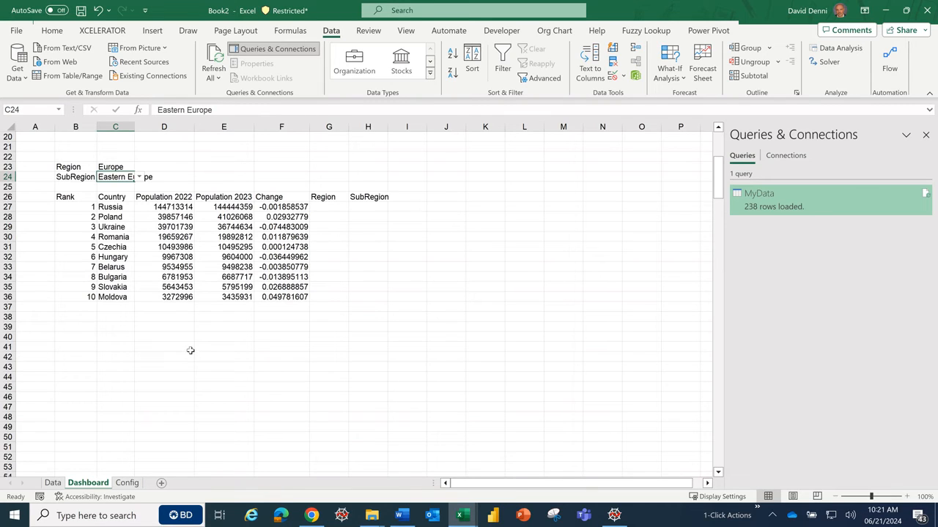
Set Region and SubRegion back to All to list every country
left_click(110, 166)
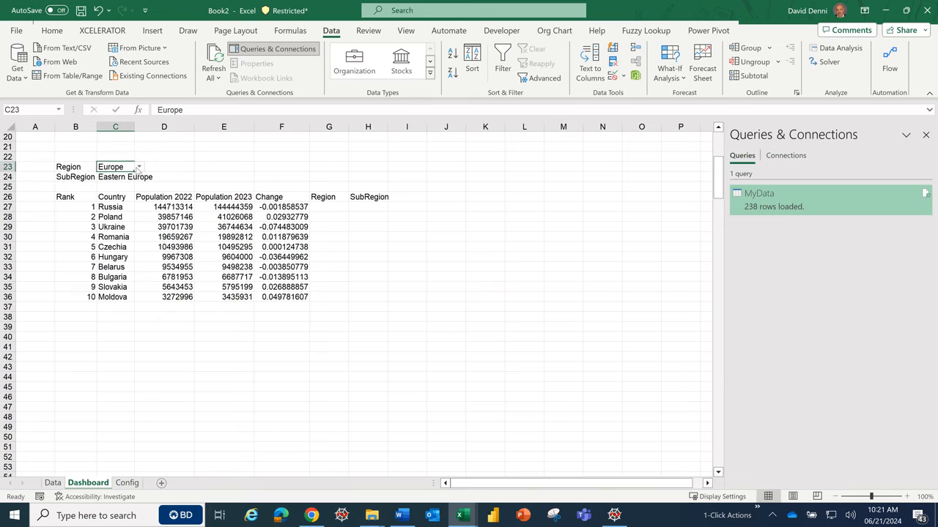
left_click(137, 167)
left_click(117, 178)
left_click(117, 179)
left_click(138, 176)
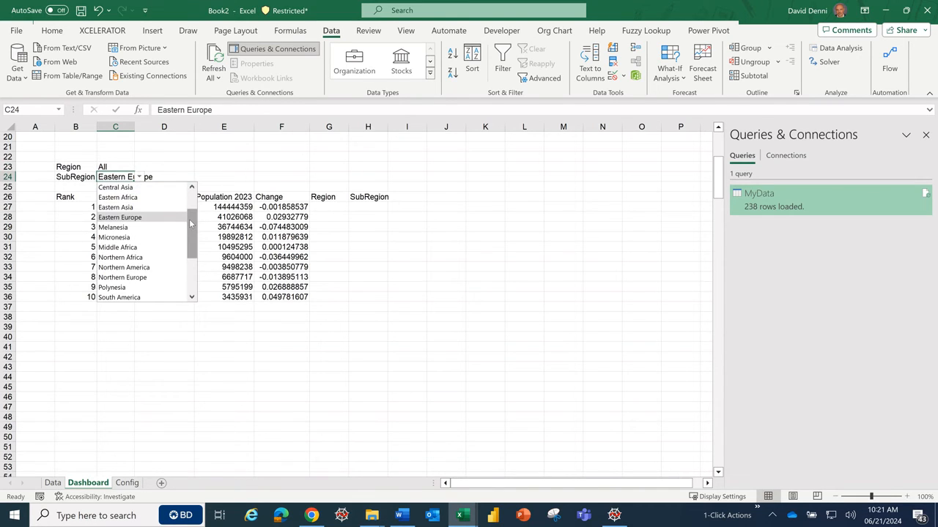
left_click_drag(191, 224, 190, 205)
left_click(152, 188)
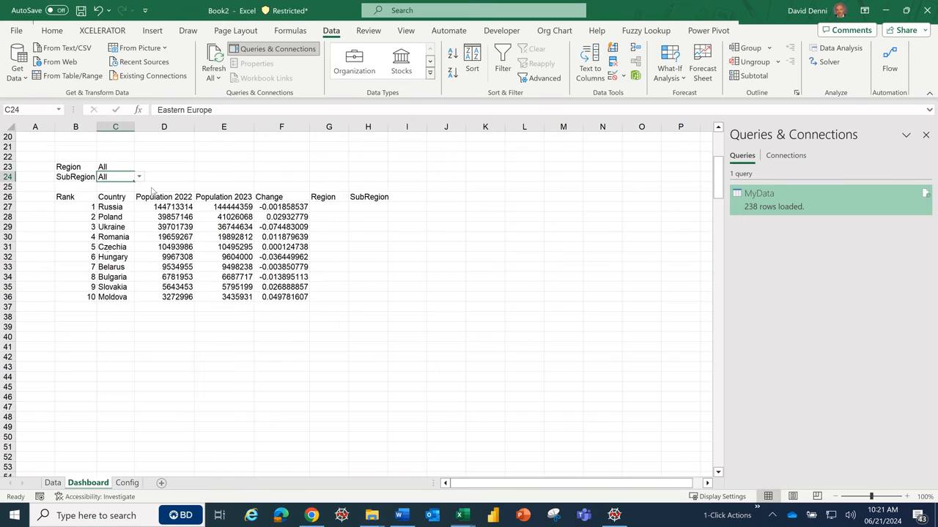
Check in the Customize Ribbon options that Developer is enabled among the Main Tabs, and accept the options
scroll(300, 224, "up", 2)
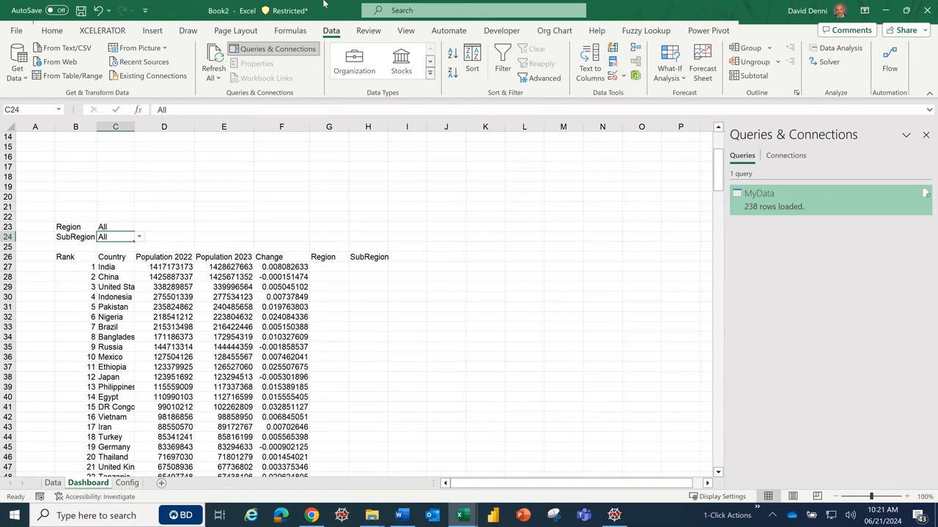
left_click(236, 199)
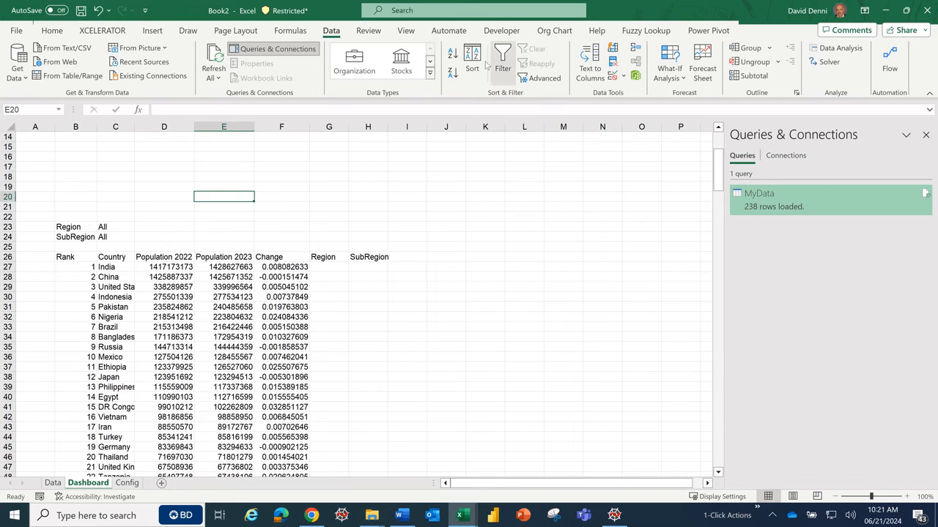
left_click(495, 33)
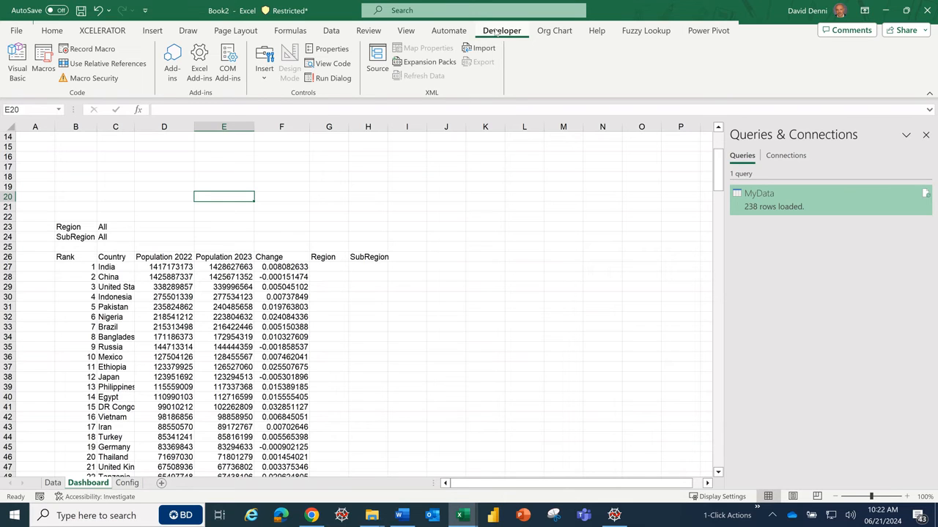
left_click(28, 31)
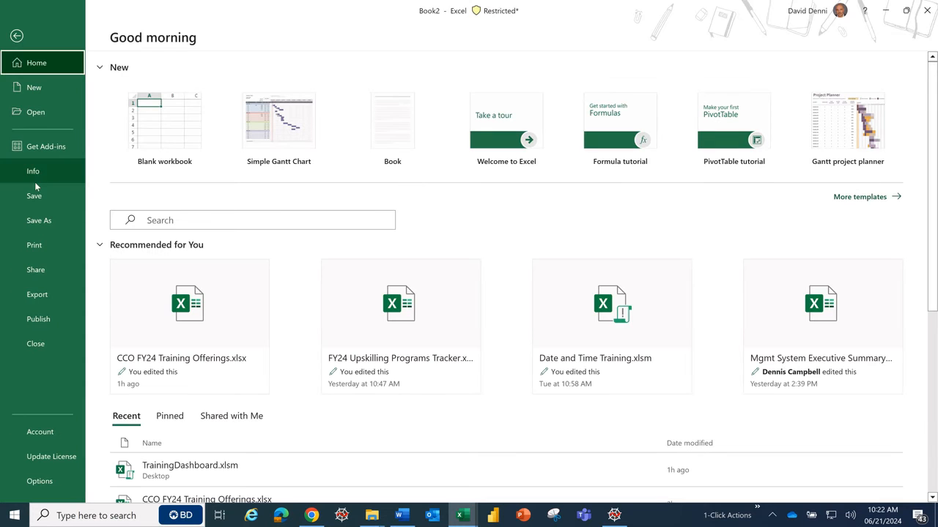
left_click(32, 482)
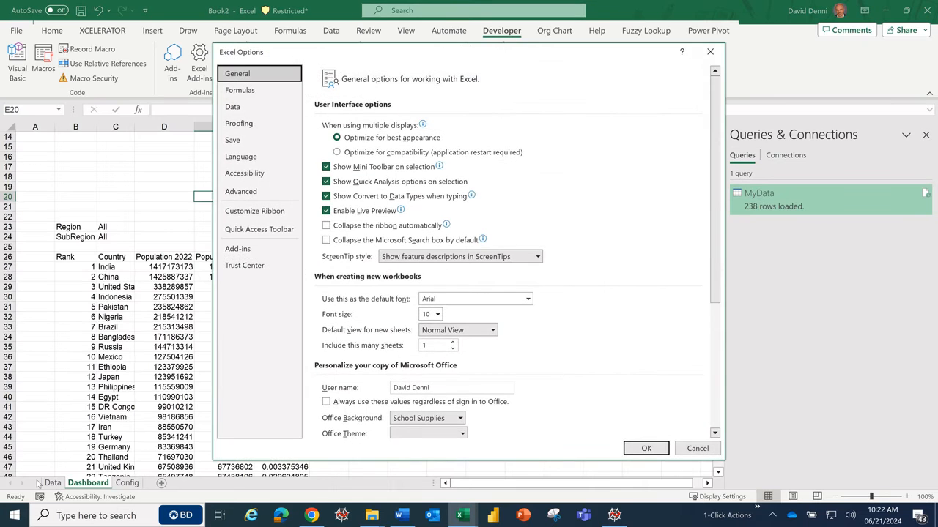
left_click(247, 212)
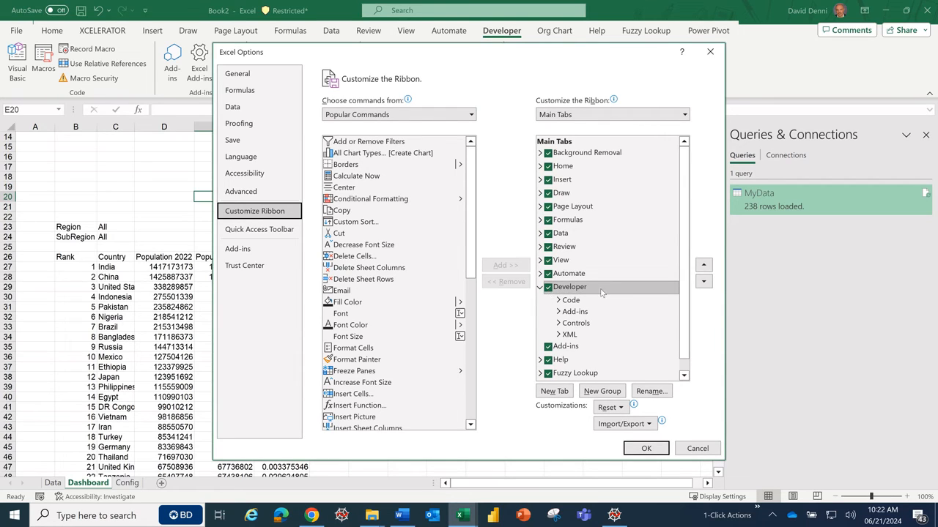
left_click(650, 454)
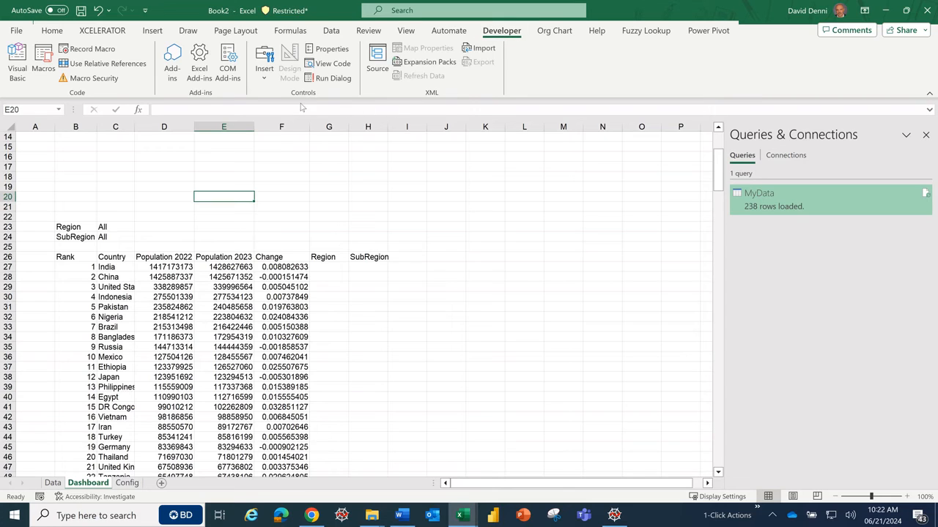
Insert a Check Box form control across columns E and F around row 24, just above the table headers
left_click(265, 74)
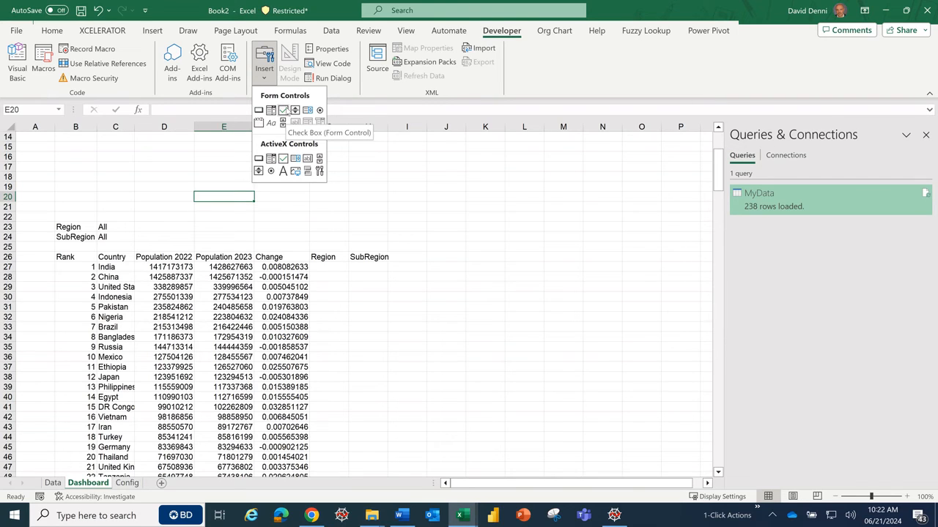
left_click(284, 110)
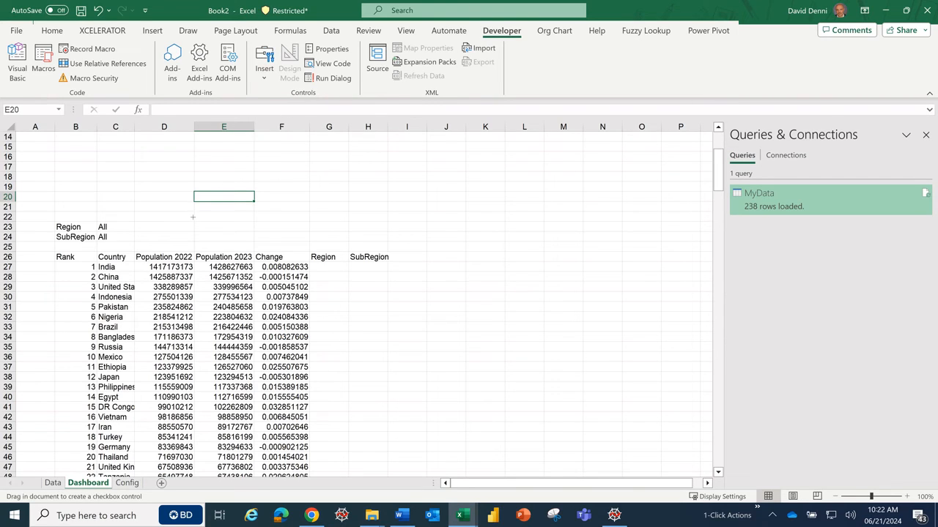
left_click_drag(200, 231, 286, 238)
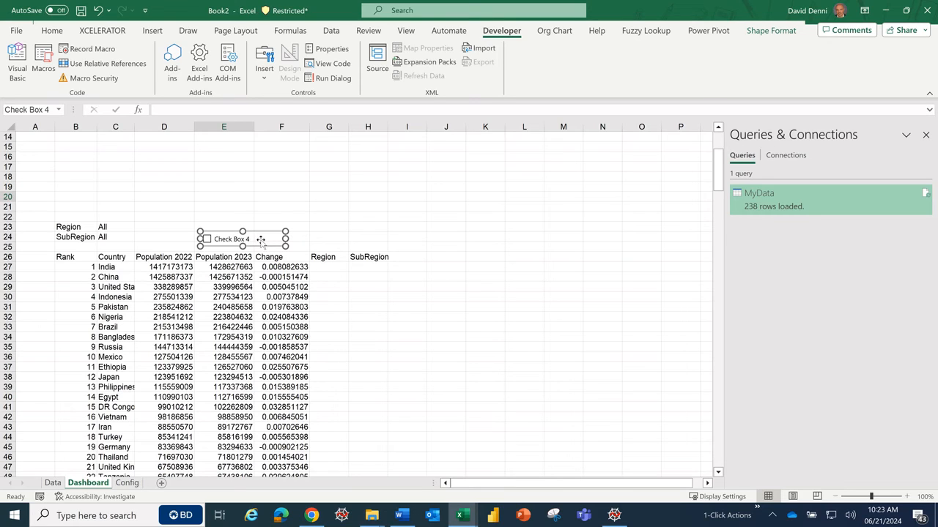
Change the check box's label text to "Show Region and SubRegion"
right_click(264, 239)
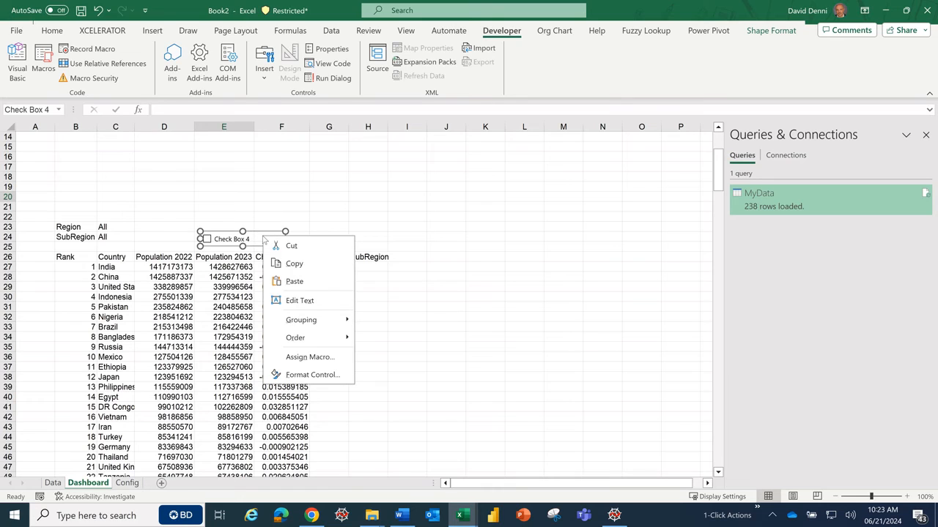
left_click(310, 299)
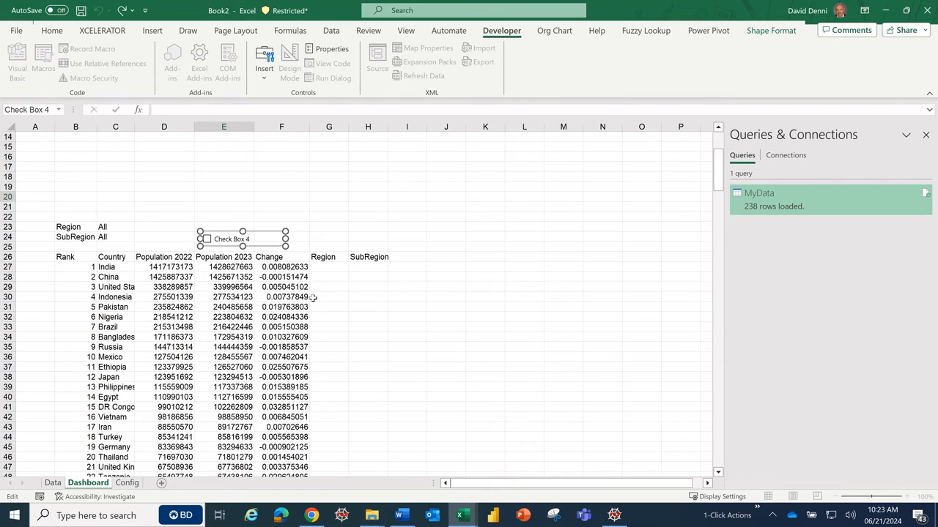
key("ctrl+a")
key("BackSpace")
type("Show Region and")
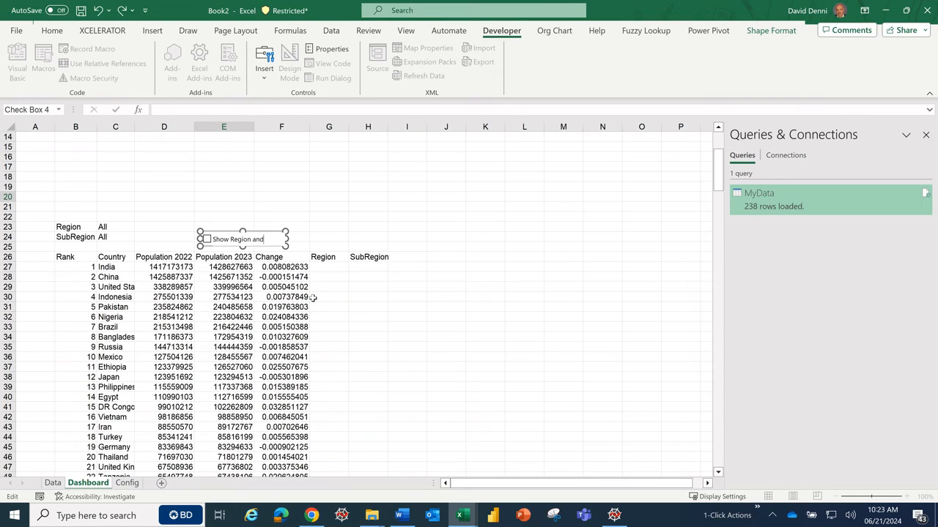
type(" Sub")
type("Region")
left_click(411, 287)
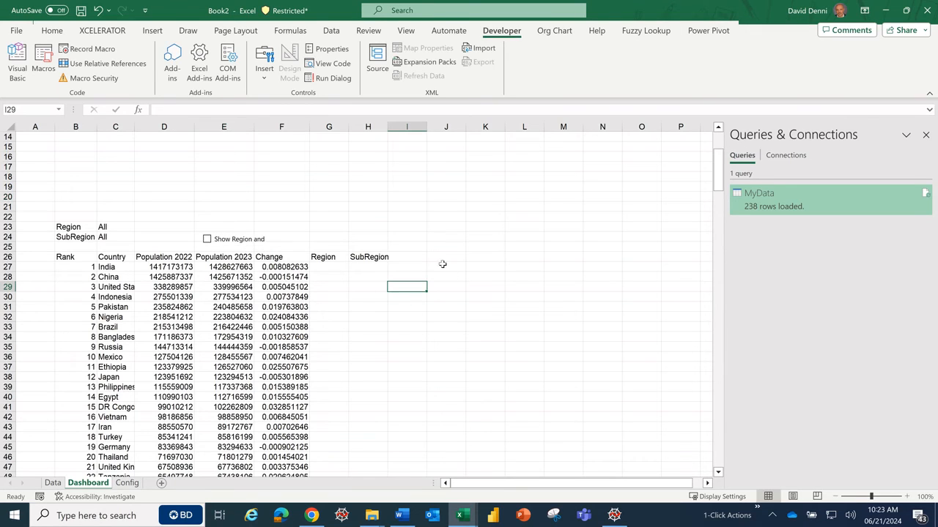
Resize the check box's width so that it just fits its full label
right_click(260, 243)
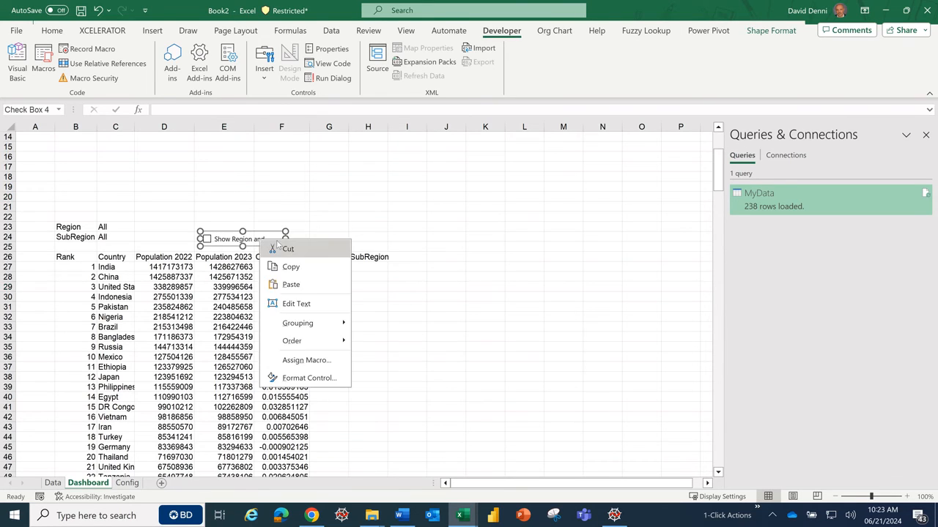
key("Escape")
left_click_drag(288, 238, 328, 238)
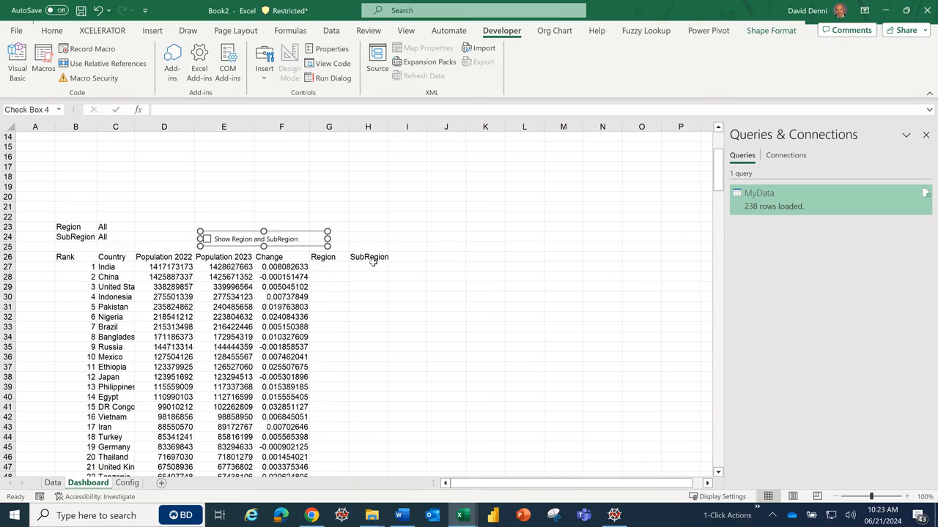
left_click_drag(327, 239, 304, 238)
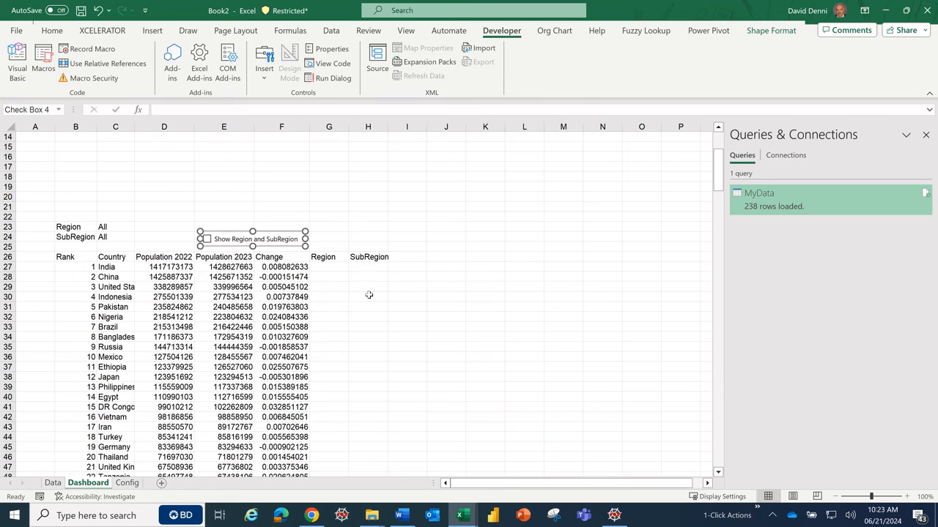
left_click(399, 296)
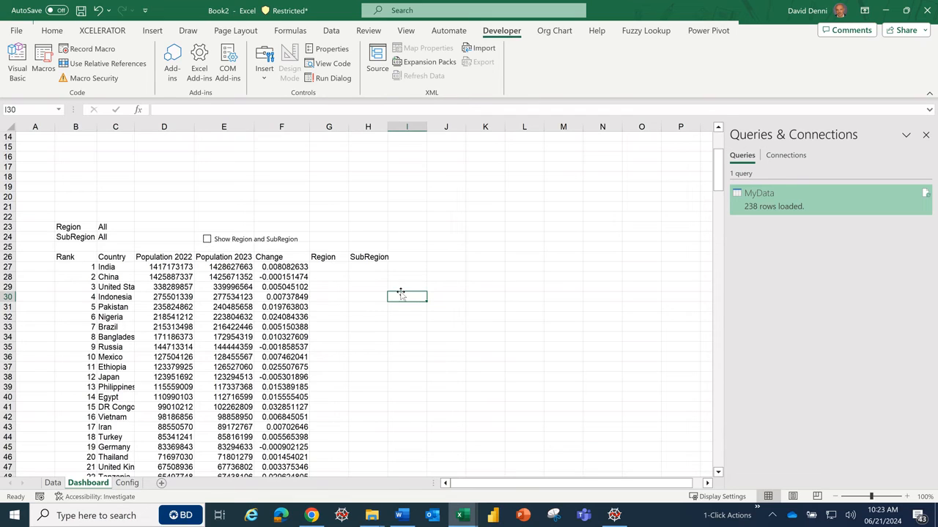
Link the check box to cell F4 on the Config sheet through its control format settings
right_click(249, 238)
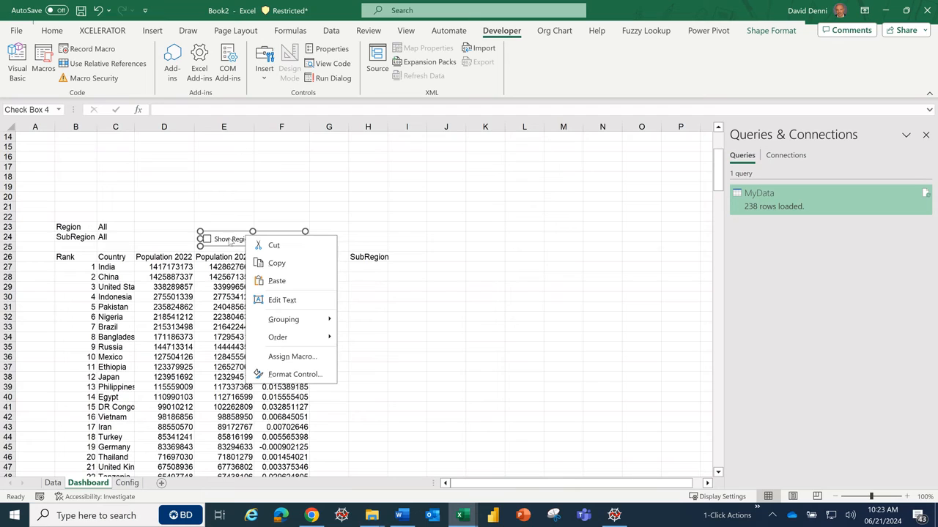
left_click(308, 374)
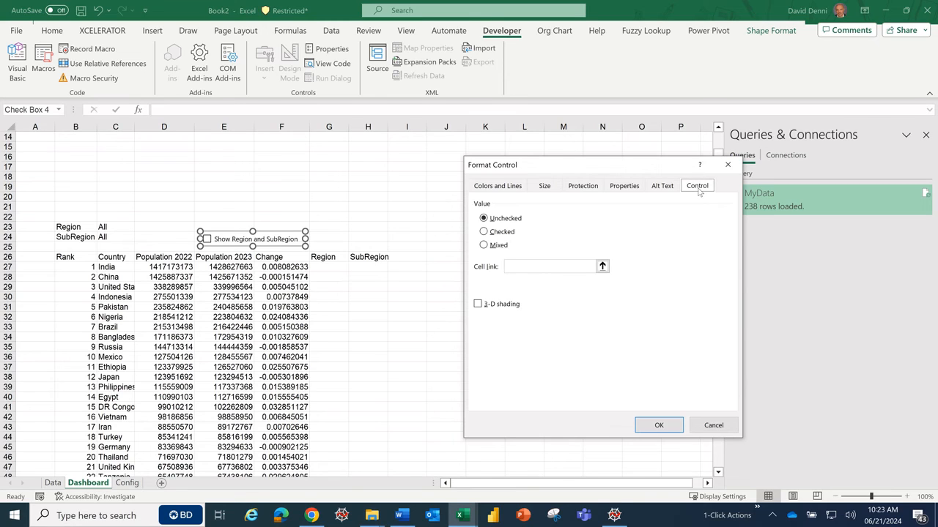
left_click(532, 269)
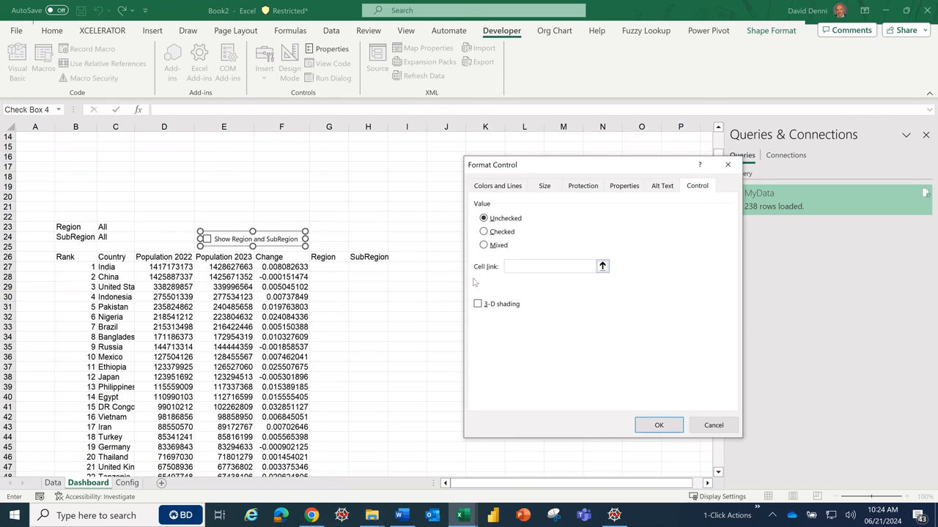
left_click(128, 484)
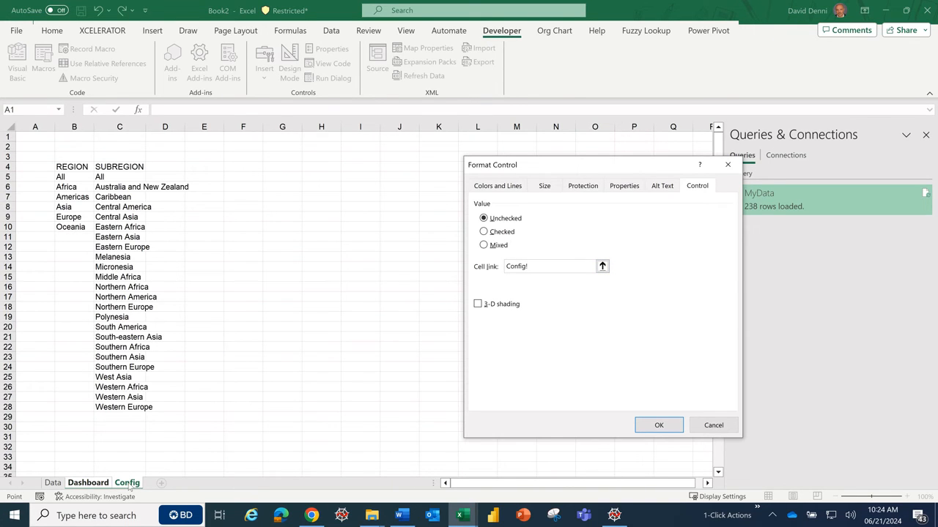
left_click(244, 170)
left_click(659, 426)
left_click(461, 366)
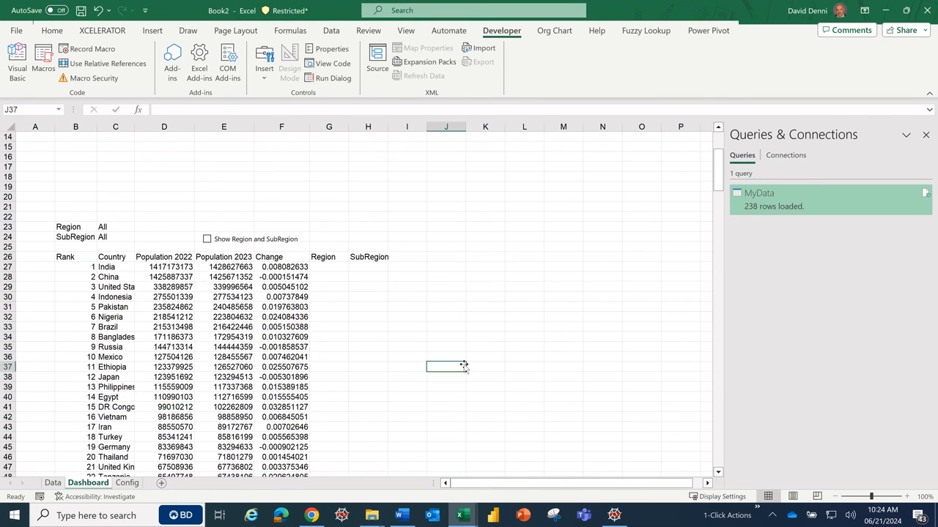
Test the check box by ticking and unticking it on Dashboard, checking the linked cell F4 on Config each time
left_click(222, 243)
left_click(127, 482)
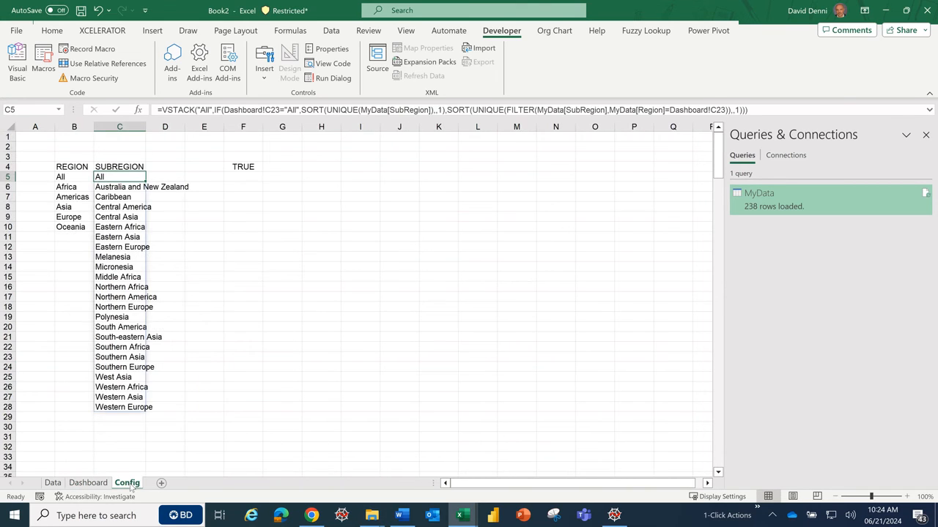
left_click(244, 171)
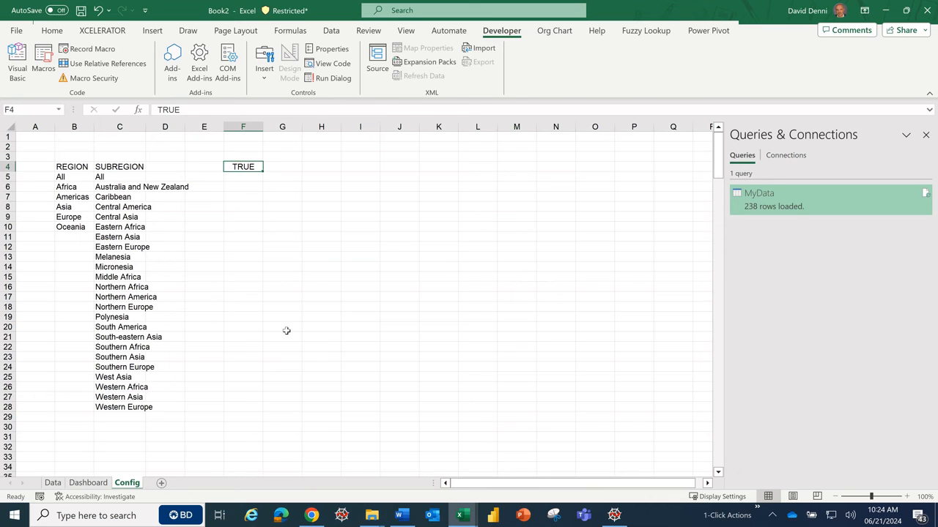
left_click(88, 484)
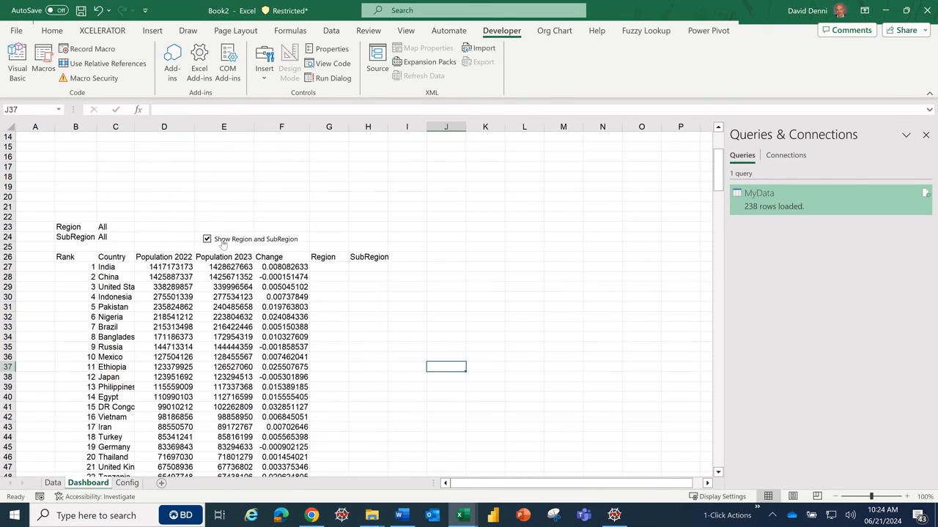
left_click(126, 484)
left_click(260, 206)
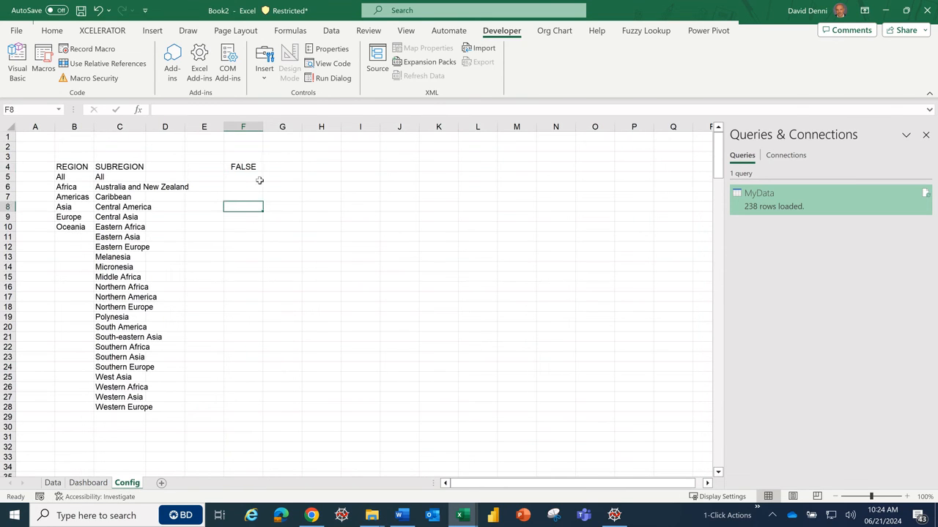
left_click(244, 165)
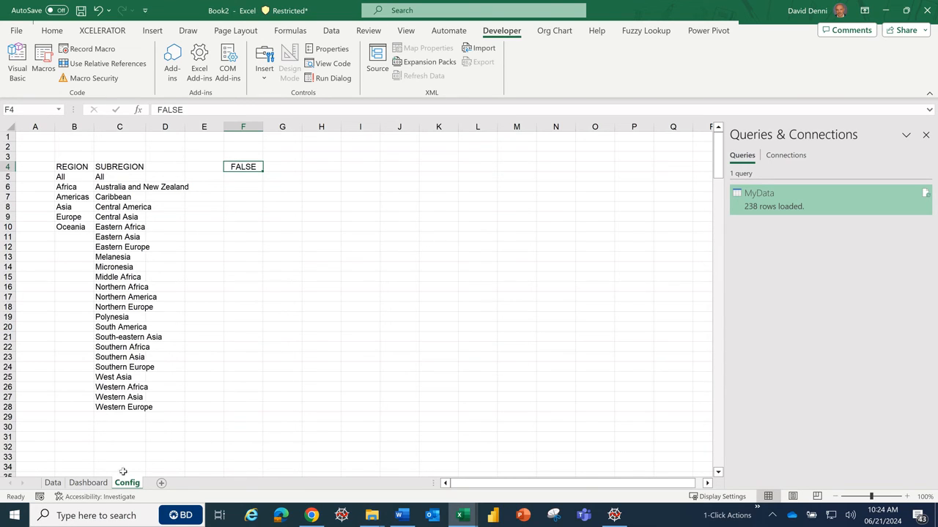
left_click(87, 484)
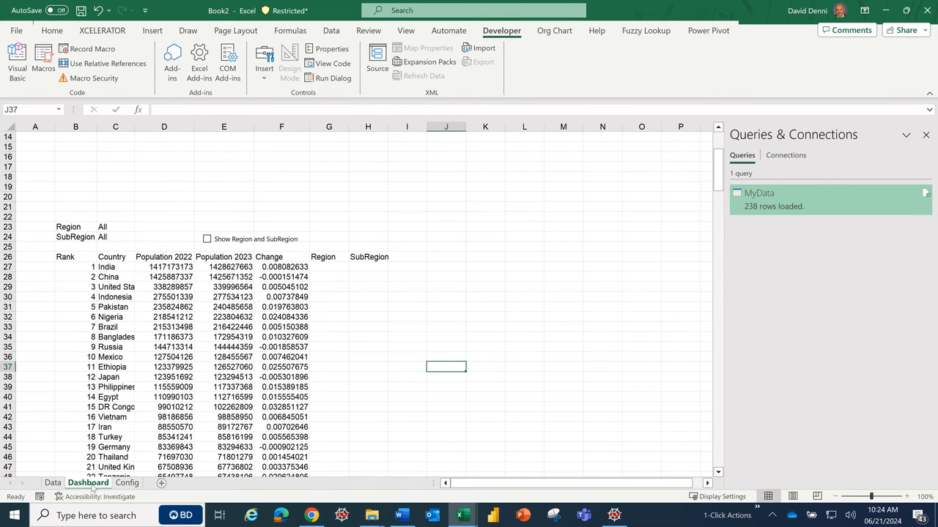
Check the positions of the Region and SubRegion columns on the Data sheet, and copy the formula text from Dashboard cell C27 into G27
left_click(391, 317)
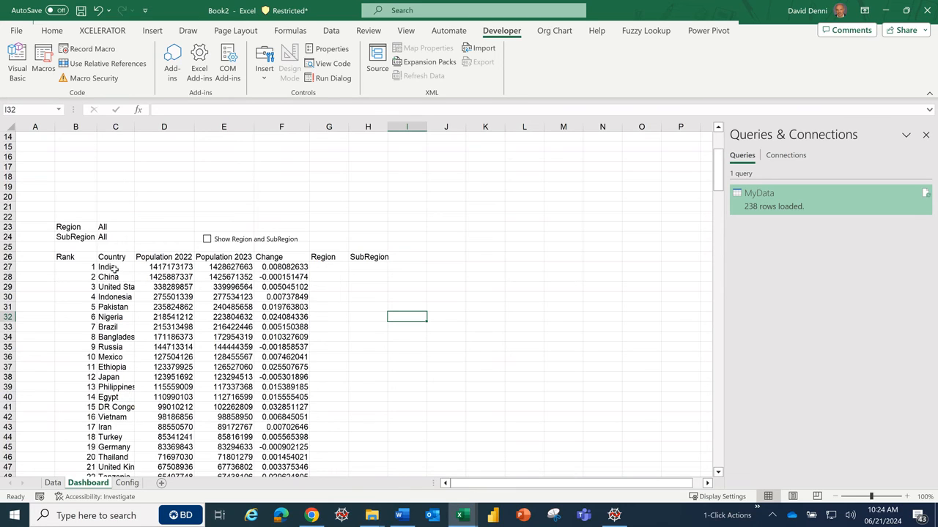
left_click(114, 270)
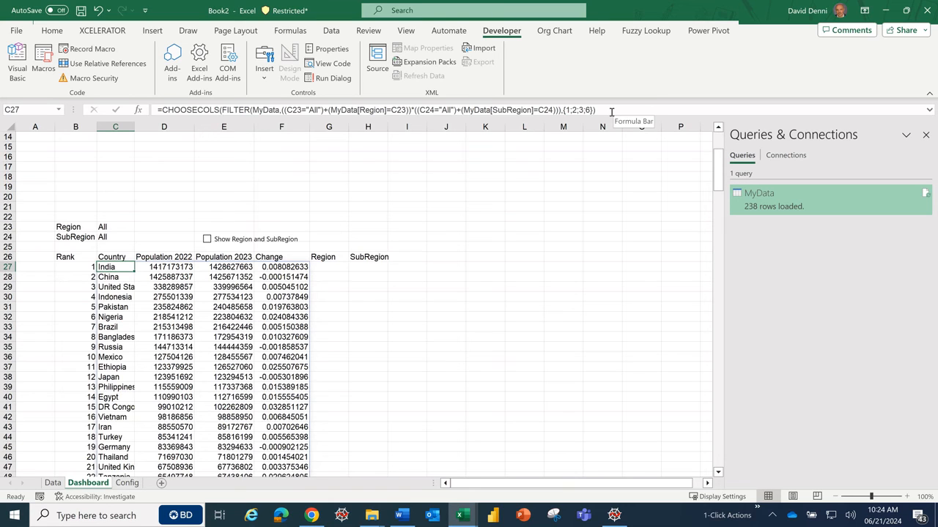
left_click(53, 485)
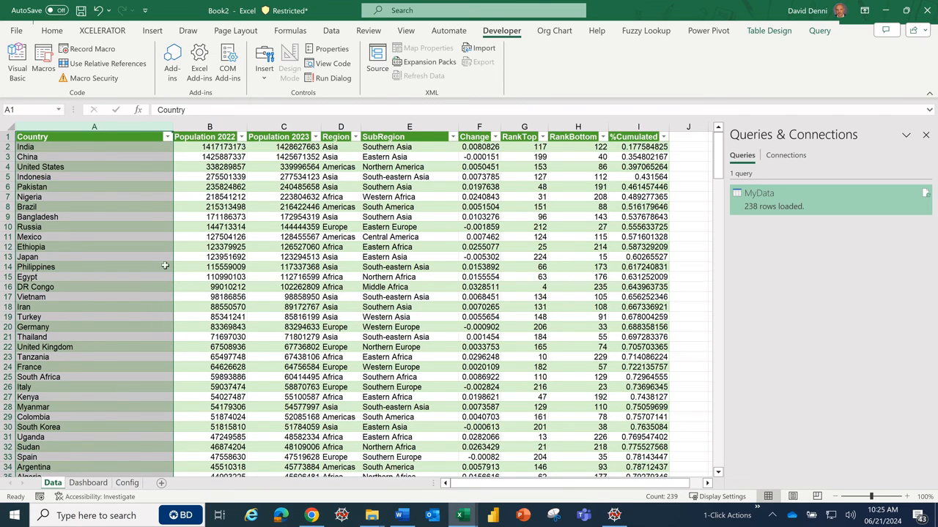
left_click(347, 126)
left_click(409, 126)
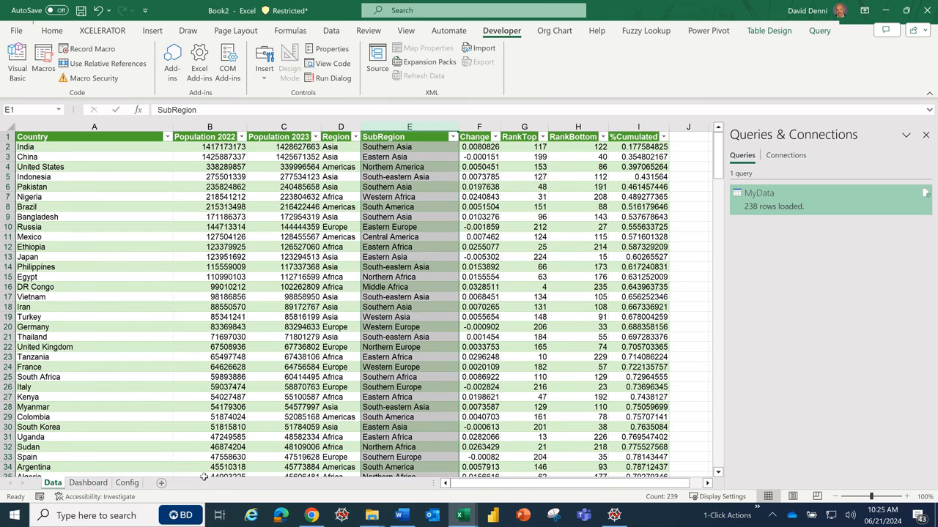
left_click(96, 485)
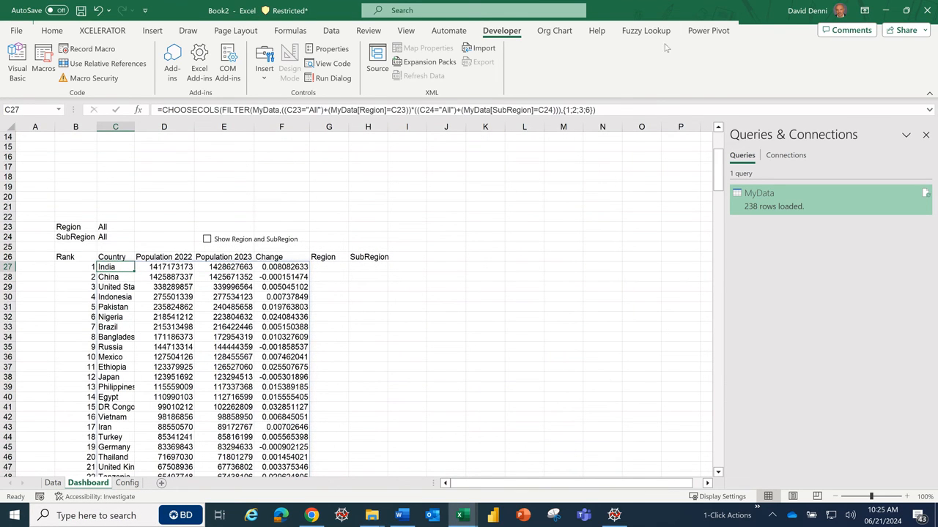
left_click_drag(617, 109, 136, 101)
key("ctrl+c")
key("Escape")
left_click(323, 267)
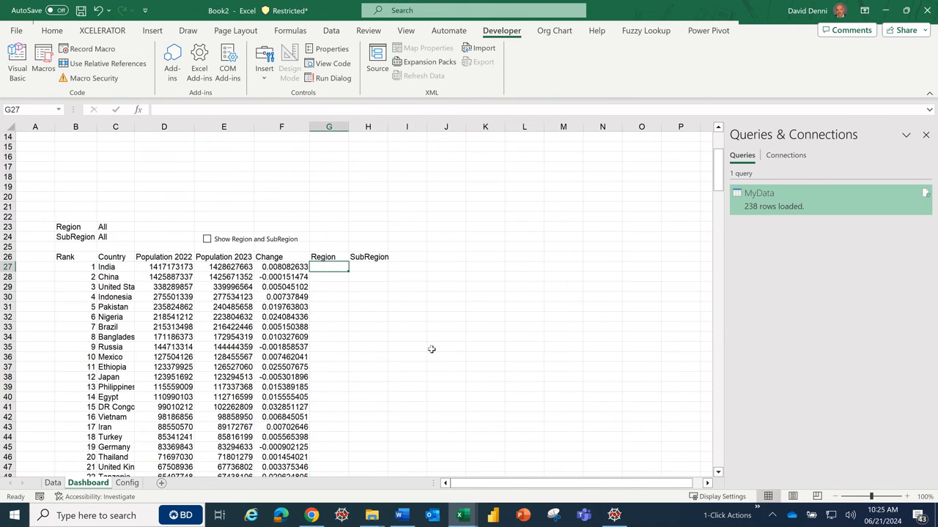
left_click(186, 110)
key("ctrl+v")
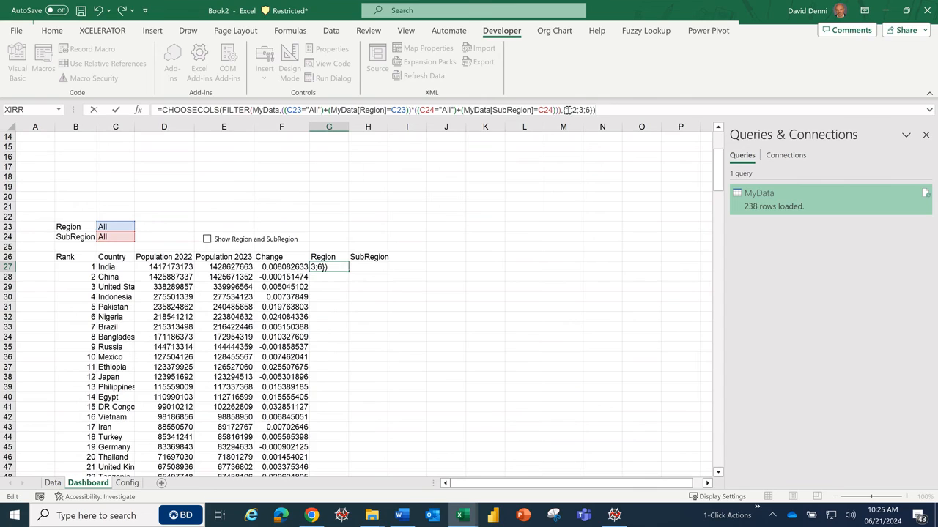
Change the column list in the G27 CHOOSECOLS formula to {4;5}
left_click(579, 110)
key("BackSpace")
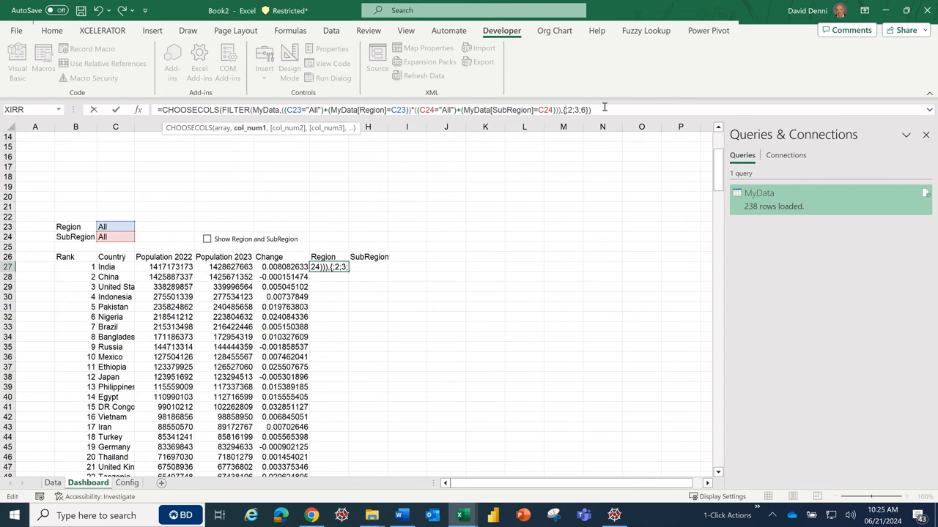
type("4")
key("Right")
key("Right")
key("BackSpace")
type("5")
key("Delete")
key("Delete")
key("Delete")
key("Delete")
Wrap the CHOOSECOLS formula in G27 in an IF that returns it when Config!F4=TRUE and "" otherwise
left_click(162, 110)
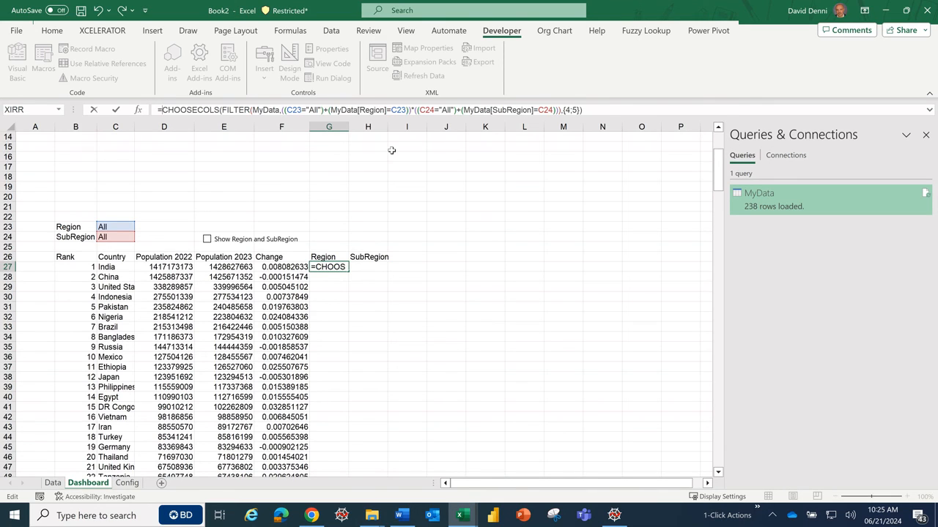
type("if")
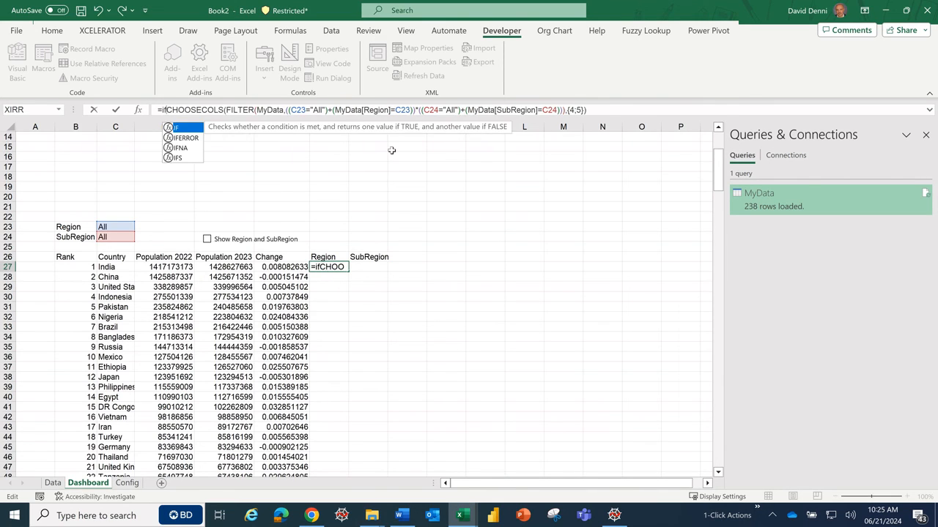
type("(")
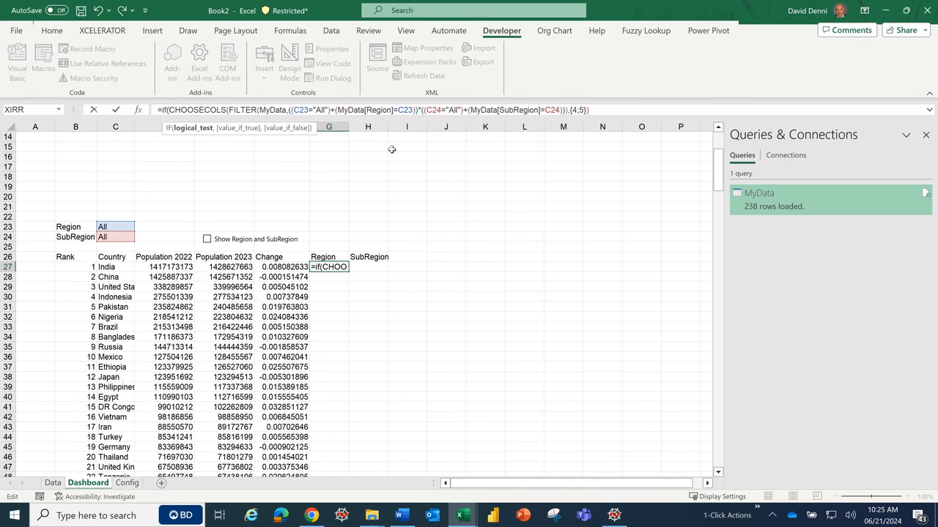
left_click(129, 484)
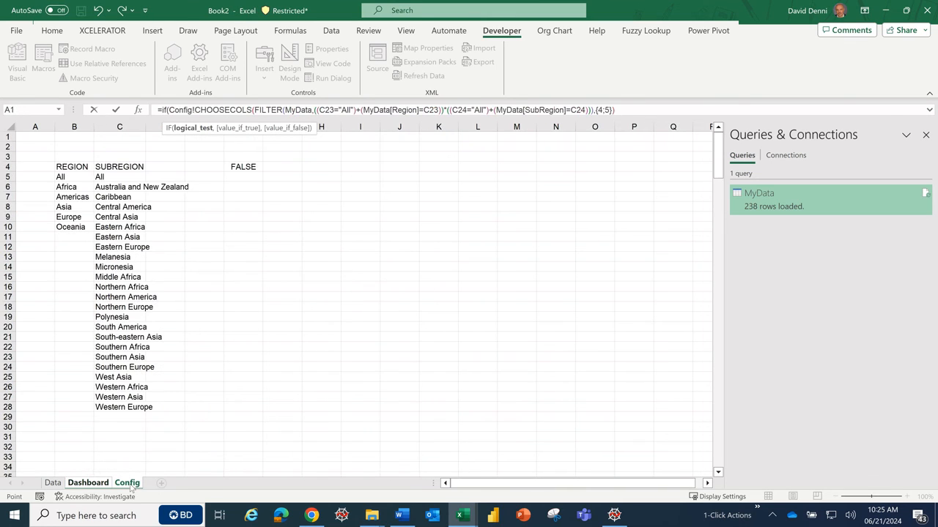
left_click(243, 167)
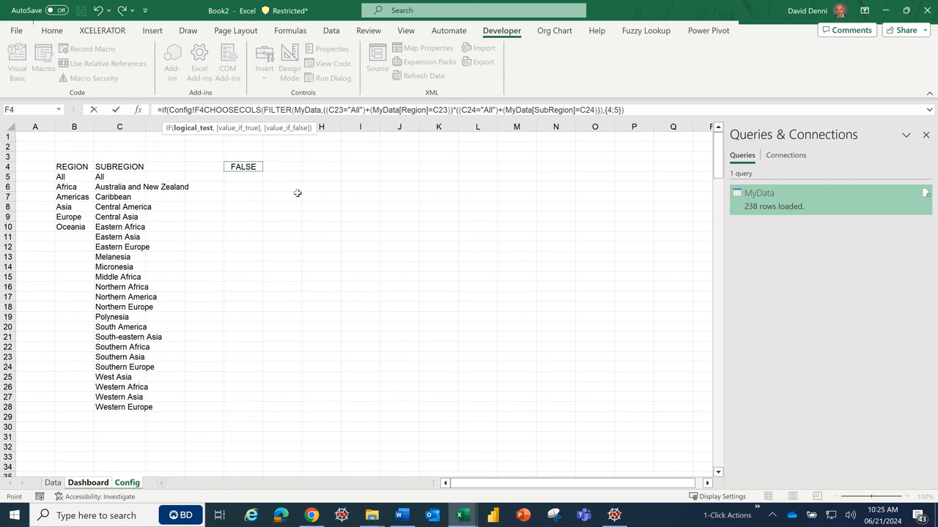
type("=TRUE")
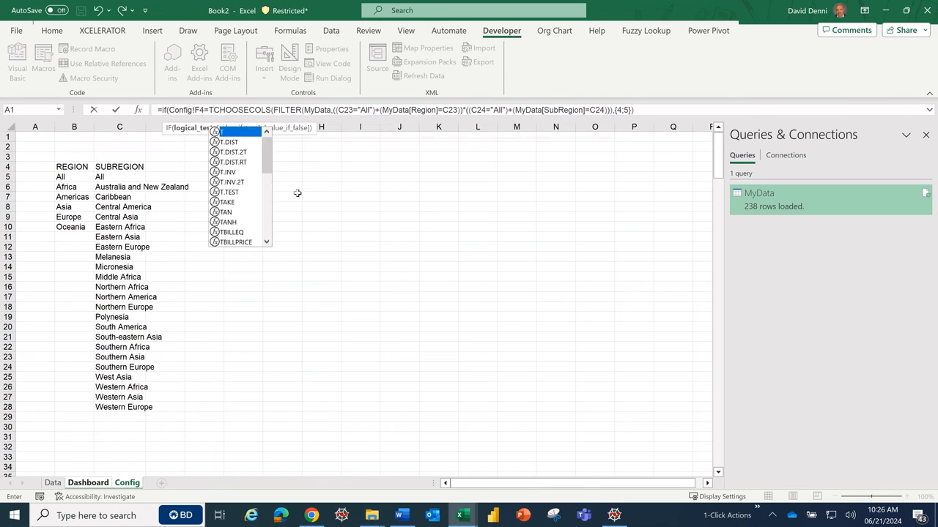
type(",")
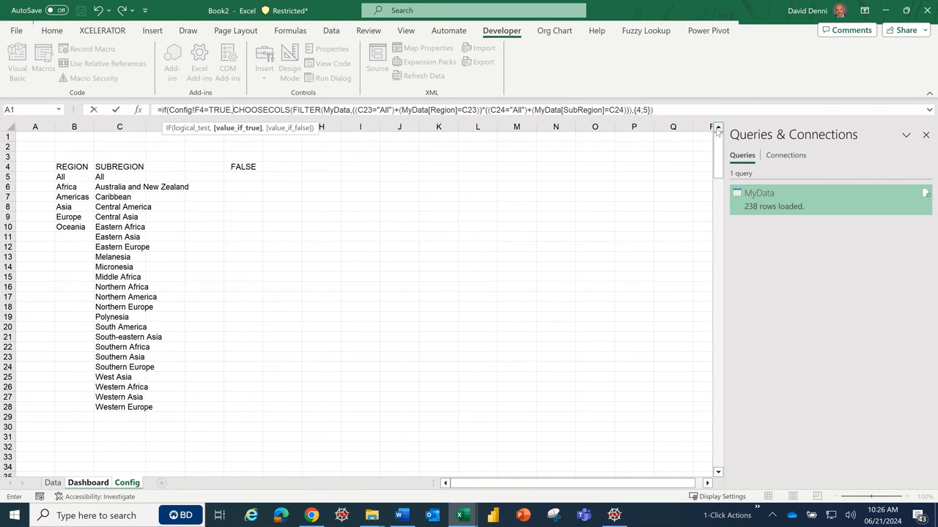
left_click(680, 107)
type(",")
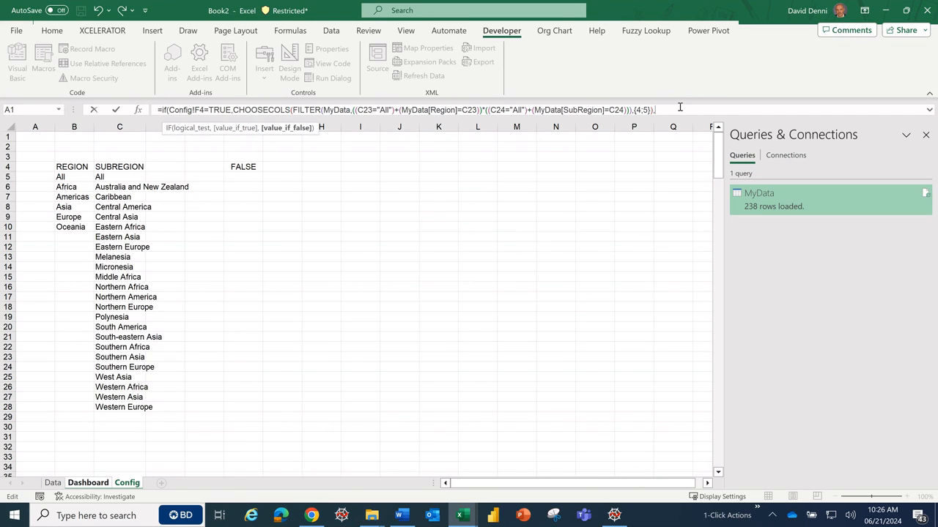
type("\"\")")
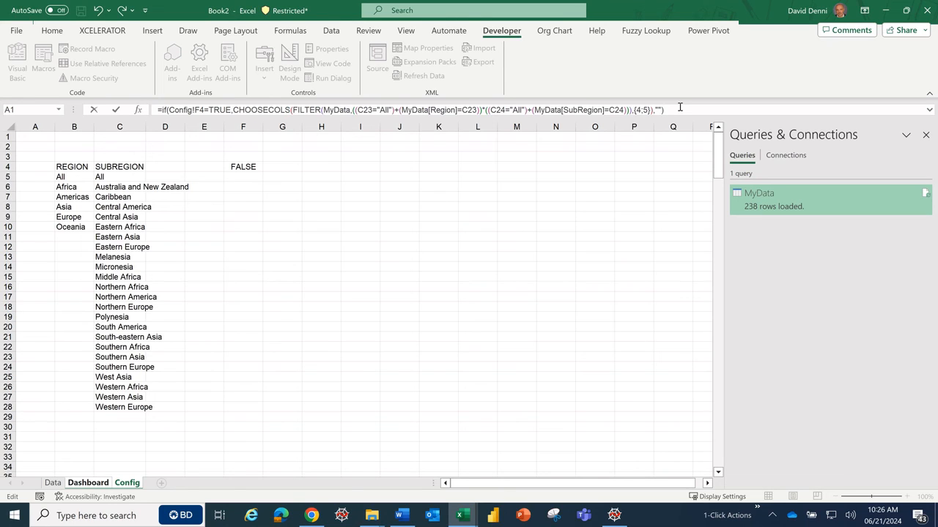
key("Return")
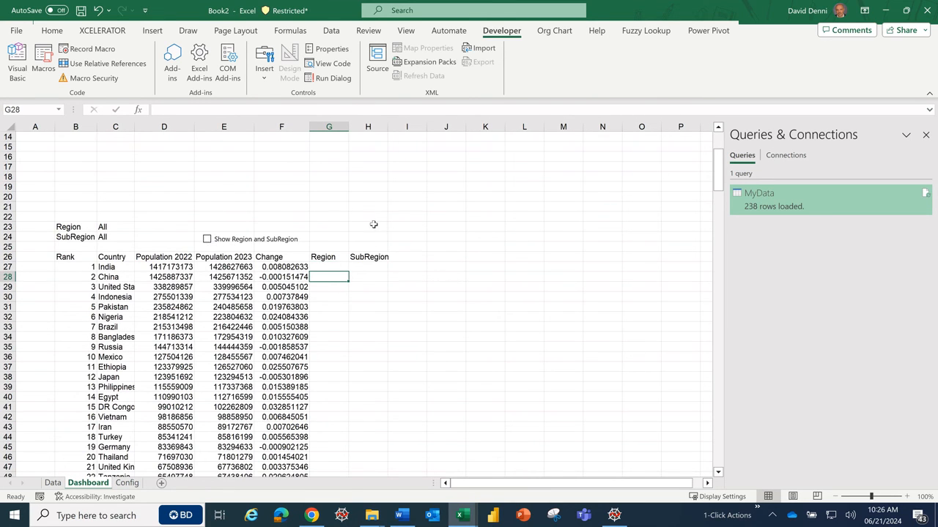
Test the Show Region and SubRegion check box by ticking and unticking it repeatedly while watching the Region and SubRegion values
scroll(374, 224, "down", 1)
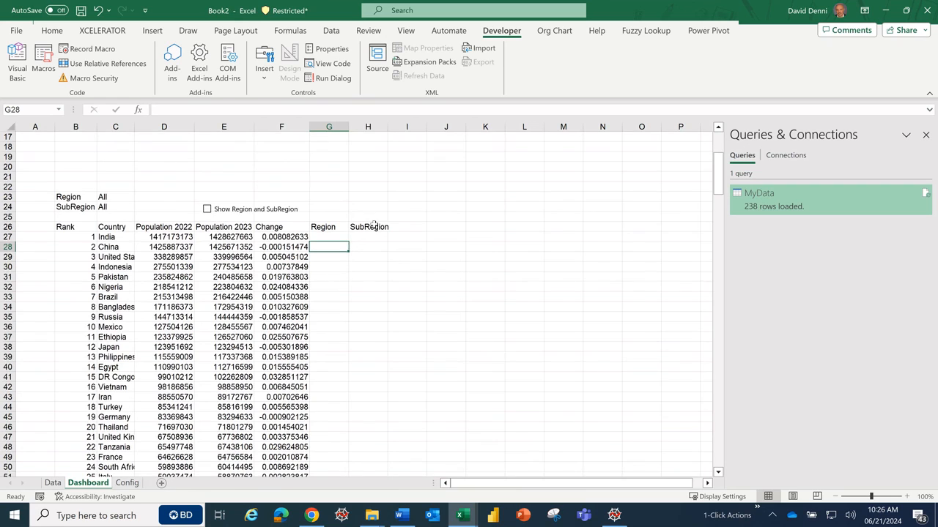
left_click(219, 211)
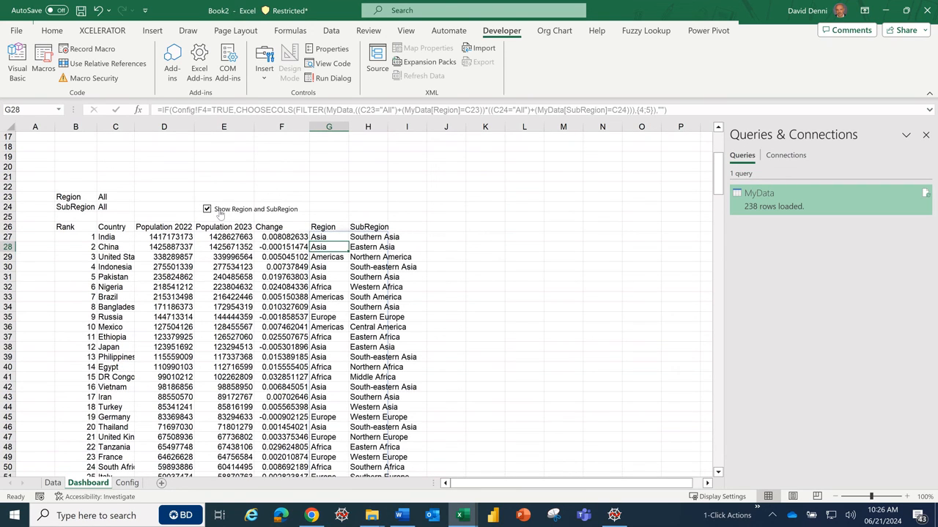
left_click(220, 211)
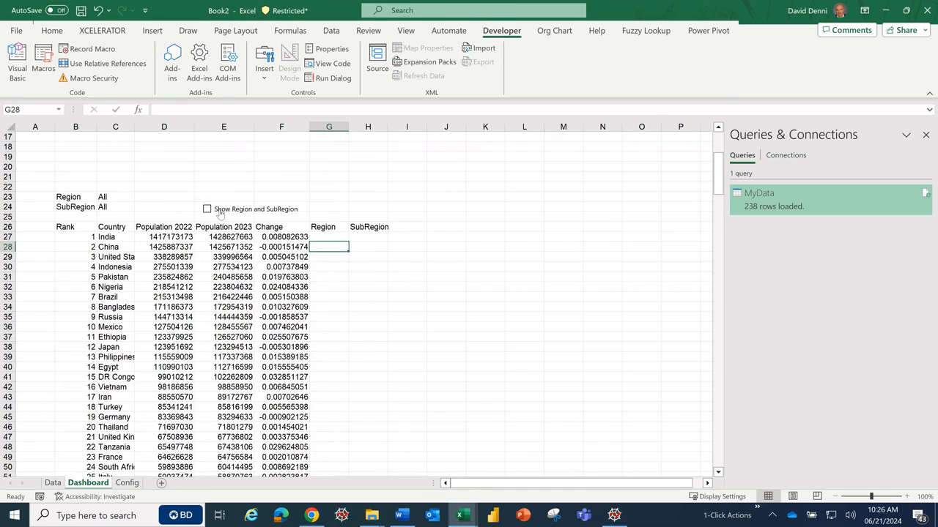
left_click(220, 212)
left_click(219, 211)
left_click(219, 212)
left_click(220, 212)
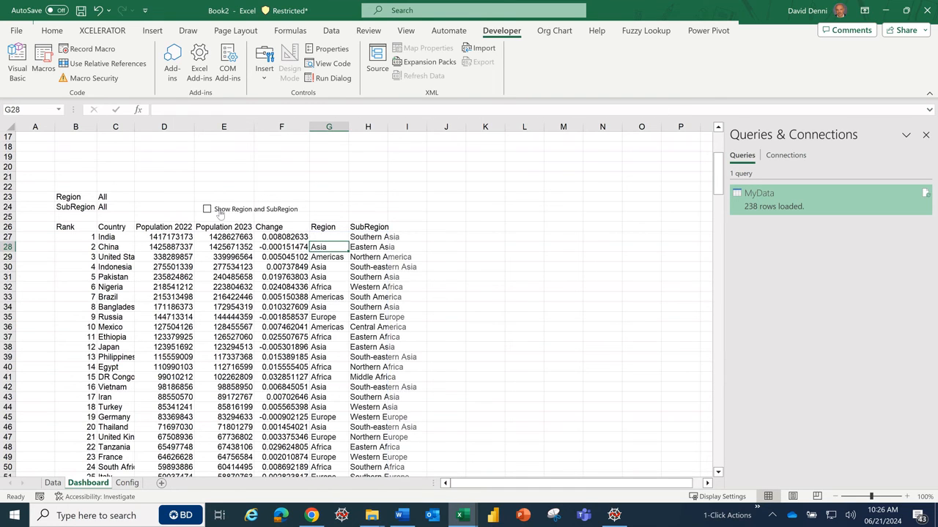
left_click(220, 211)
left_click(220, 212)
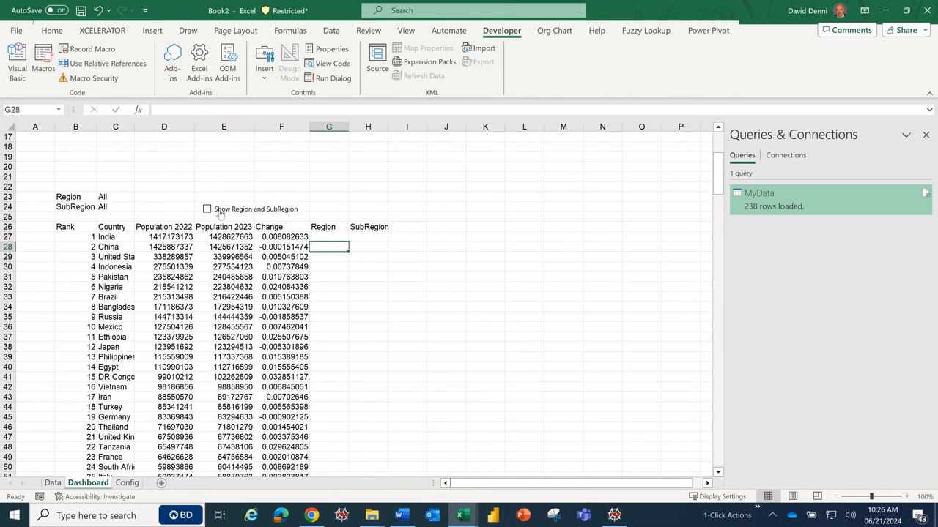
left_click(220, 212)
left_click(629, 275)
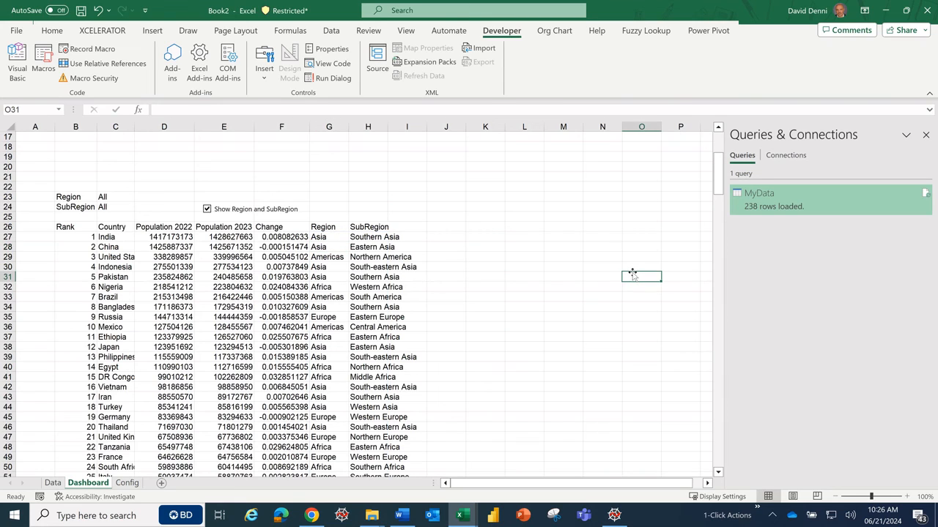
left_click(229, 211)
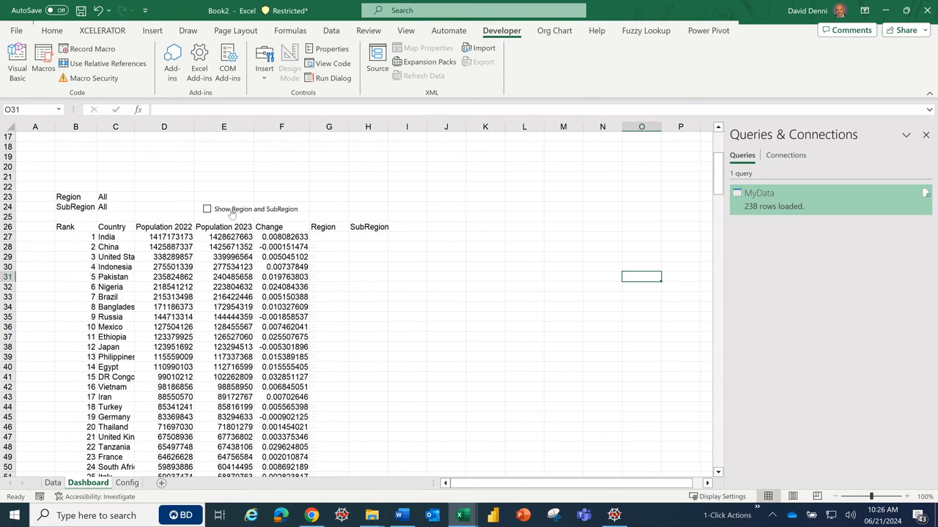
Replace the Region heading in G26 with the formula =IF(Config!F4=TRUE,"Region","")
left_click(333, 227)
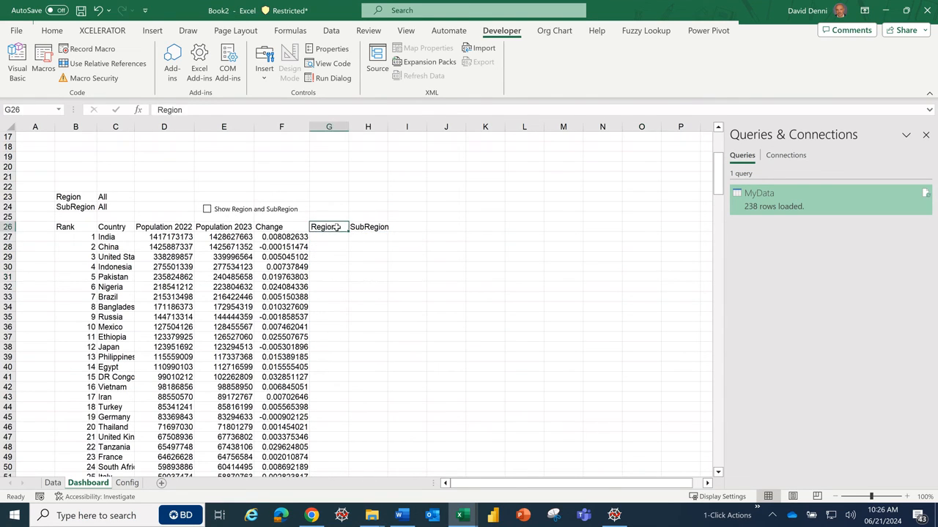
left_click(364, 227)
left_click(315, 227)
left_click(378, 229)
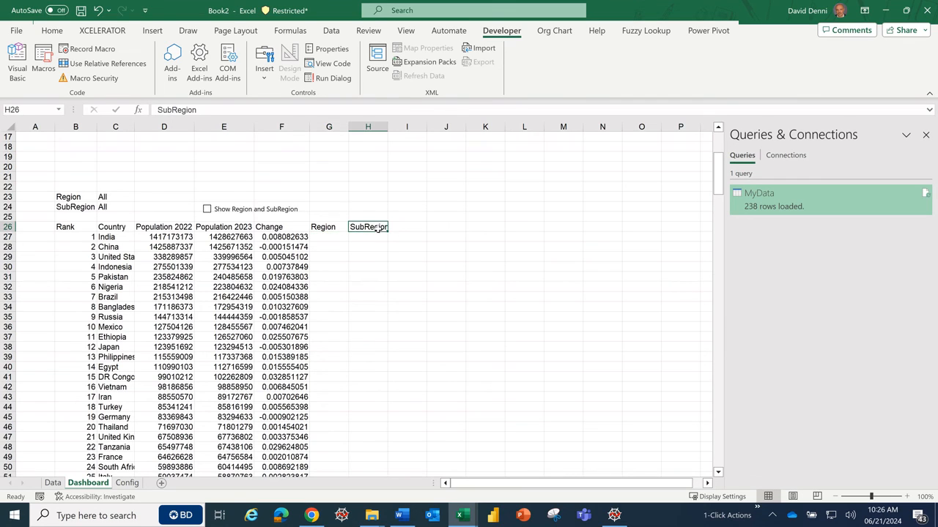
left_click(327, 229)
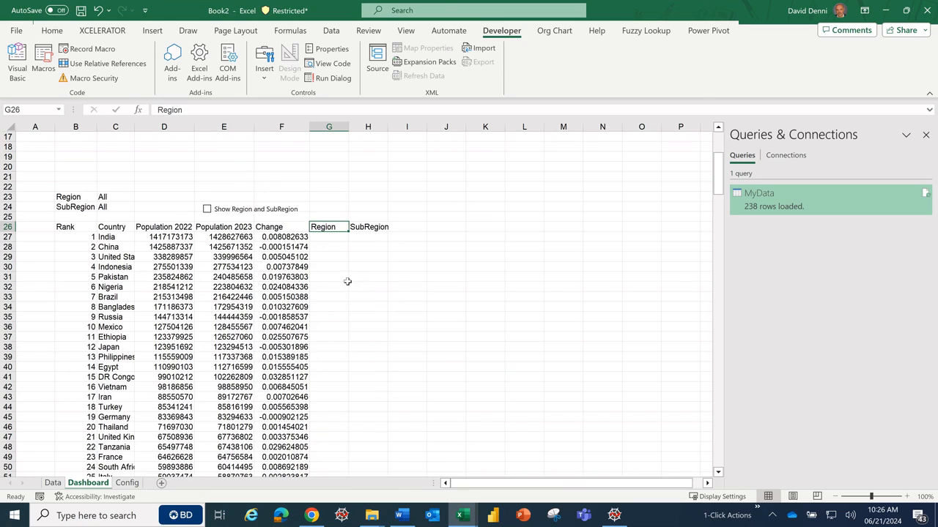
key("F2")
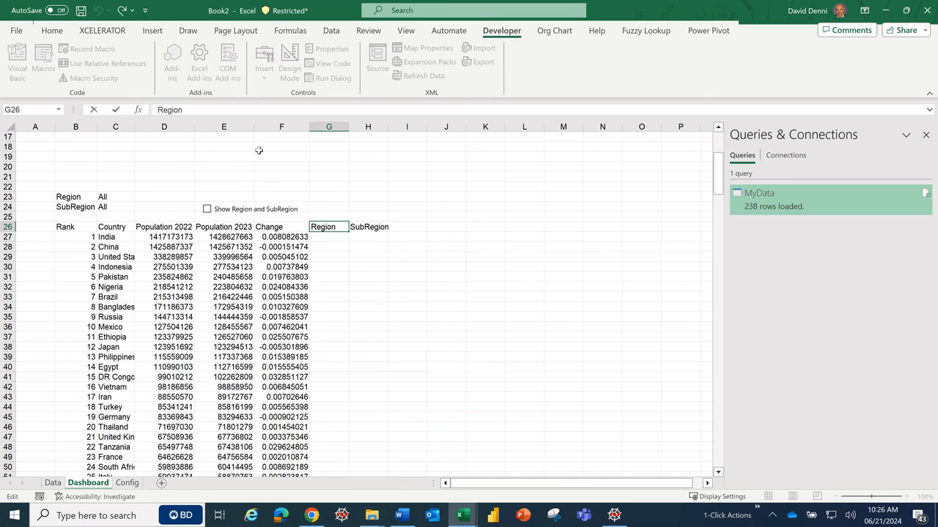
key("Home")
type("=IF(")
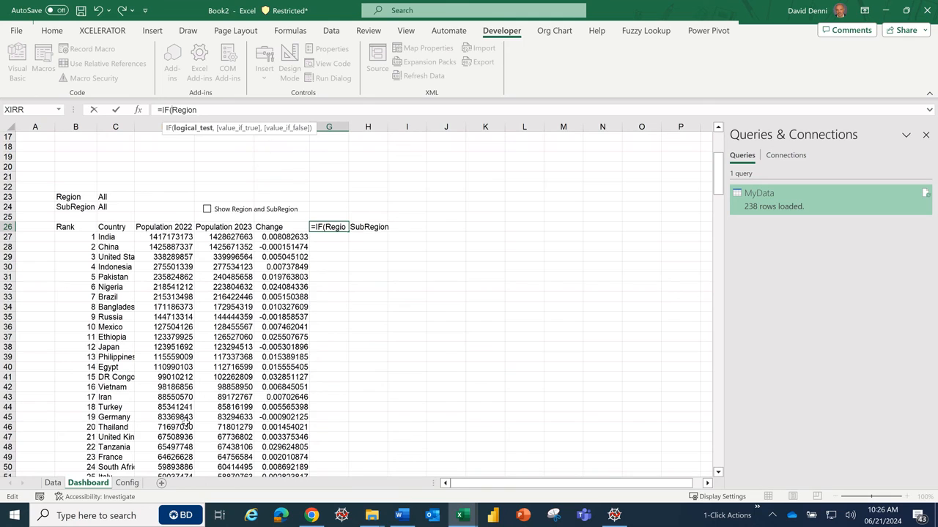
left_click(127, 483)
left_click(243, 166)
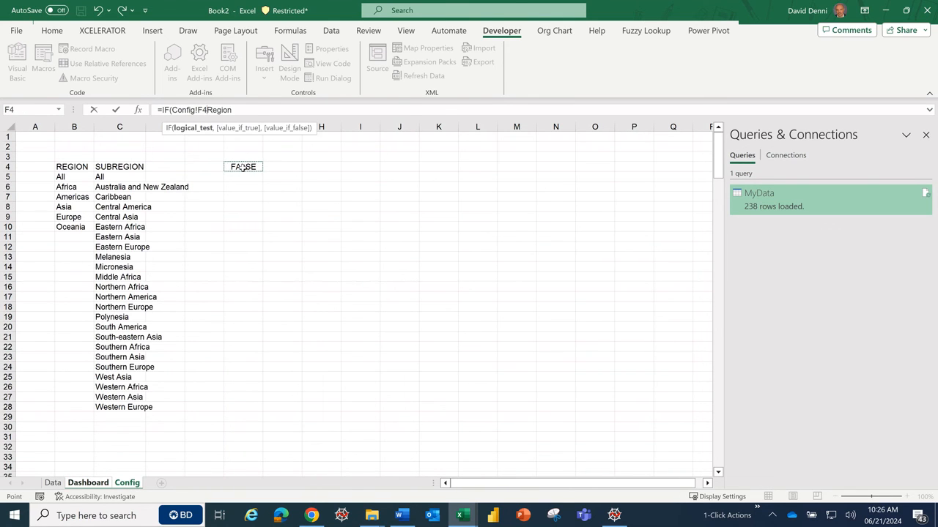
type("=")
type("TRUE,")
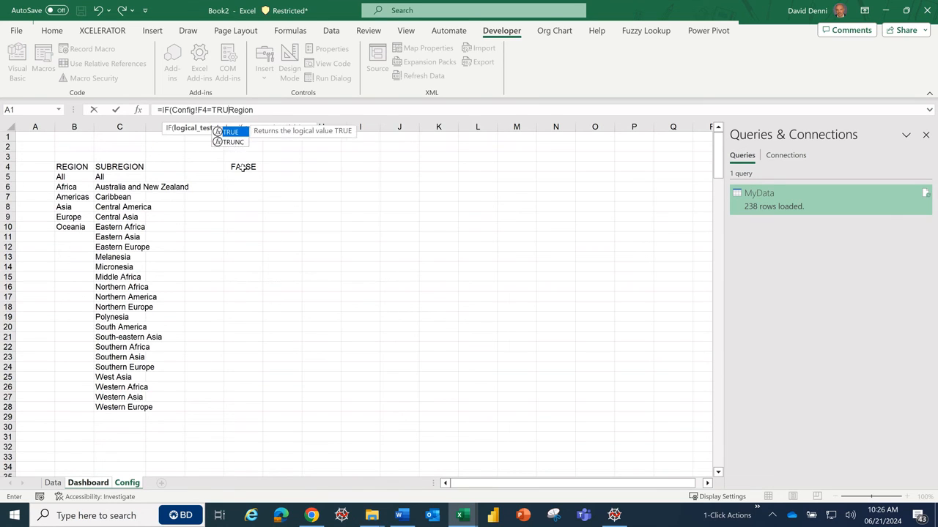
type("\"")
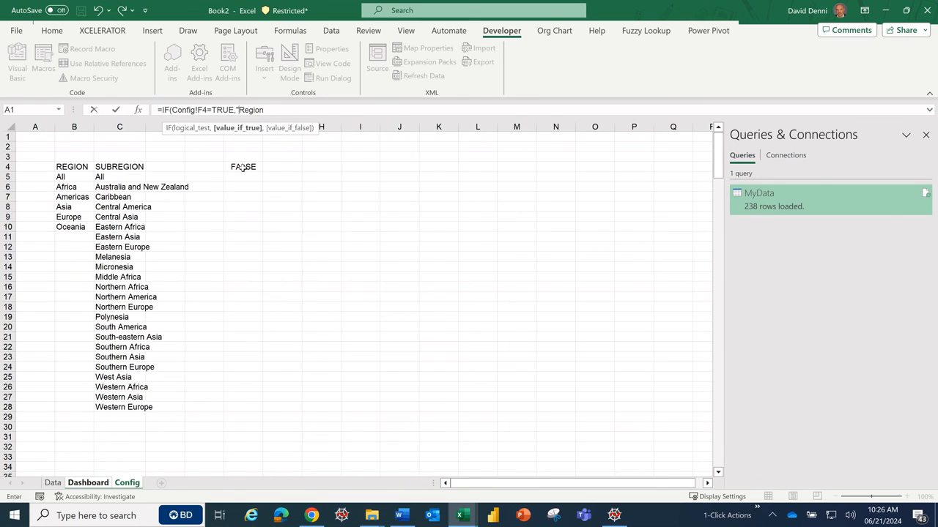
left_click(287, 109)
type("\",\"\")")
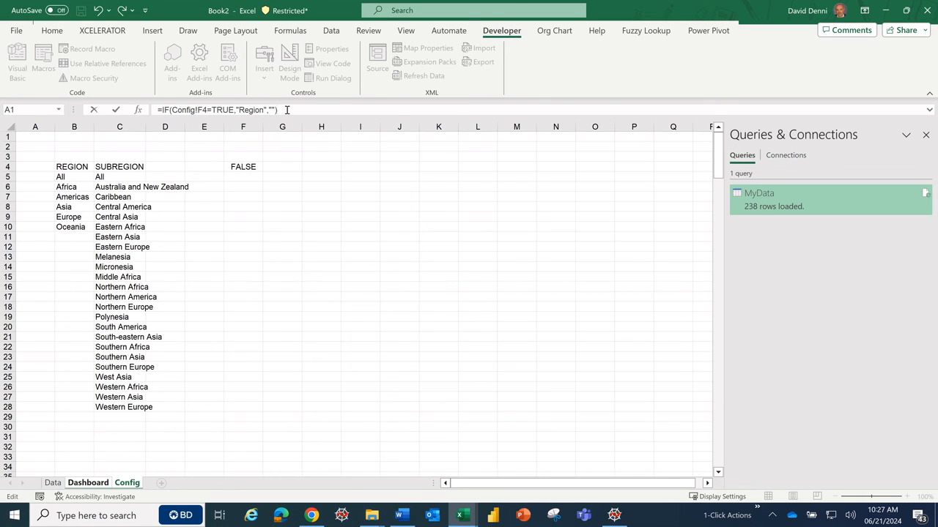
key("Return")
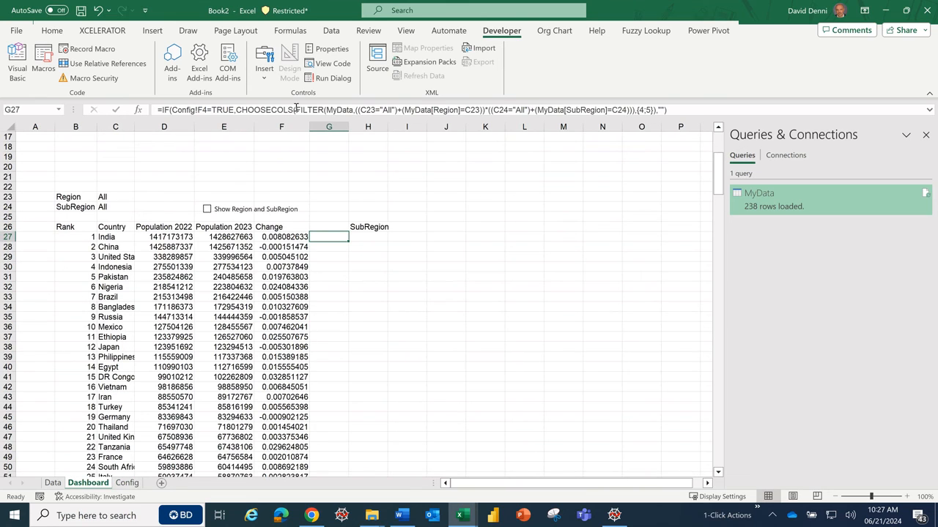
Copy the G26 formula text over the heading in H26 and change its returned text to "SubRegion"
left_click(334, 227)
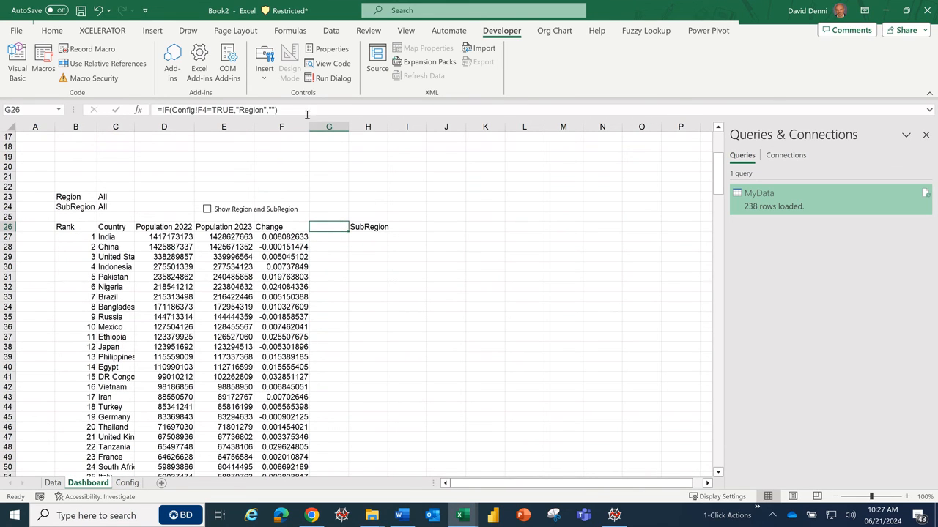
left_click_drag(294, 108, 9, 126)
key("ctrl+c")
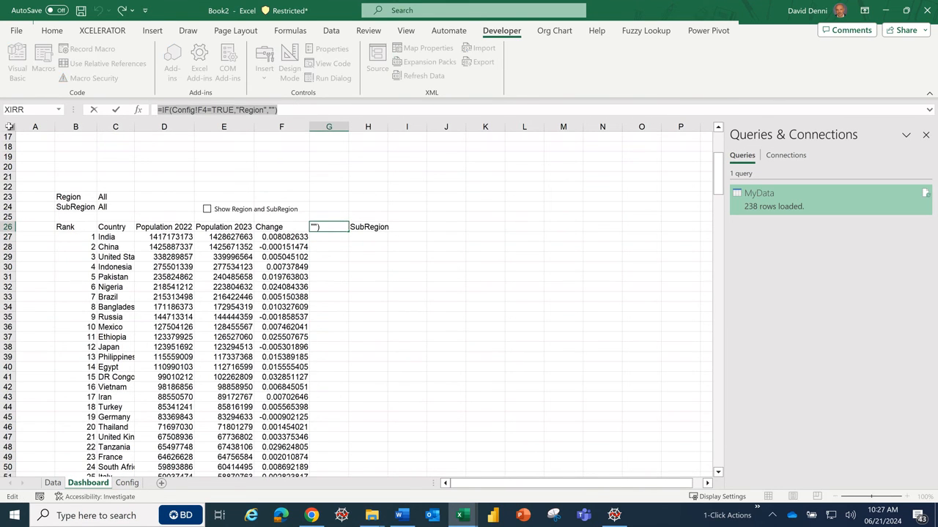
key("Escape")
left_click(355, 226)
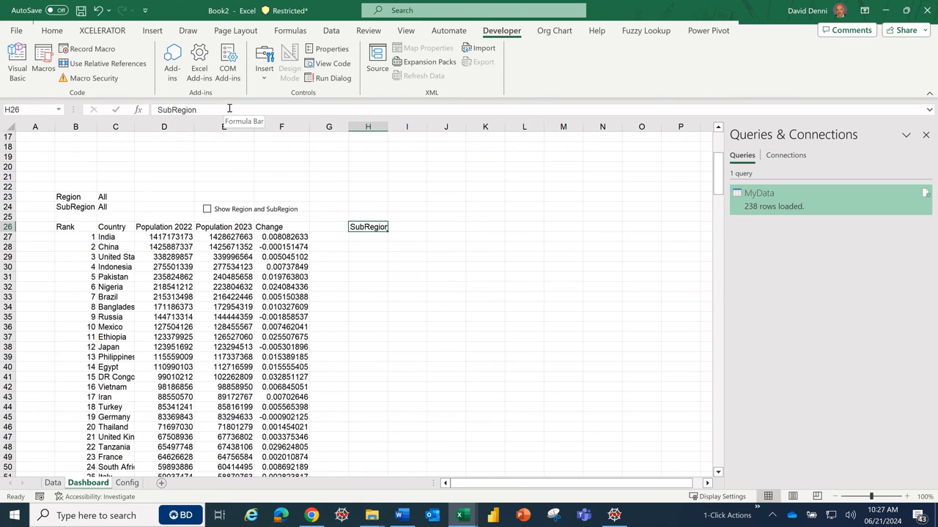
left_click_drag(229, 108, 155, 110)
key("ctrl+v")
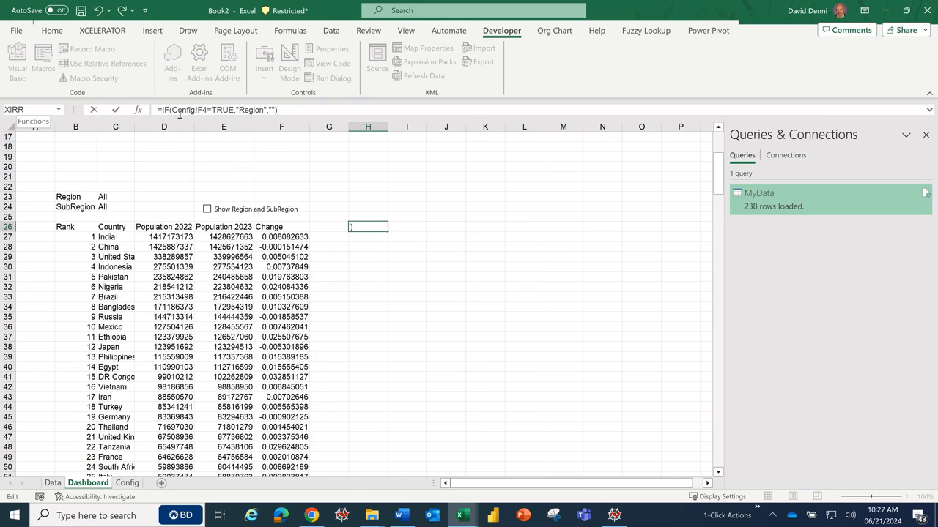
left_click(240, 109)
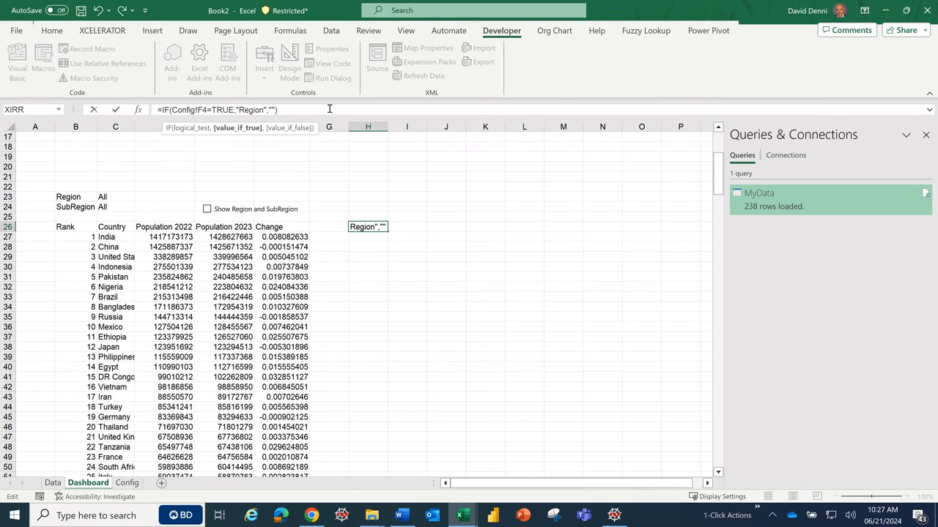
type("Sub")
key("Return")
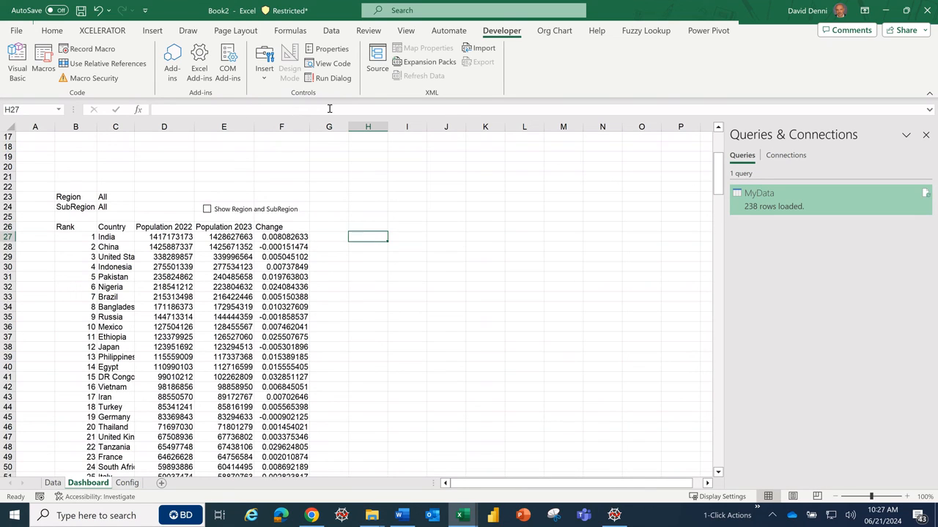
Toggle the check box several times to check both the headings and the region data, leaving it ticked
left_click(241, 213)
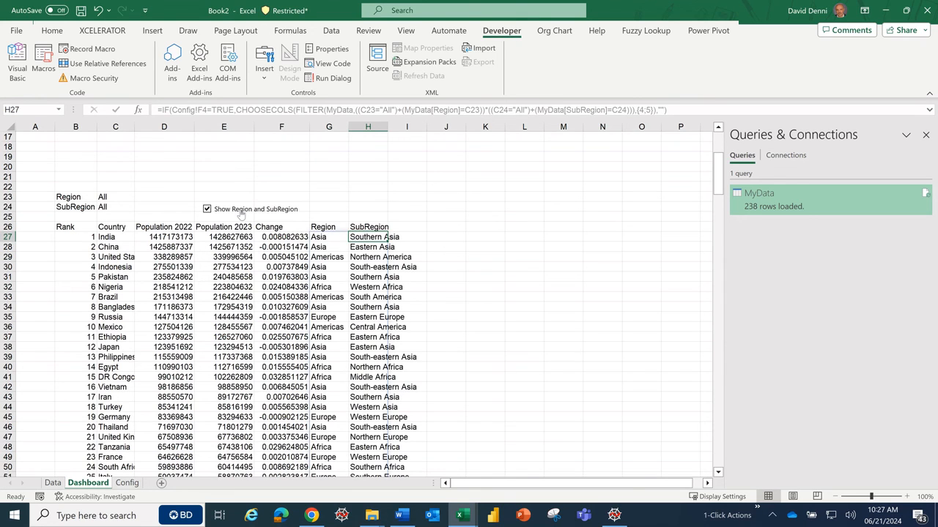
left_click(241, 212)
left_click(241, 213)
left_click(241, 212)
left_click(242, 212)
scroll(244, 213, "up", 1)
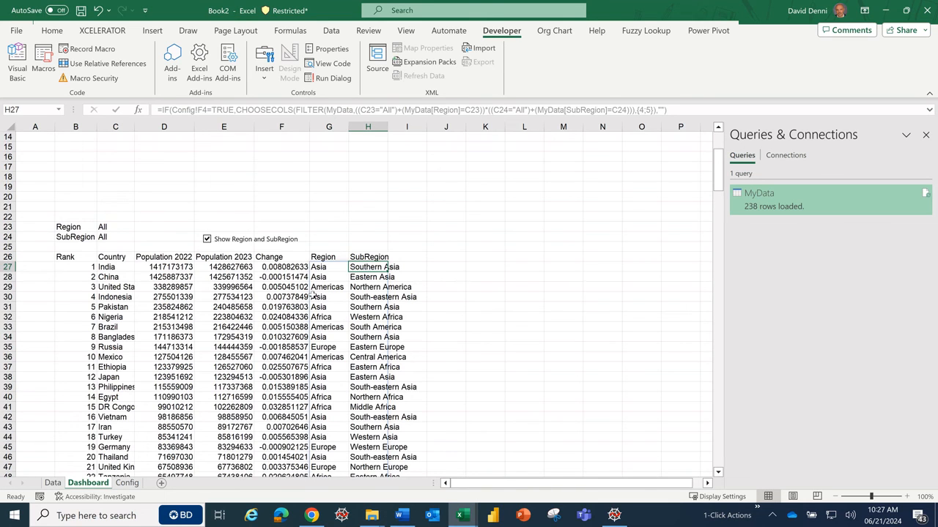
scroll(337, 270, "up", 1)
scroll(337, 269, "up", 1)
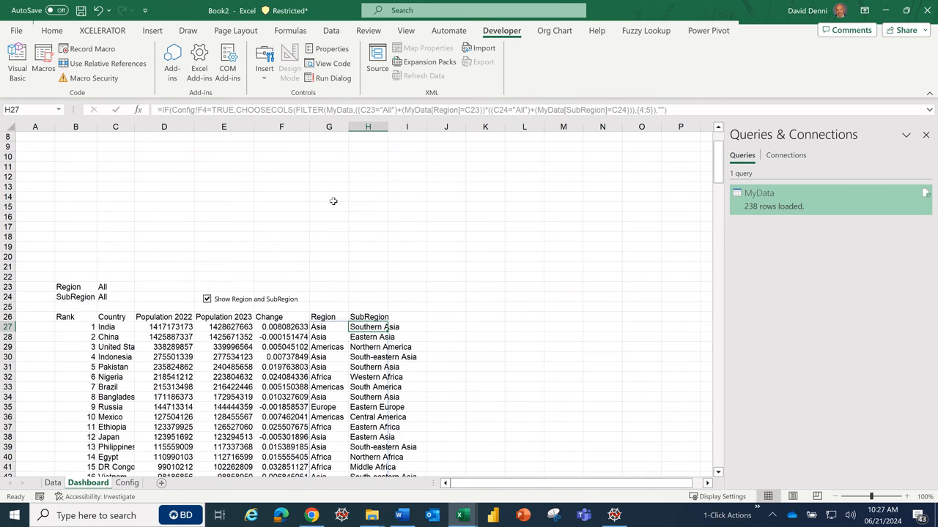